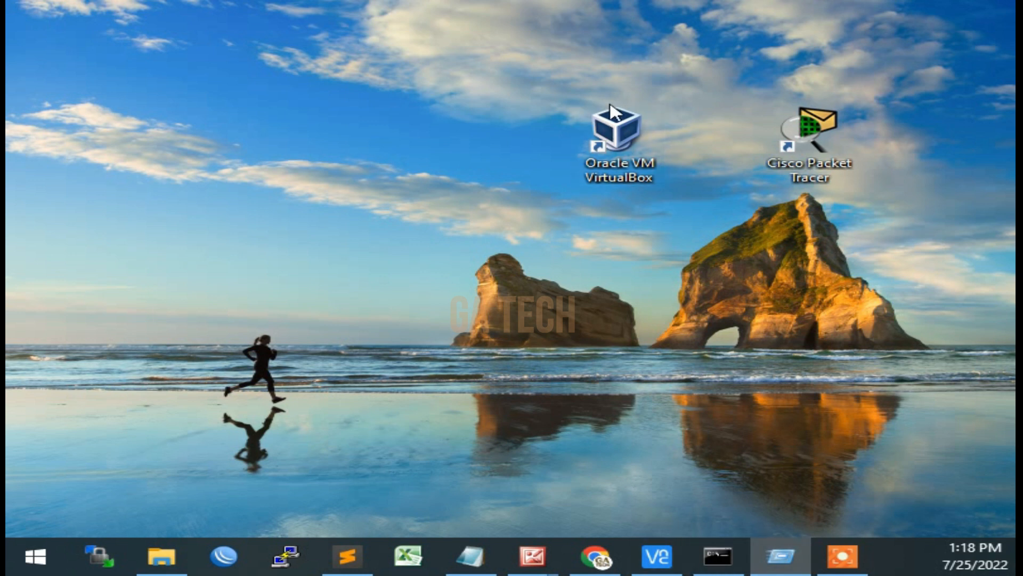
# Open Oracle VM VirtualBox and start a new virtual machine named XITJKT2-Debian11
pyautogui.doubleClick(630, 129)
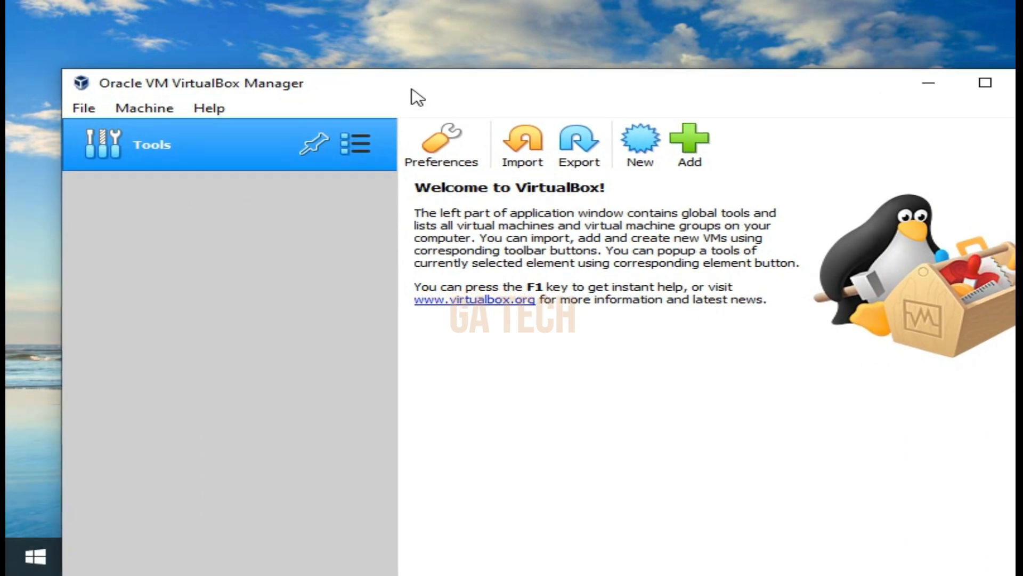
pyautogui.click(643, 134)
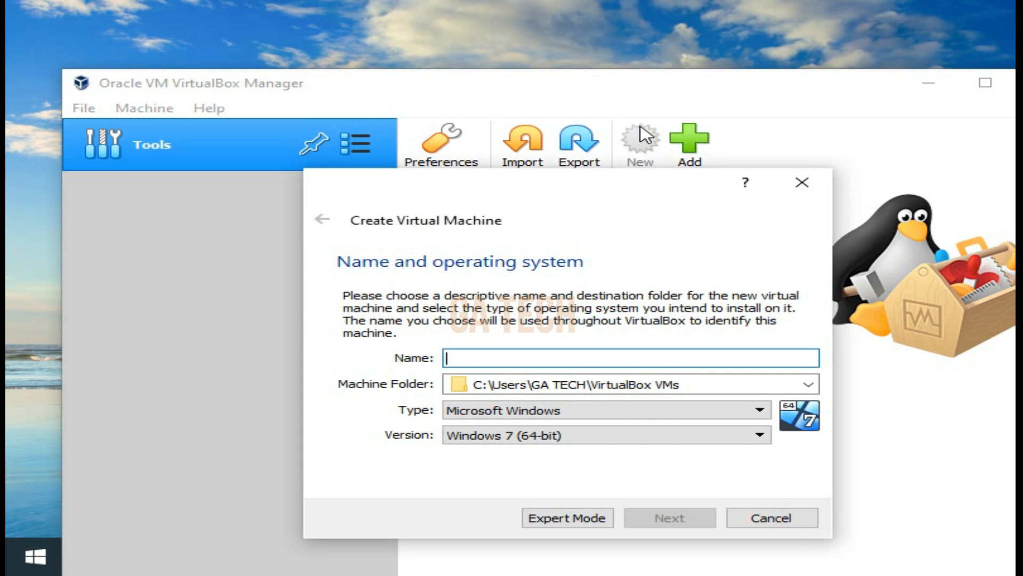
pyautogui.write('XIT')
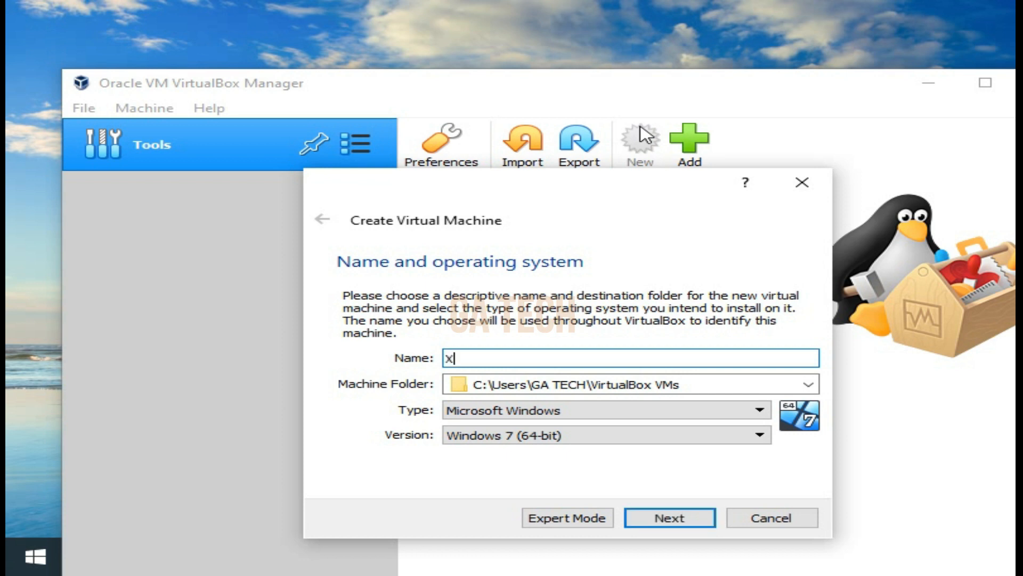
pyautogui.write('KJT')
pyautogui.press('BackSpace')
pyautogui.press('BackSpace')
pyautogui.press('BackSpace')
pyautogui.press('BackSpace')
pyautogui.write('TJKT2-Debian11')
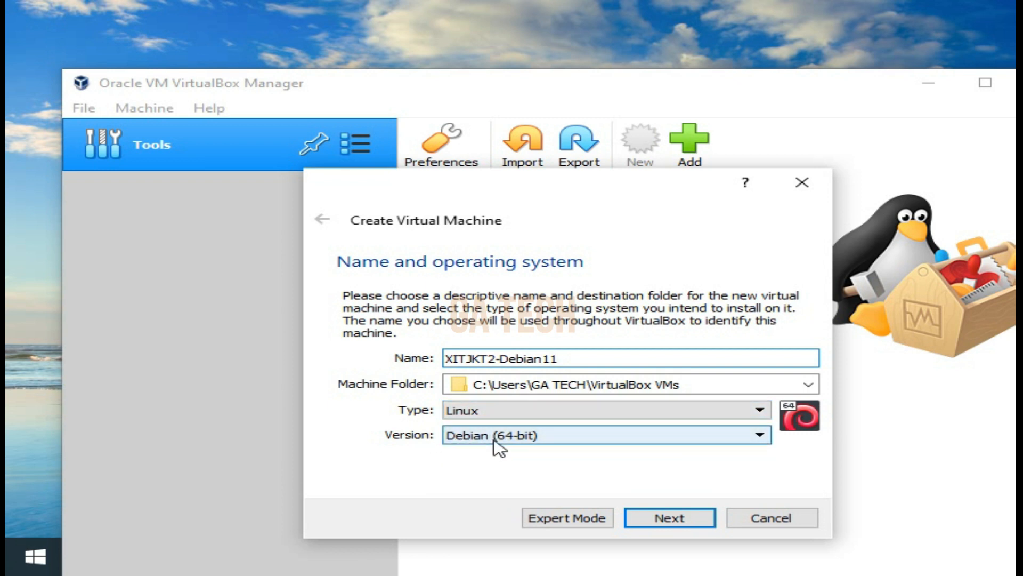
# Choose Debian (64-bit) as the virtual machine's operating system version and continue to the memory size
pyautogui.click(556, 438)
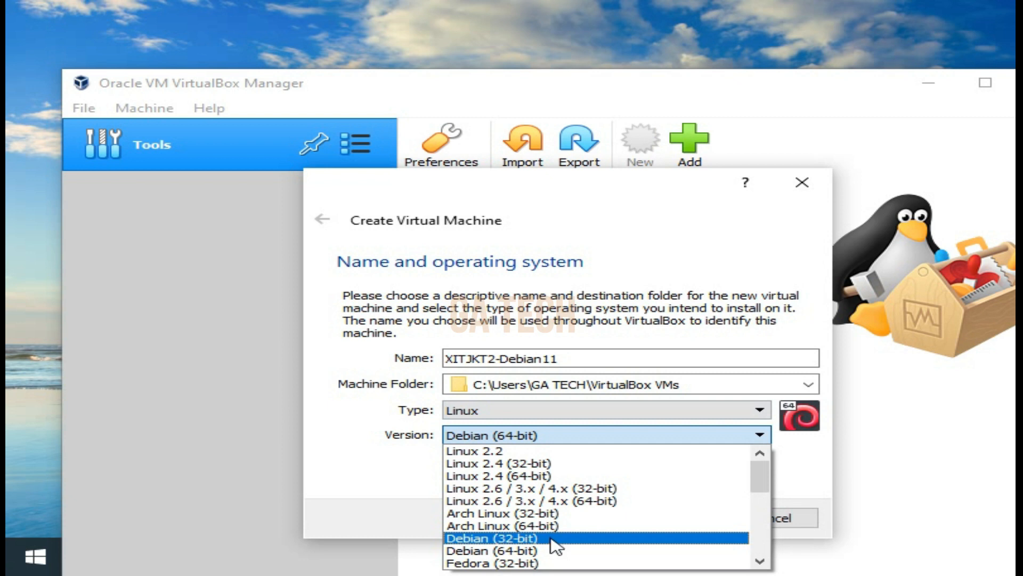
pyautogui.click(535, 550)
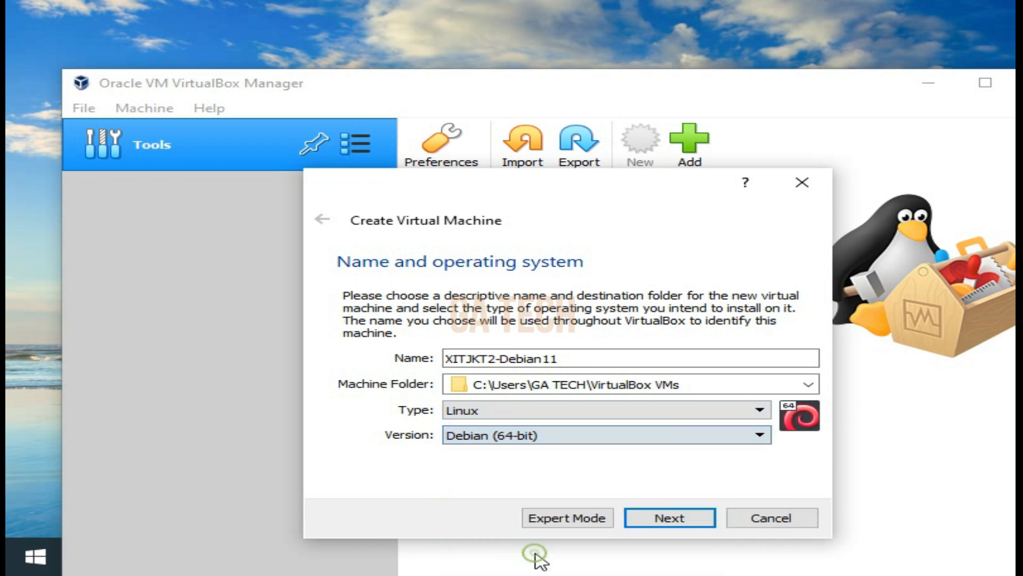
pyautogui.click(680, 522)
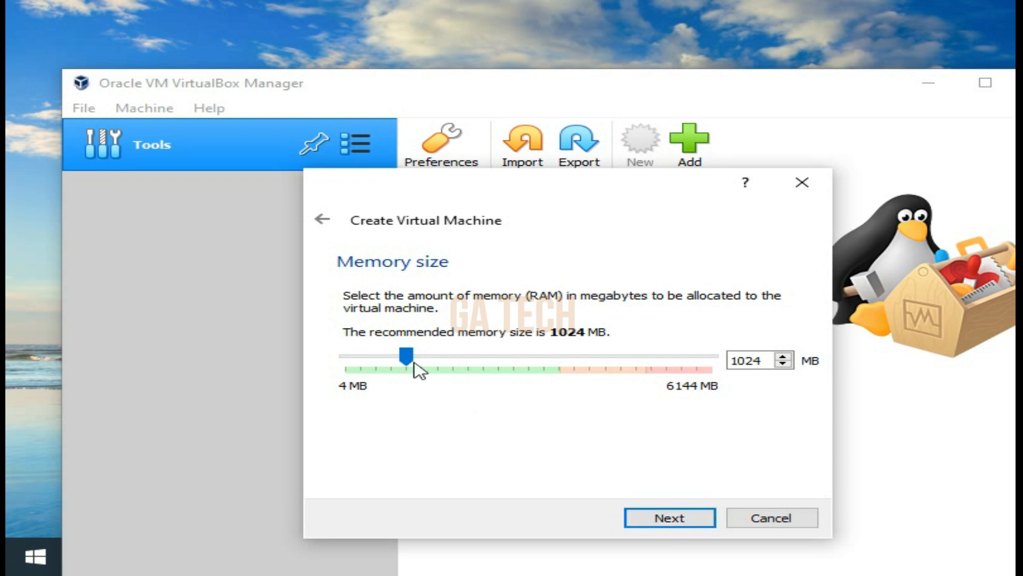
# Allocate 3370 MB of memory to the virtual machine and continue to the hard disk options
pyautogui.moveTo(413, 365); pyautogui.dragTo(566, 378)
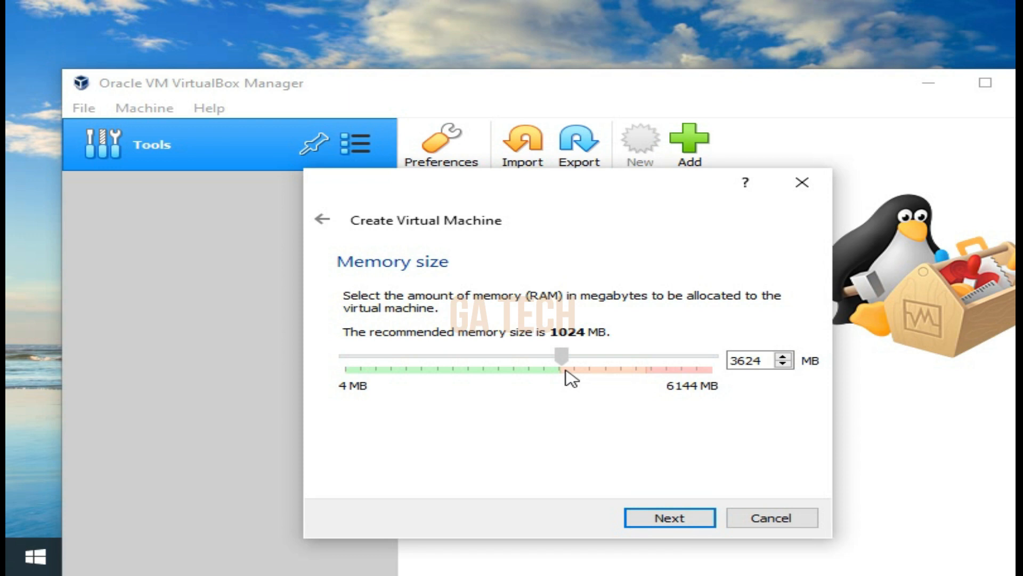
pyautogui.moveTo(565, 372); pyautogui.dragTo(547, 361)
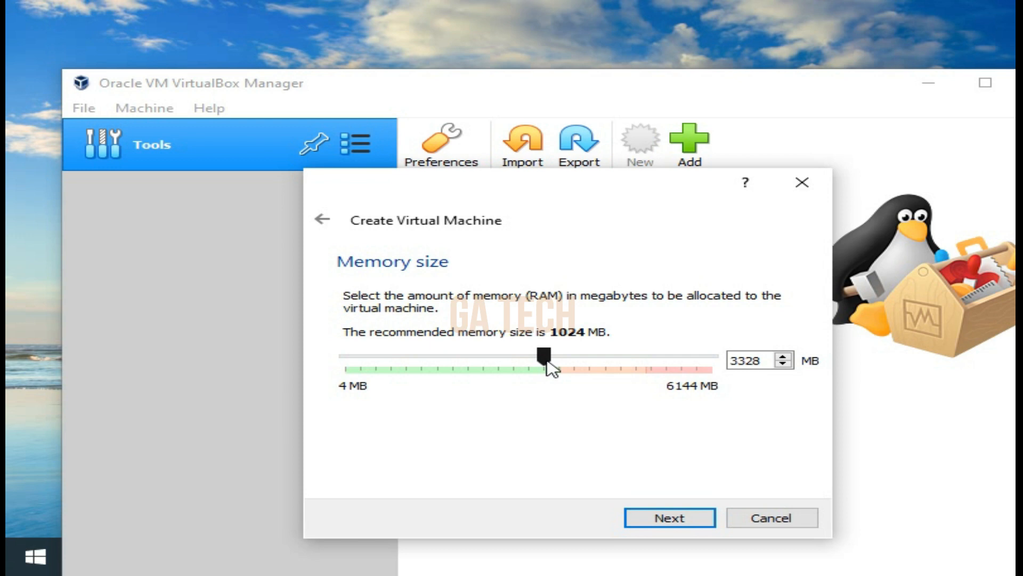
pyautogui.moveTo(546, 360); pyautogui.dragTo(659, 360)
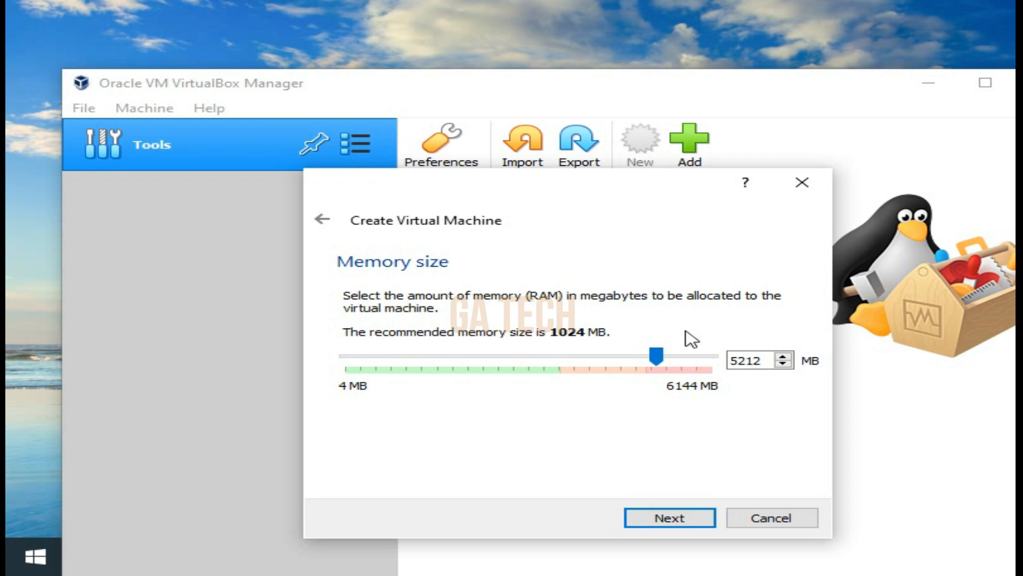
pyautogui.moveTo(660, 356); pyautogui.dragTo(556, 370)
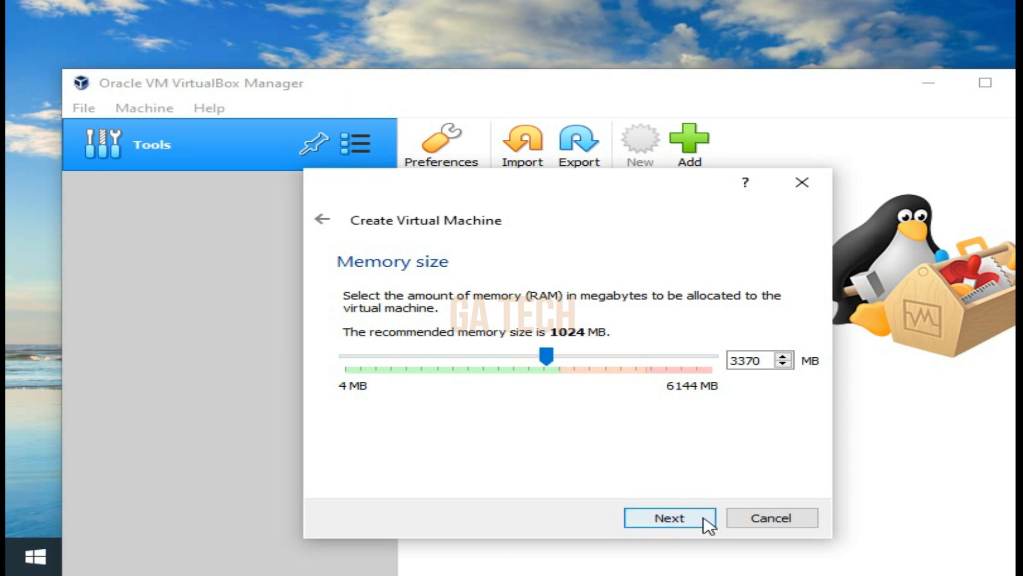
pyautogui.click(685, 527)
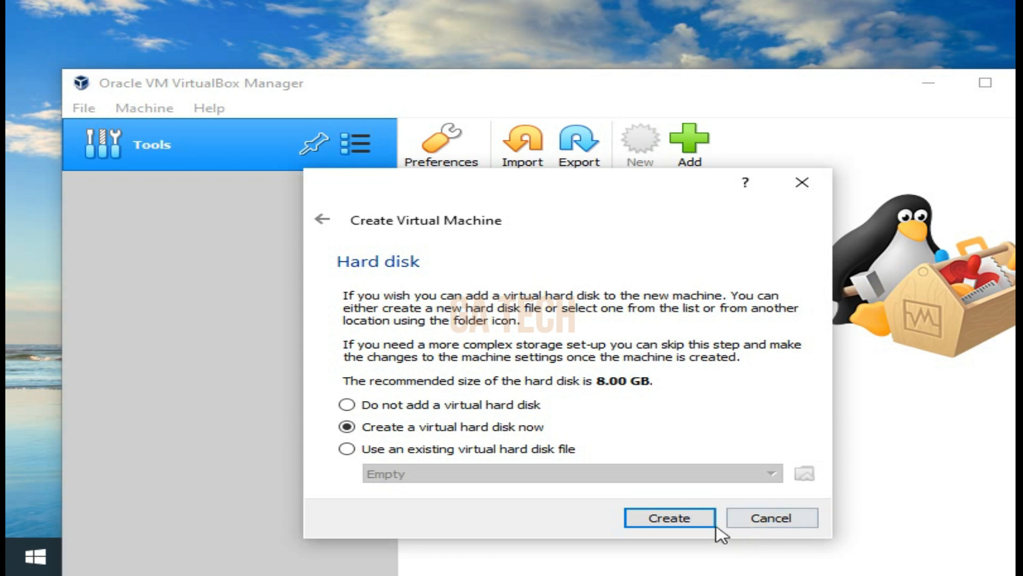
# Create a new virtual hard disk of type VDI (VirtualBox Disk Image) with dynamically allocated storage
pyautogui.click(689, 525)
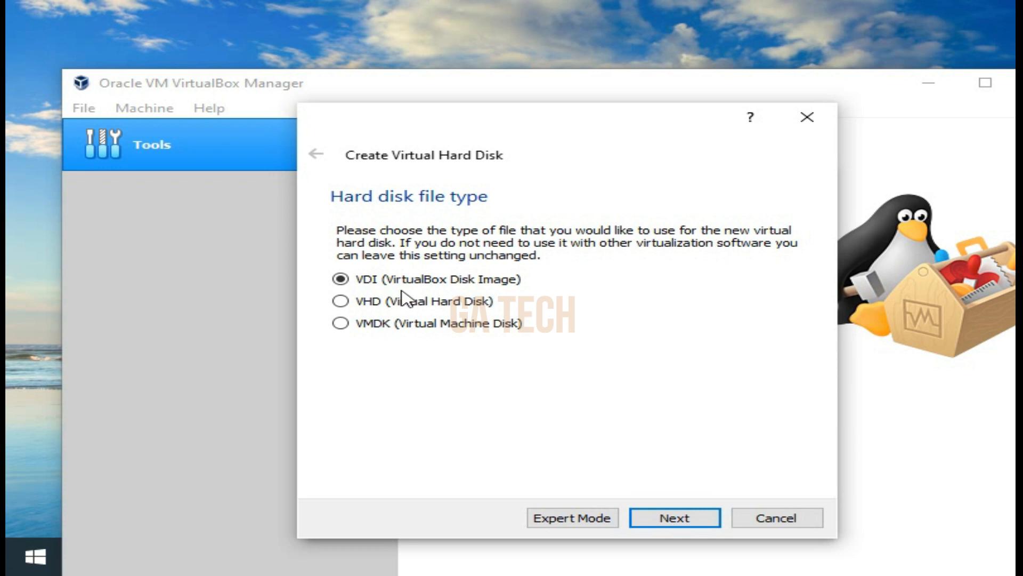
pyautogui.click(342, 301)
pyautogui.click(351, 325)
pyautogui.click(344, 283)
pyautogui.click(692, 525)
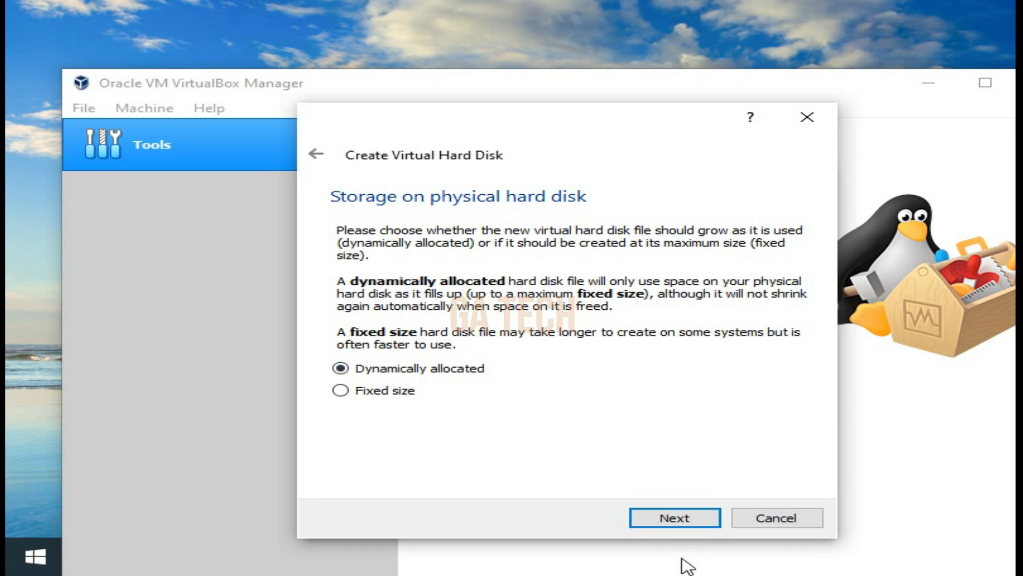
pyautogui.click(672, 525)
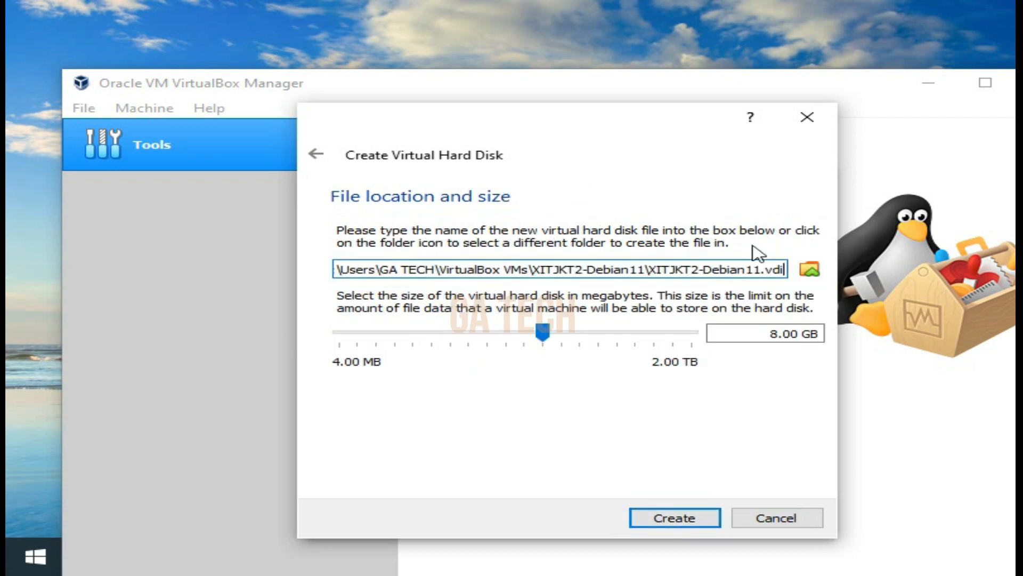
# Examine the default file path proposed for the new virtual hard disk
pyautogui.click(399, 270)
pyautogui.press('Home')
pyautogui.hotkey('ctrl', 'Right')
pyautogui.hotkey('ctrl', 'Right')
pyautogui.hotkey('ctrl', 'Right')
pyautogui.hotkey('ctrl', 'Right')
pyautogui.hotkey('ctrl', 'Right')
pyautogui.hotkey('ctrl', 'Right')
pyautogui.hotkey('ctrl', 'Right')
pyautogui.hotkey('ctrl', 'Right')
pyautogui.hotkey('ctrl', 'Right')
pyautogui.hotkey('ctrl', 'Right')
pyautogui.hotkey('ctrl', 'Right')
pyautogui.hotkey('ctrl', 'Right')
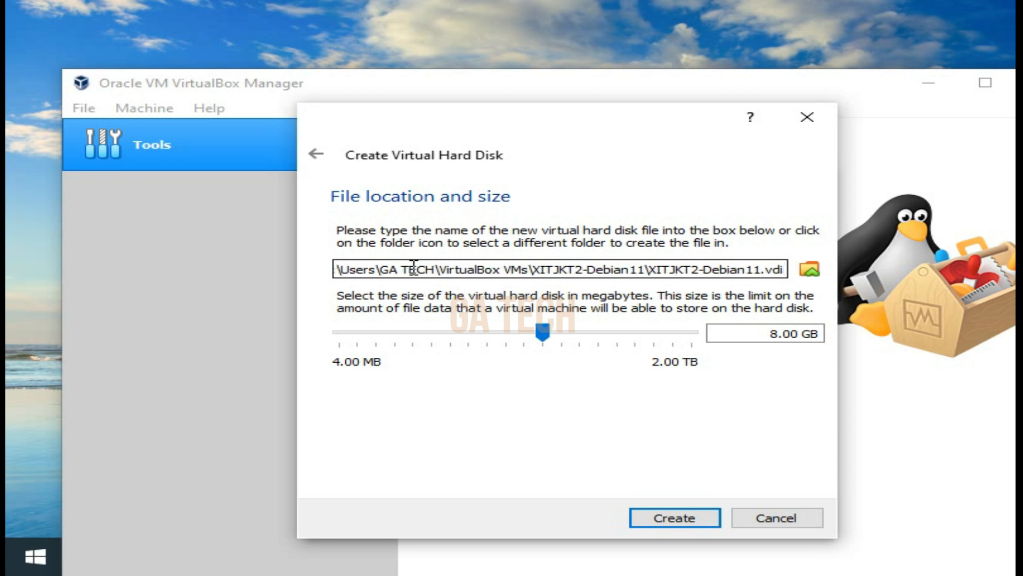
# Browse for a different hard disk file location and open the VM folder on New Volume (D:)
pyautogui.click(811, 270)
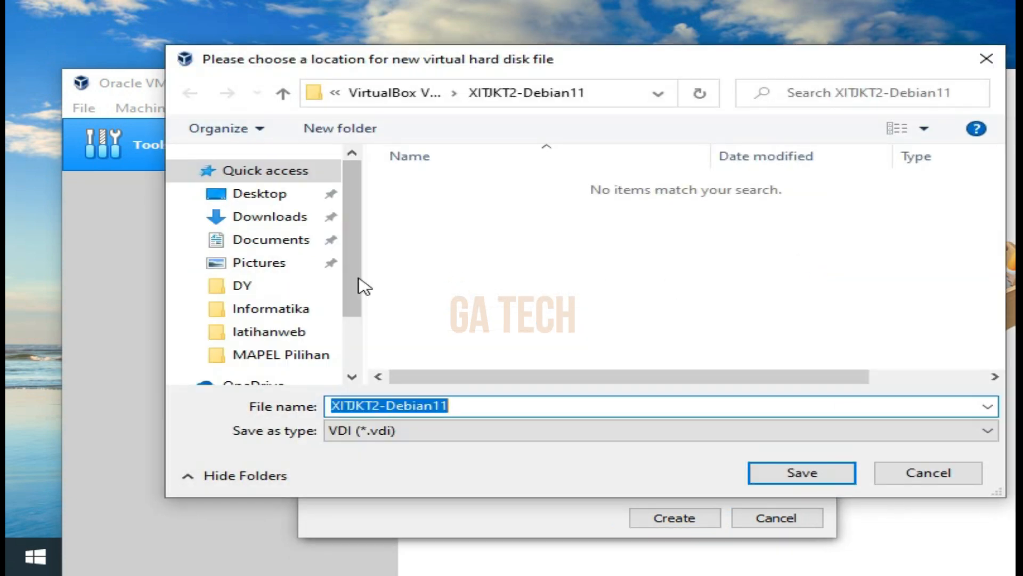
pyautogui.moveTo(353, 286); pyautogui.dragTo(366, 338)
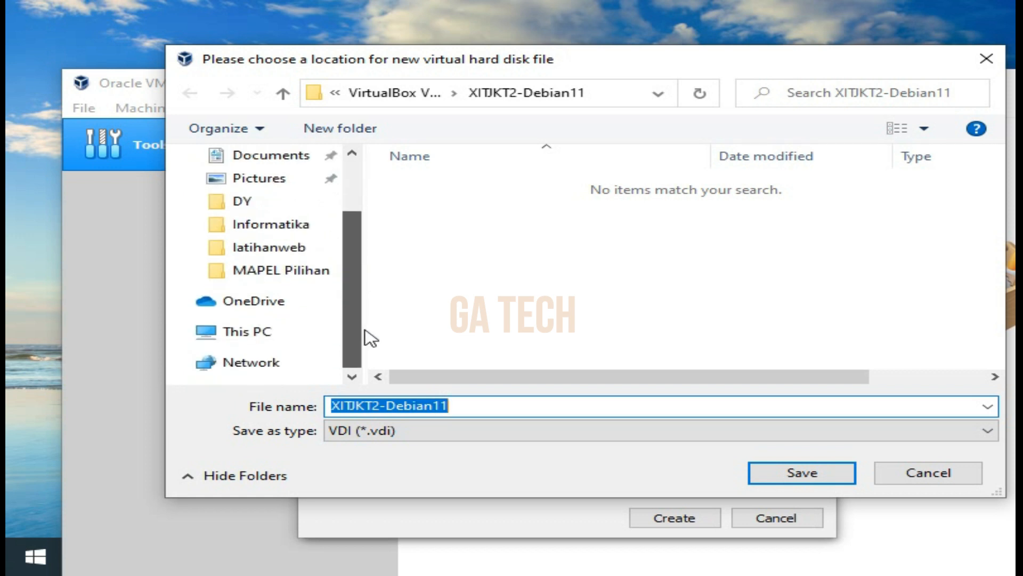
pyautogui.click(258, 331)
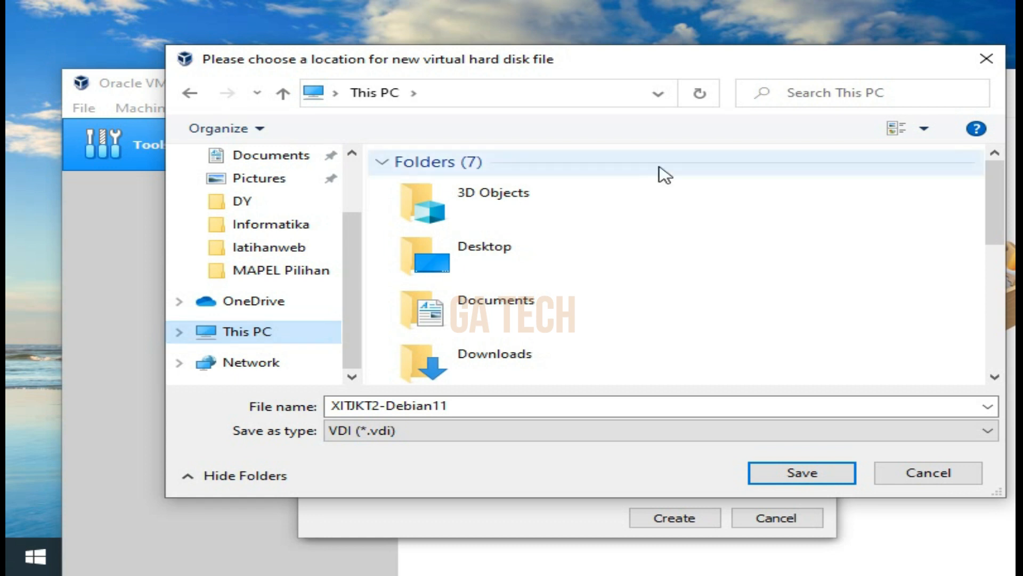
pyautogui.moveTo(1000, 205); pyautogui.dragTo(1000, 322)
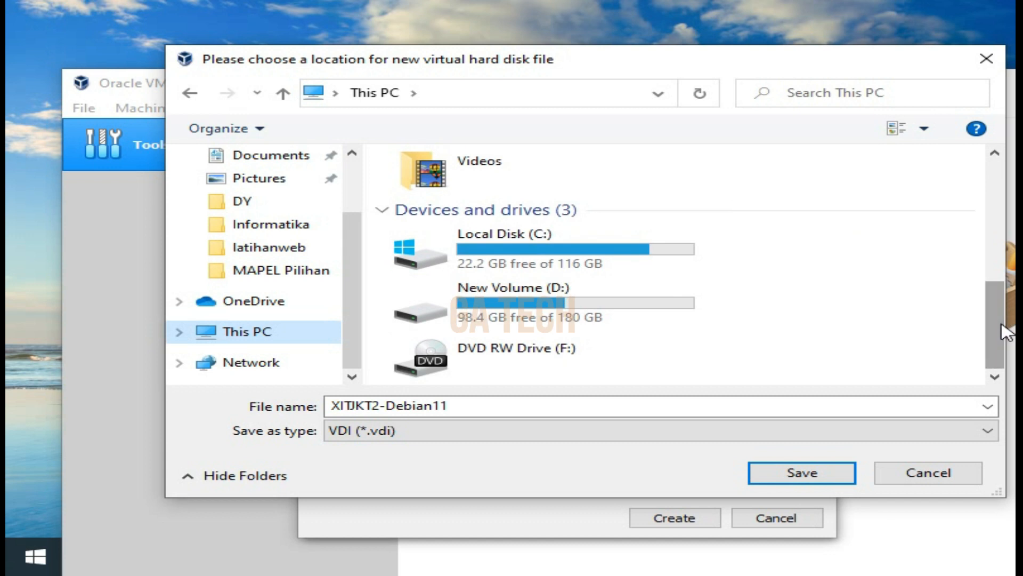
pyautogui.doubleClick(541, 304)
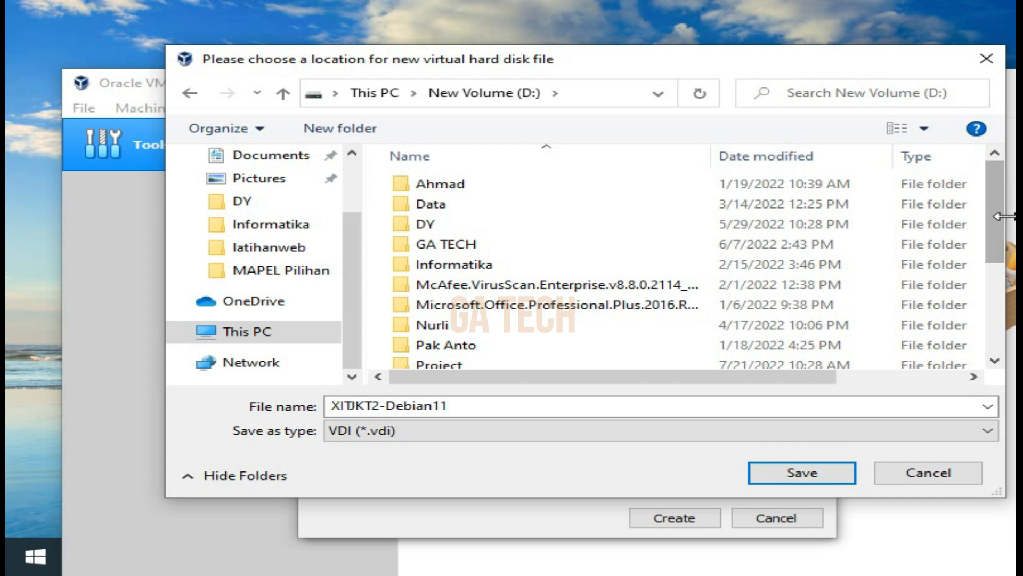
pyautogui.moveTo(999, 235); pyautogui.dragTo(998, 335)
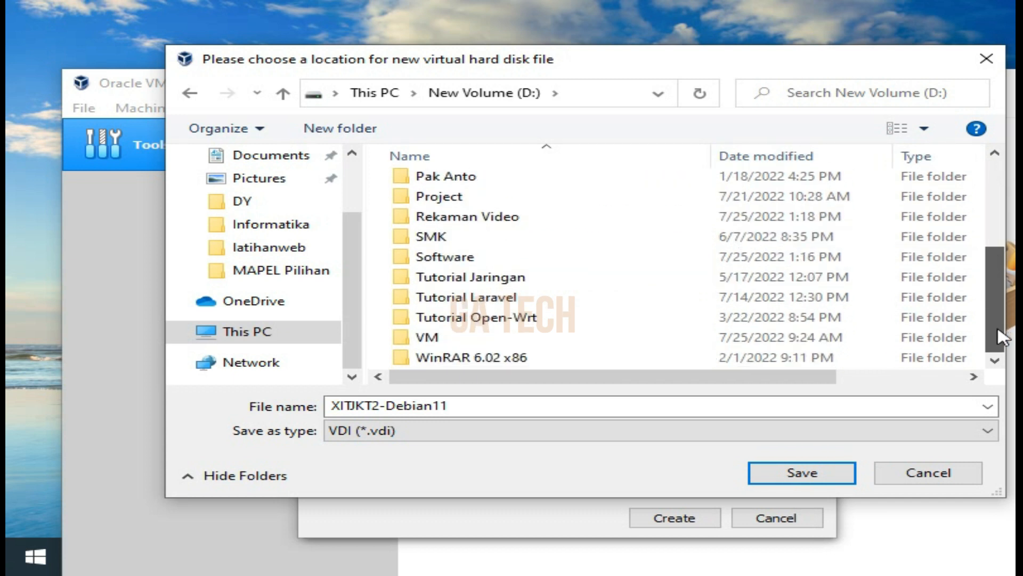
pyautogui.click(466, 341)
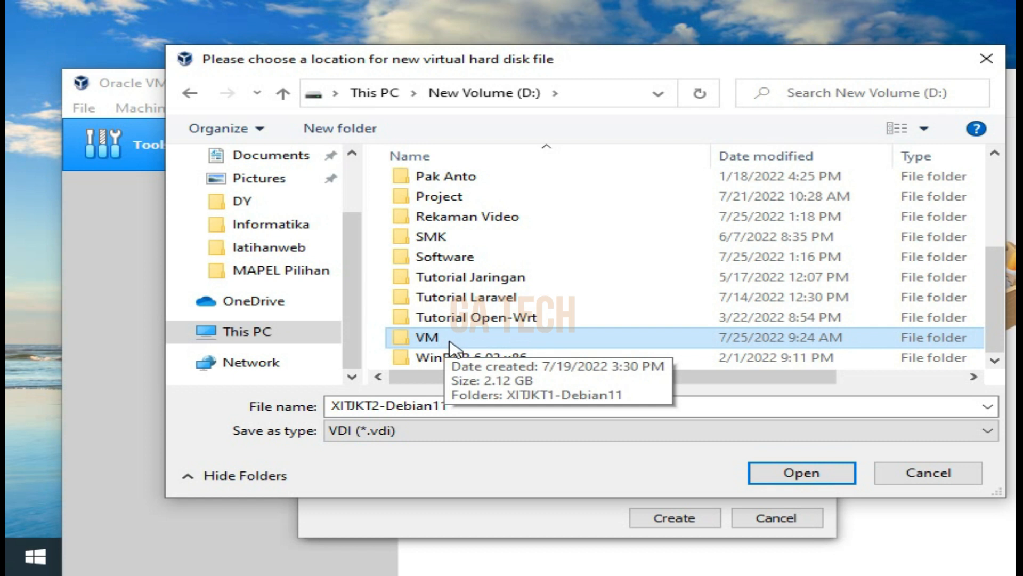
pyautogui.doubleClick(450, 344)
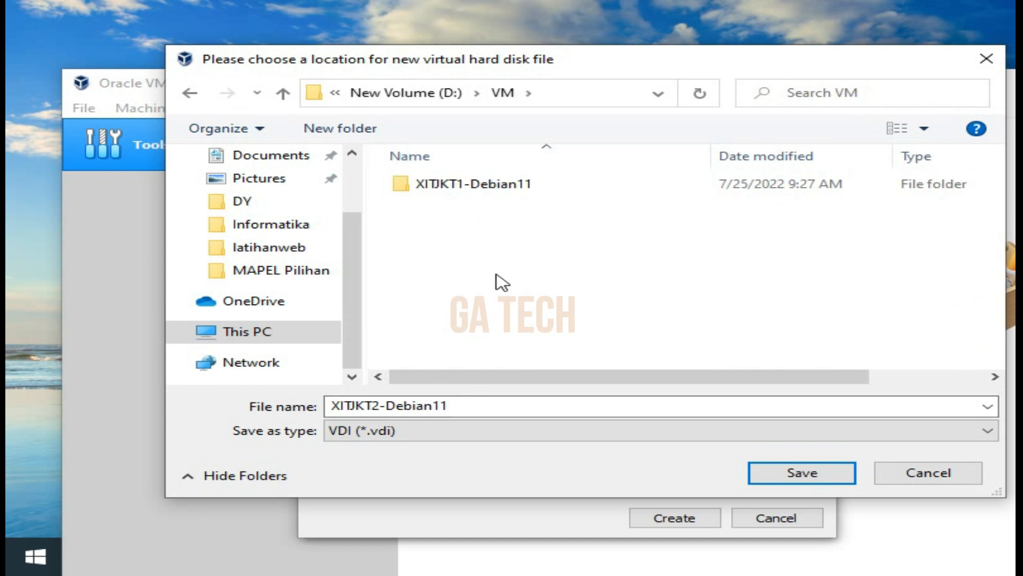
# Create a folder named XITJKT2-Debian11 inside VM and set it as the save location for the virtual hard disk file
pyautogui.click(344, 124)
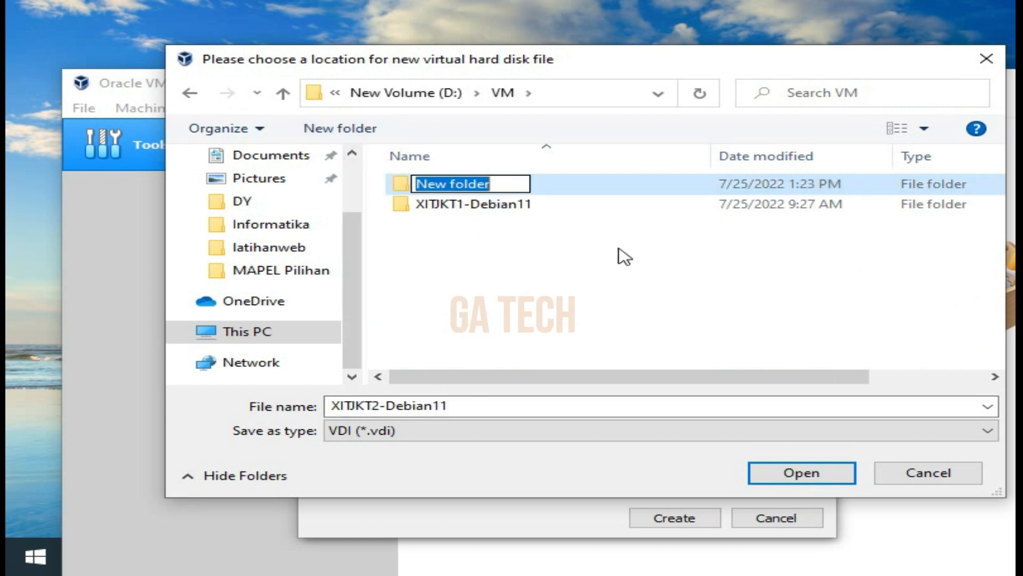
pyautogui.write('XI')
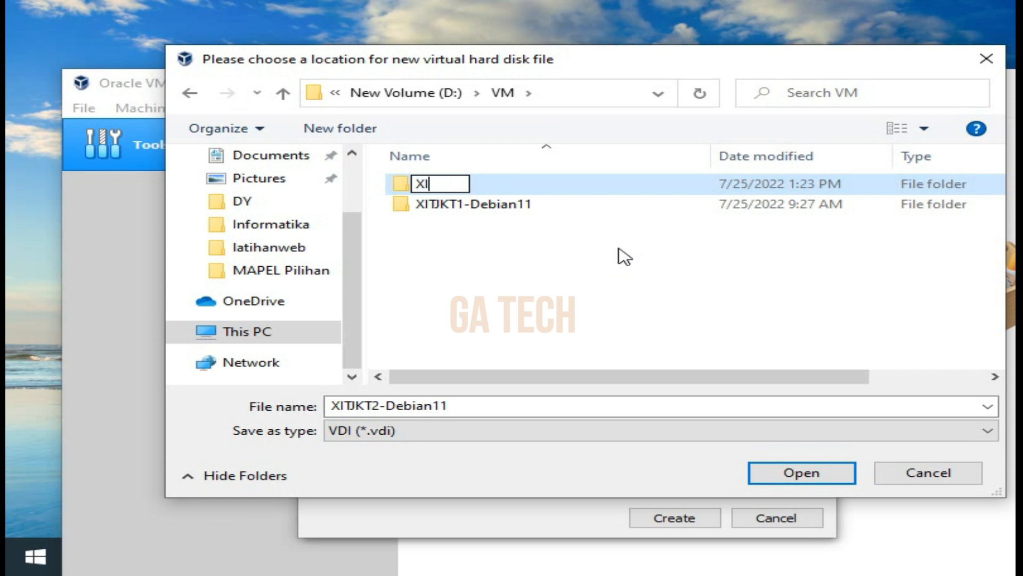
pyautogui.write('TJKT2')
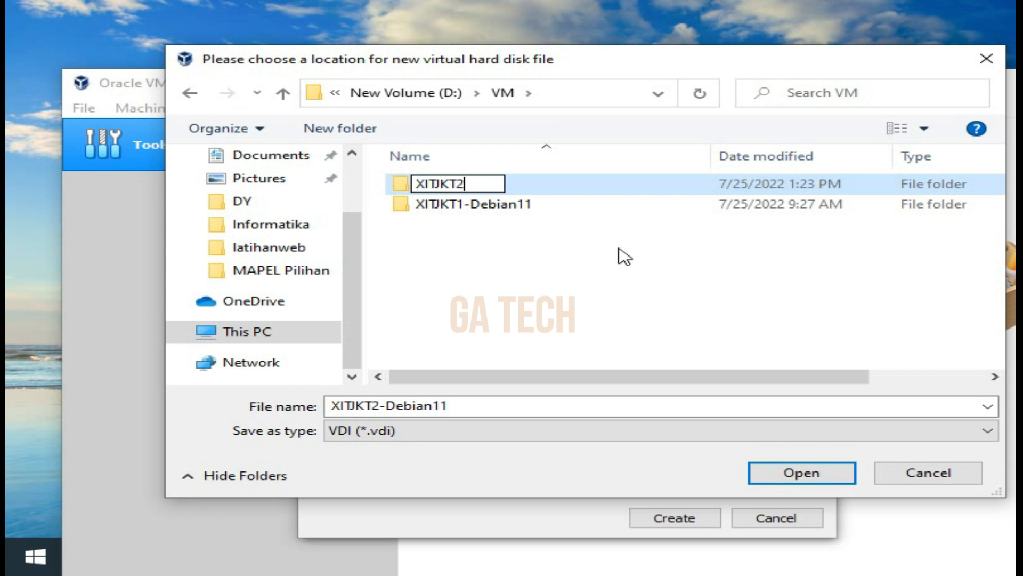
pyautogui.write('-Debian11')
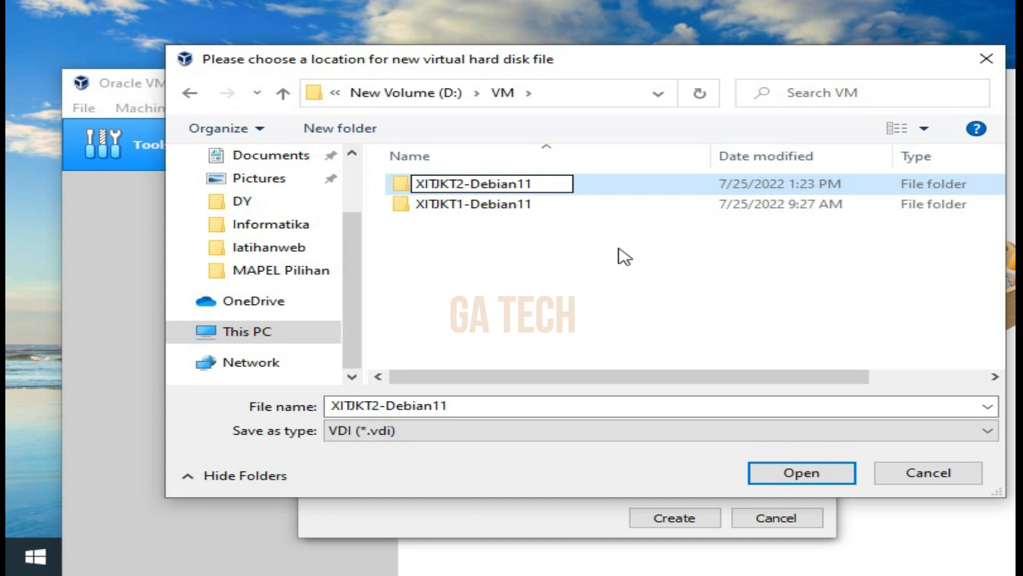
pyautogui.press('Return')
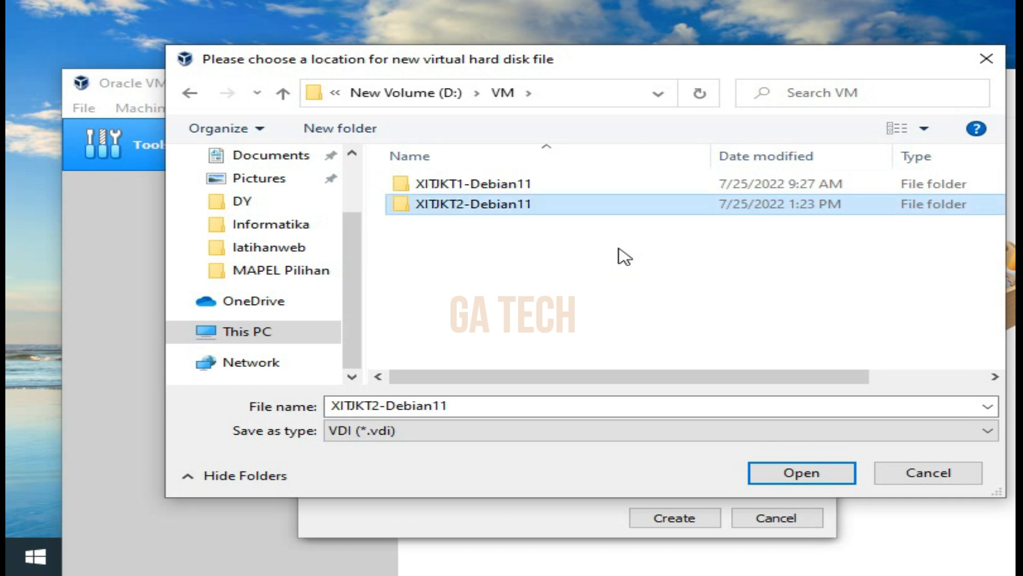
pyautogui.click(816, 479)
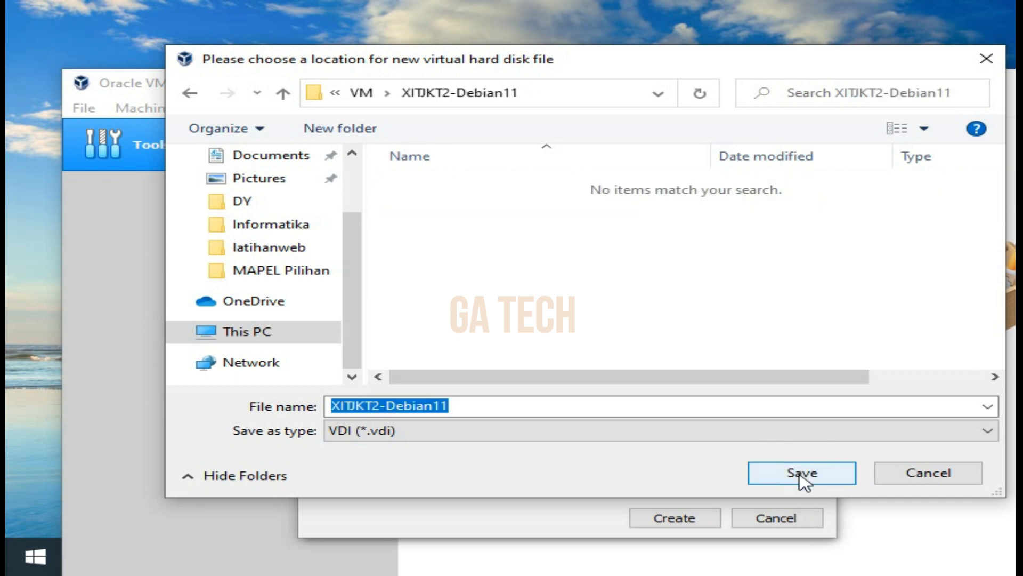
pyautogui.click(798, 474)
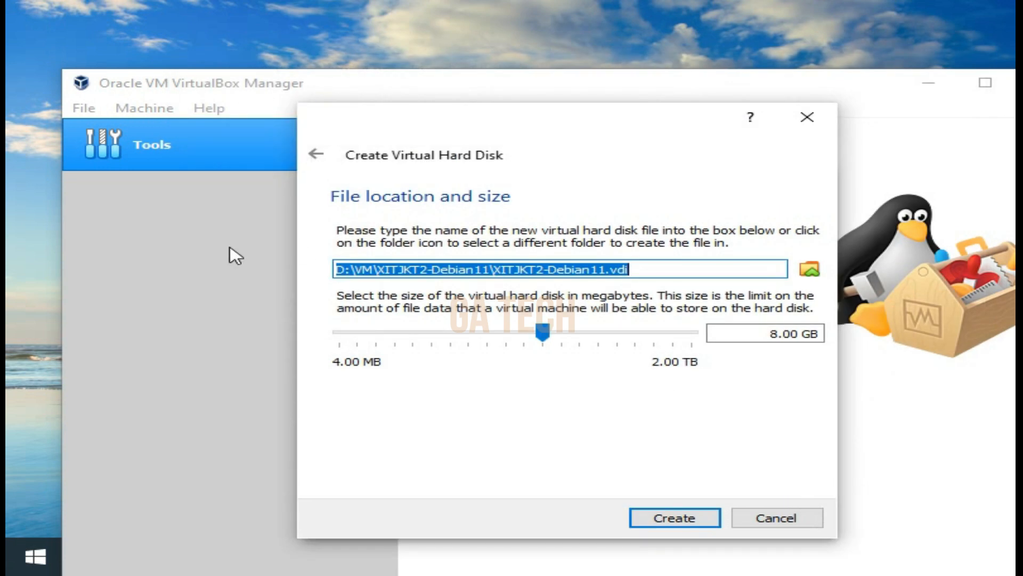
pyautogui.click(337, 267)
pyautogui.moveTo(338, 267); pyautogui.dragTo(348, 268)
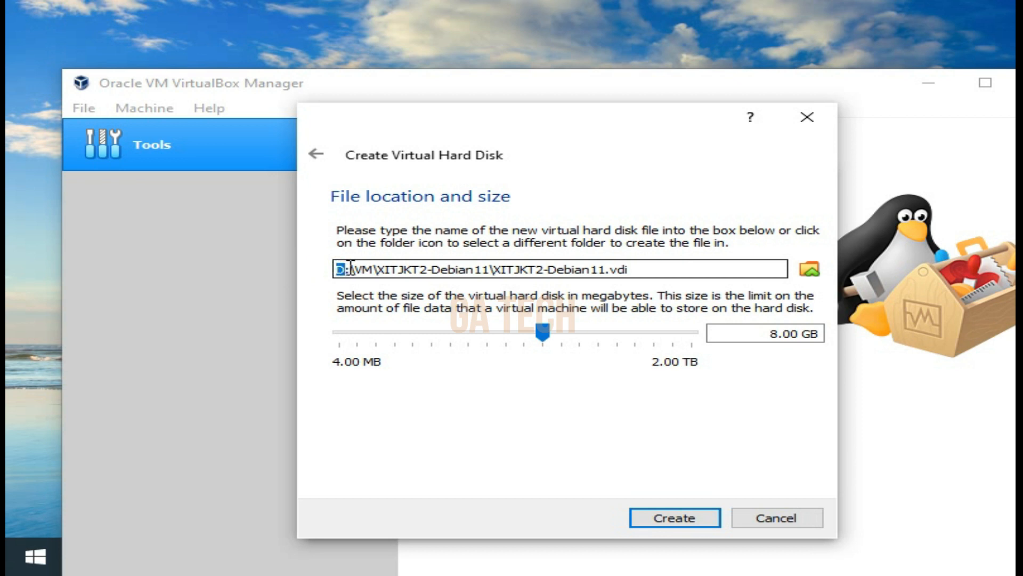
# Set the virtual hard disk size to 50 GB and create the disk
pyautogui.click(776, 332)
pyautogui.moveTo(776, 332); pyautogui.dragTo(739, 342)
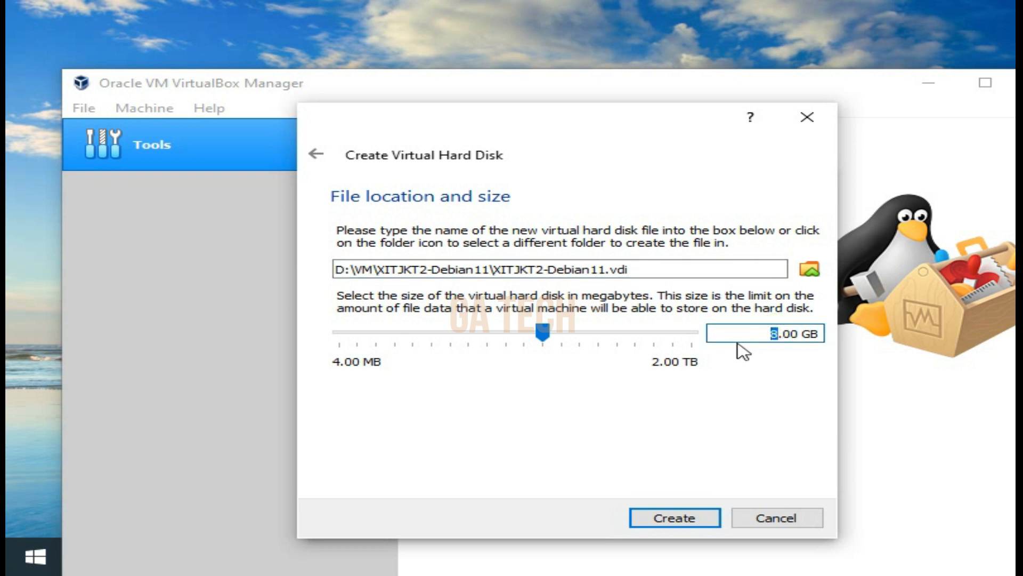
pyautogui.write('50')
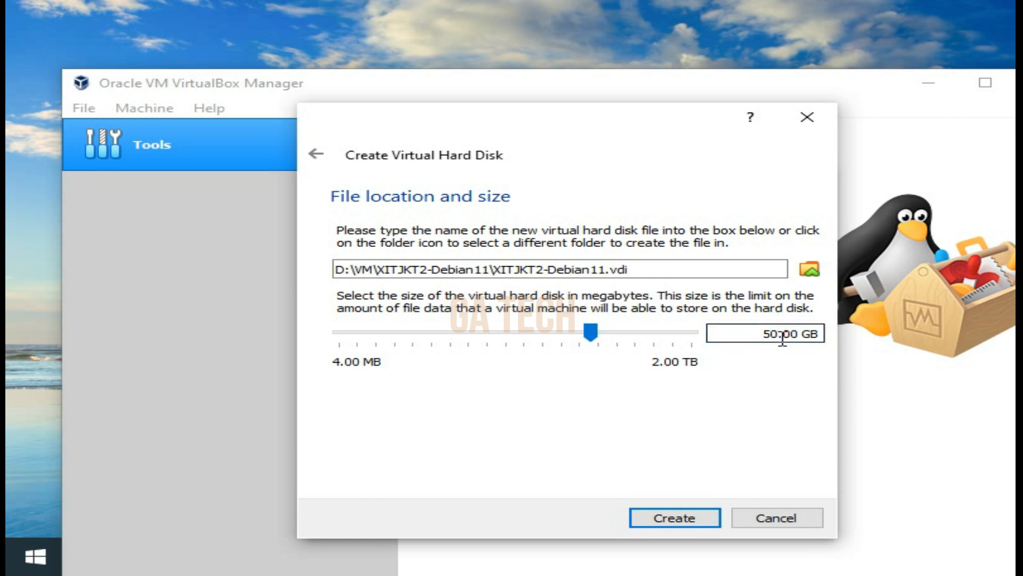
pyautogui.moveTo(780, 334); pyautogui.dragTo(765, 341)
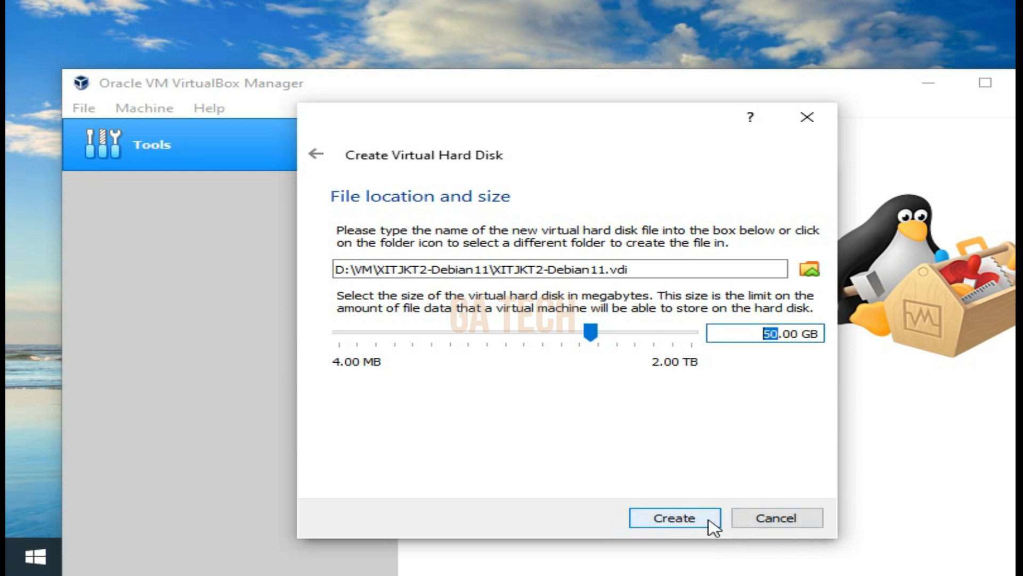
pyautogui.click(692, 521)
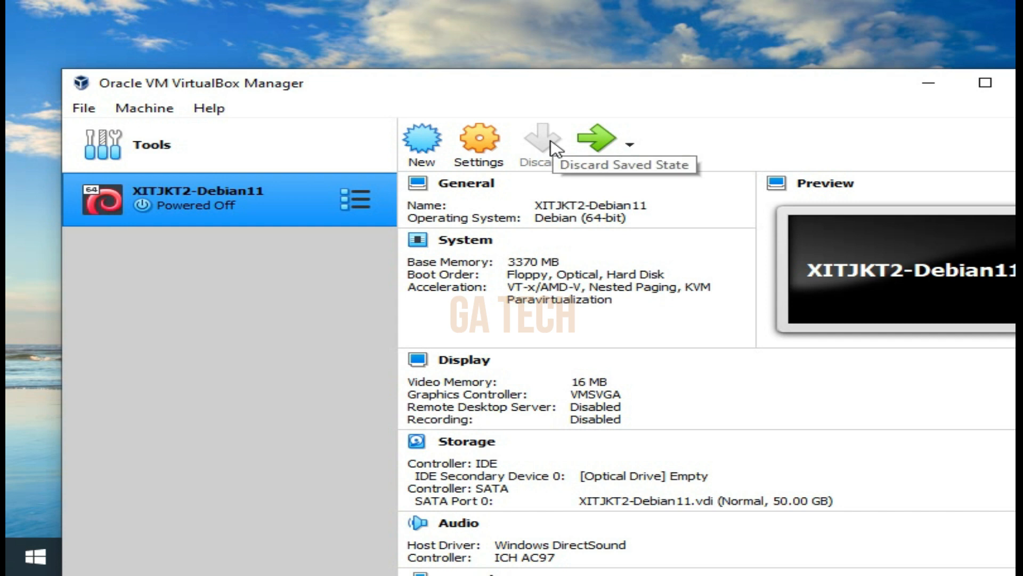
# Open the XITJKT2-Debian11 machine's settings and reduce its base memory to 2325 MB
pyautogui.click(475, 148)
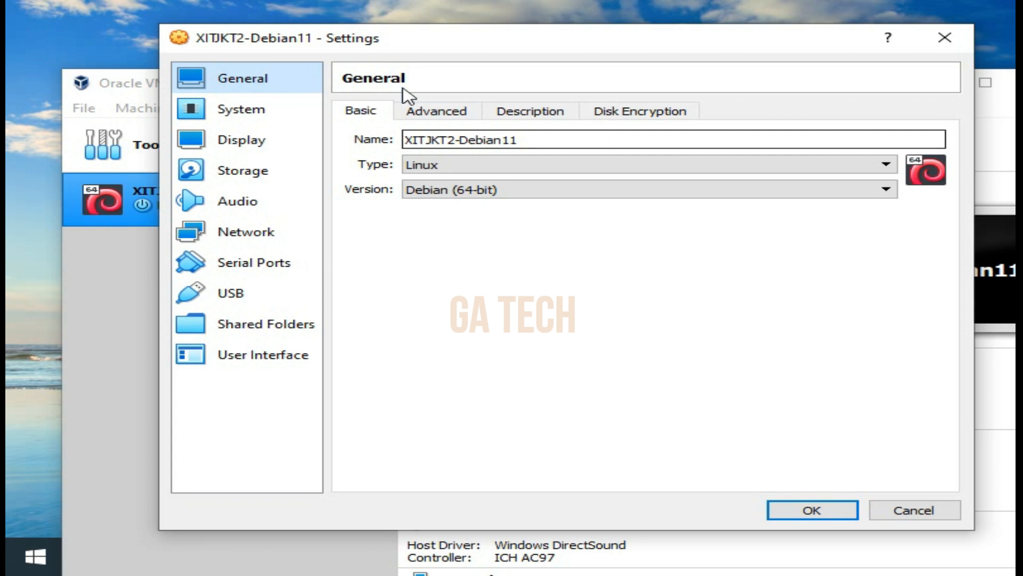
pyautogui.click(238, 116)
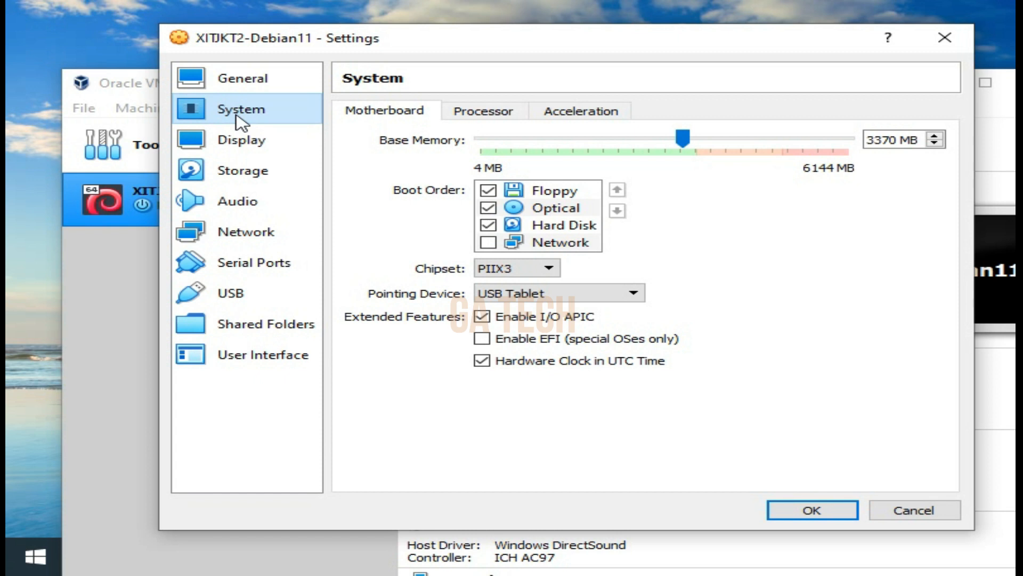
pyautogui.click(683, 139)
pyautogui.moveTo(684, 140); pyautogui.dragTo(623, 165)
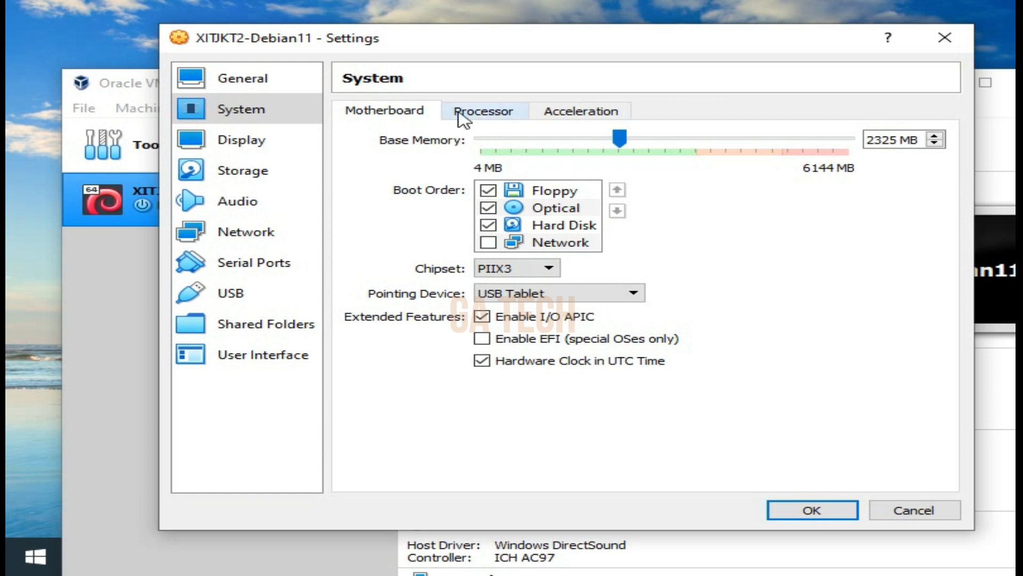
# Set the virtual machine's processor count to 2 CPUs
pyautogui.click(490, 109)
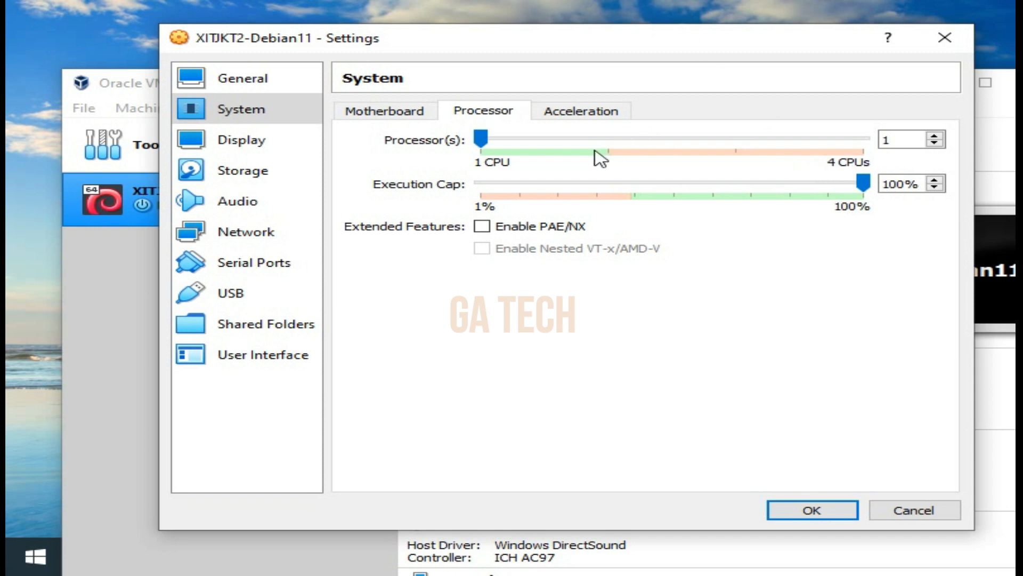
pyautogui.moveTo(480, 137); pyautogui.dragTo(580, 144)
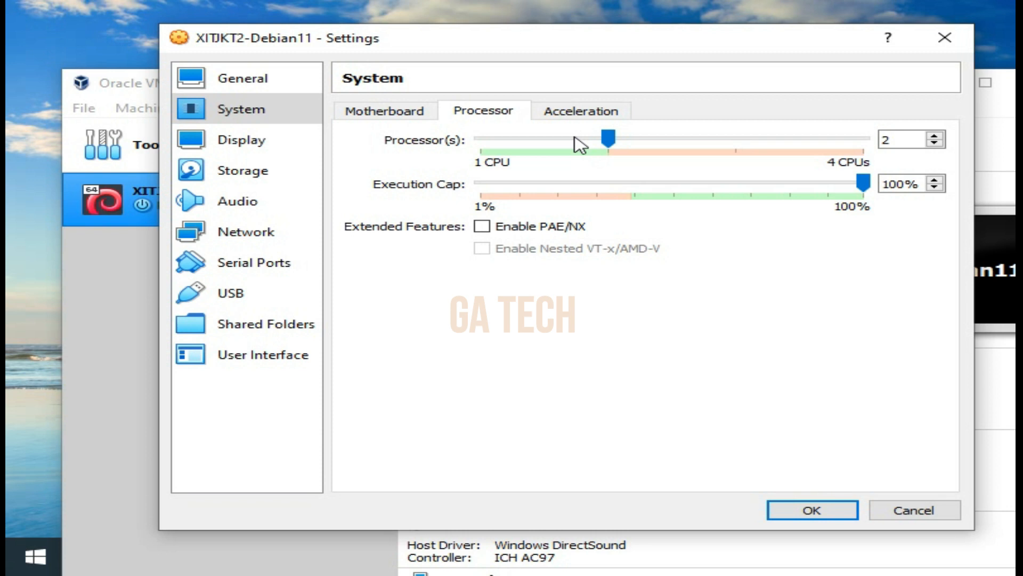
pyautogui.click(607, 139)
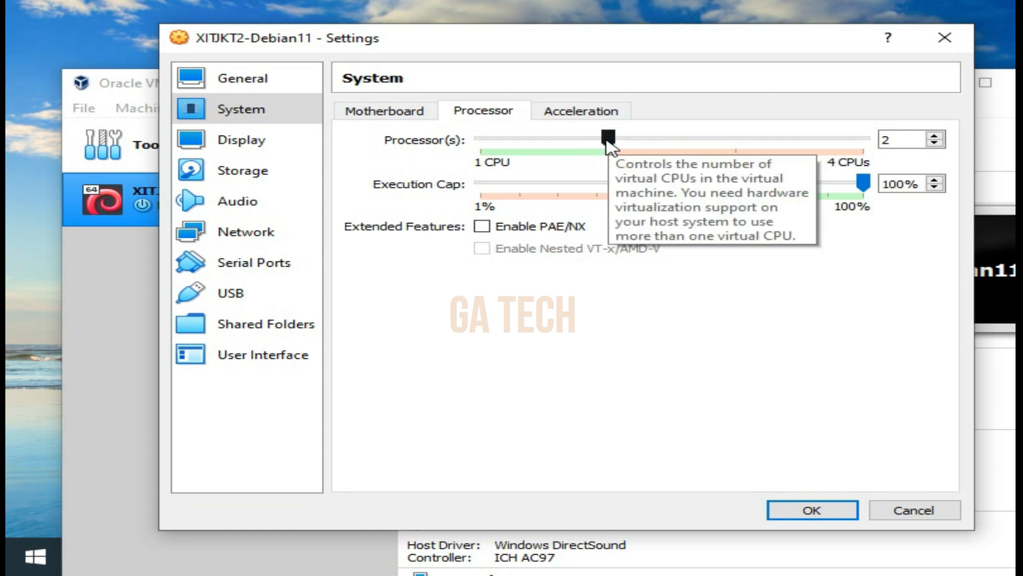
# Attach network Adapter 1 to Bridged Adapter using the Qualcomm Atheros AR8152 PCI-E Fast Ethernet Controller (NDIS 6.30)
pyautogui.click(249, 241)
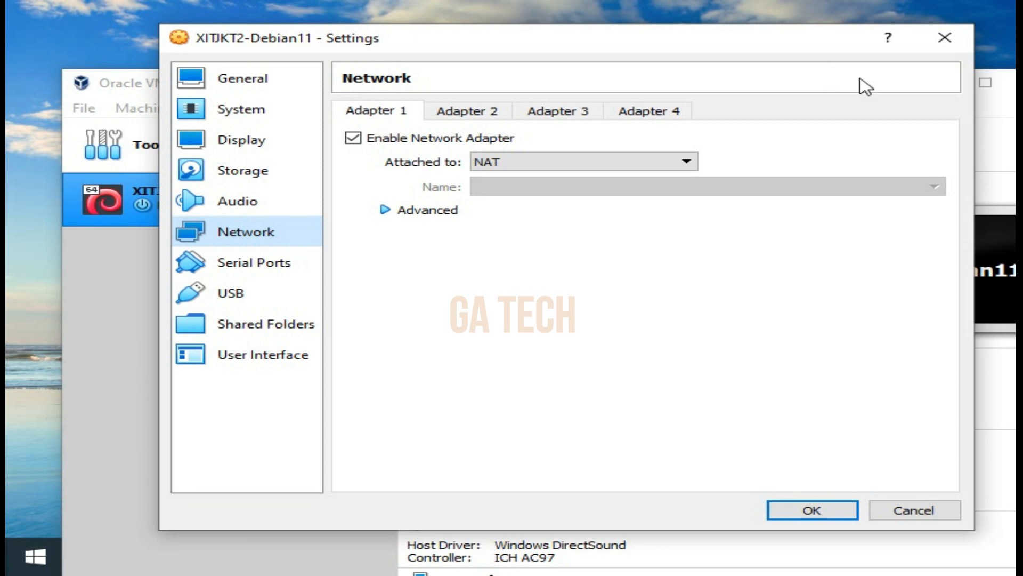
pyautogui.click(641, 167)
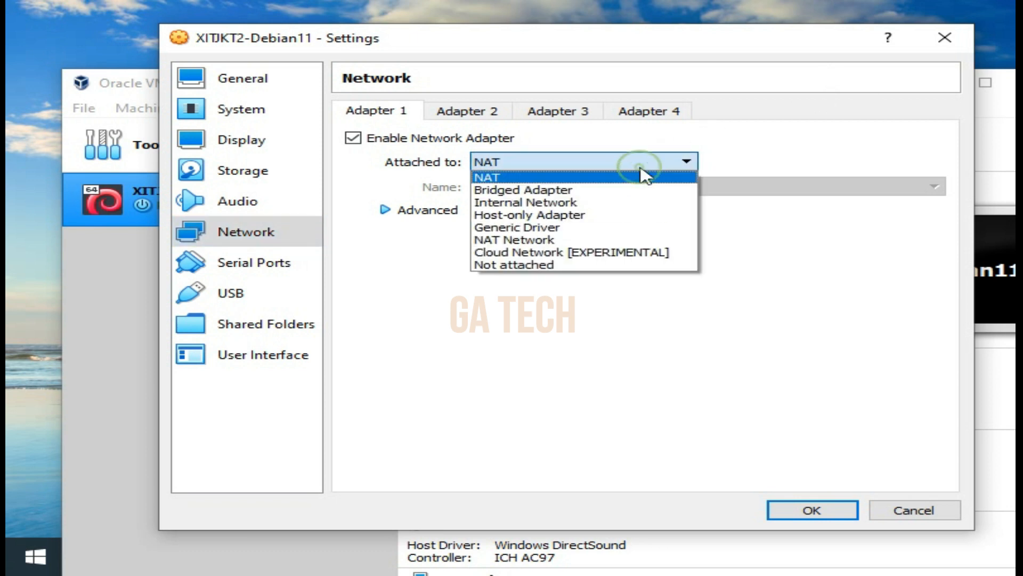
pyautogui.click(552, 176)
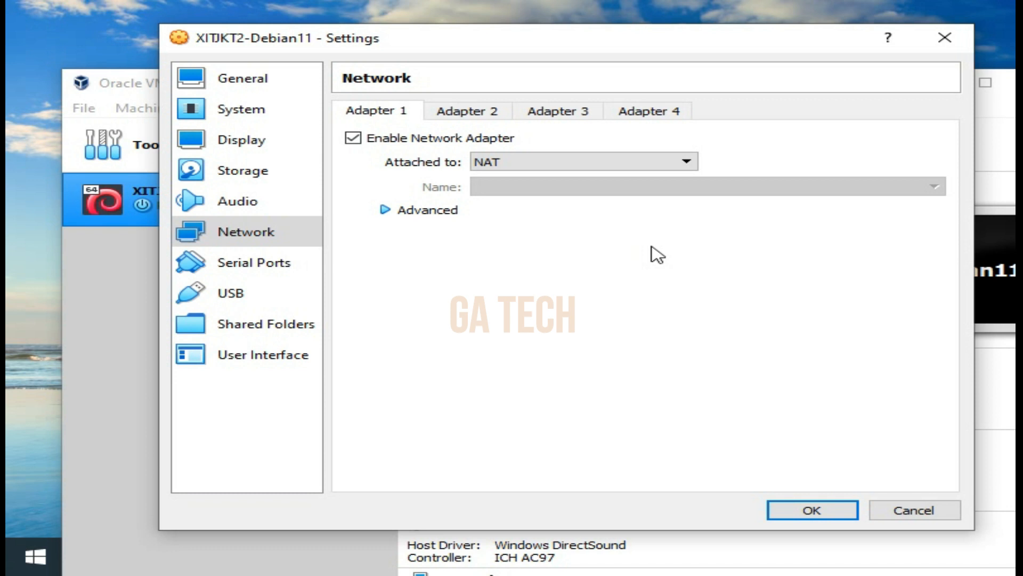
pyautogui.click(539, 166)
pyautogui.click(540, 191)
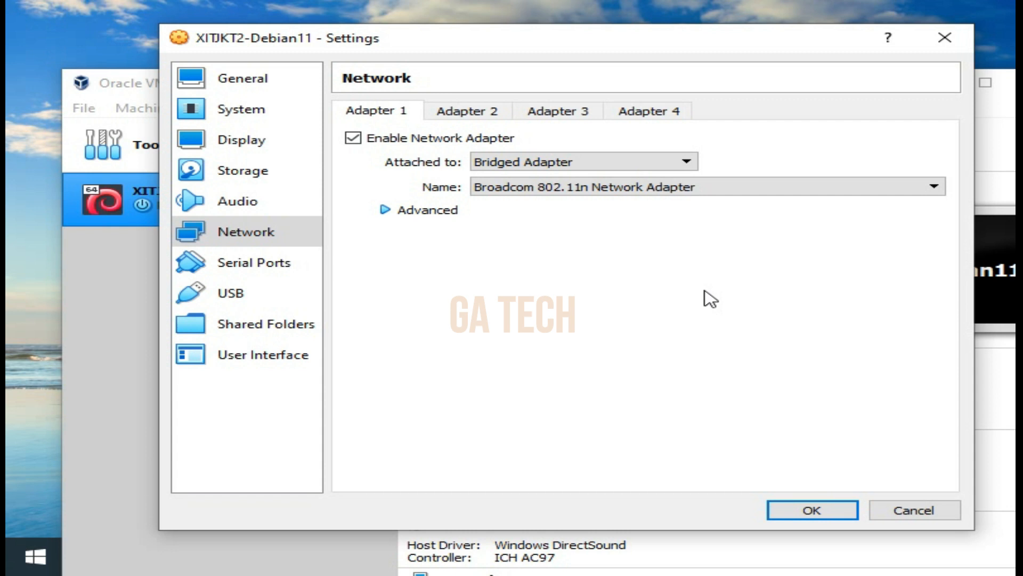
pyautogui.click(632, 189)
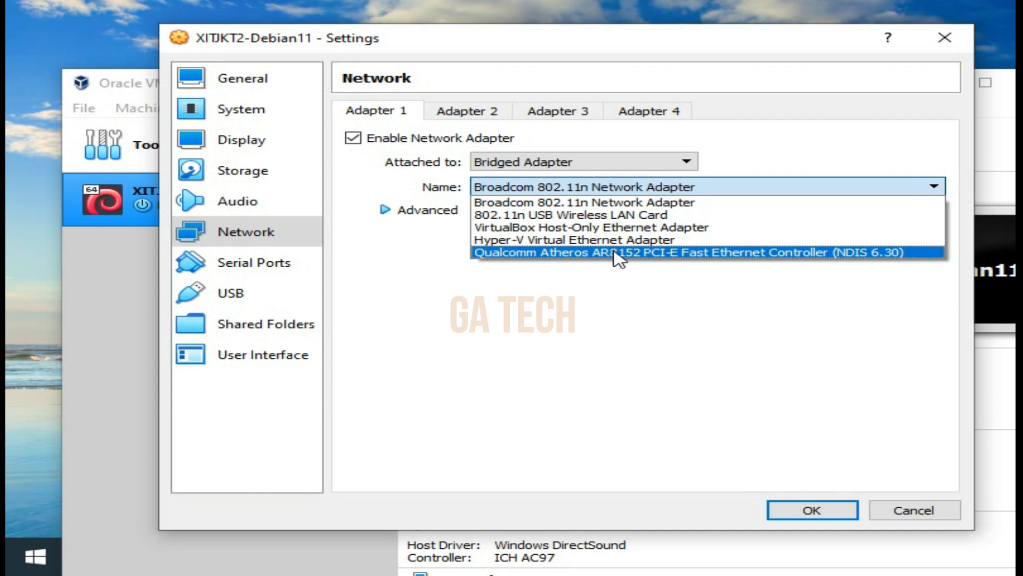
pyautogui.click(618, 253)
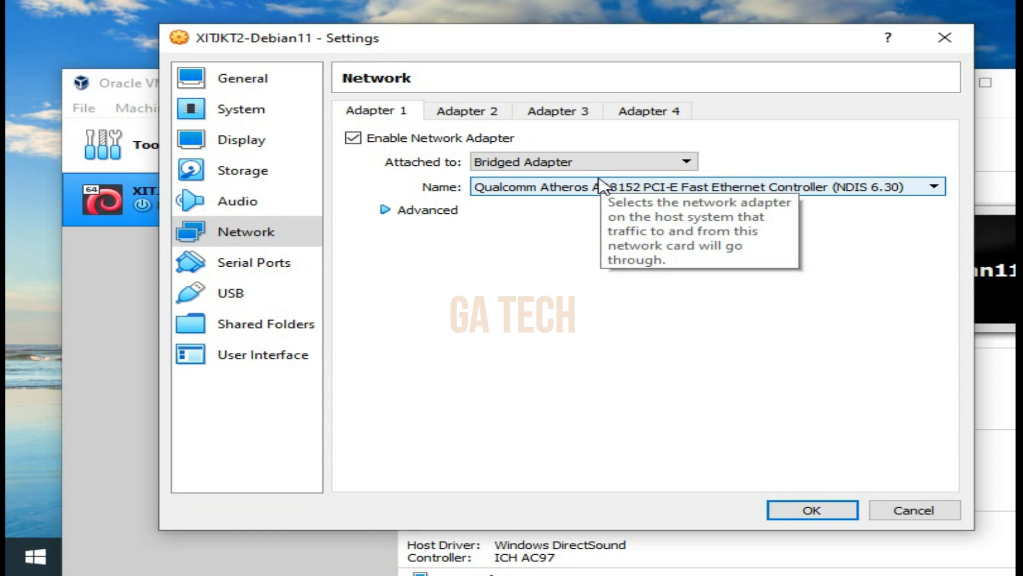
# Try the Bridged Adapter and Internal Network attachments for network Adapter 1 and set it back to NAT
pyautogui.click(611, 160)
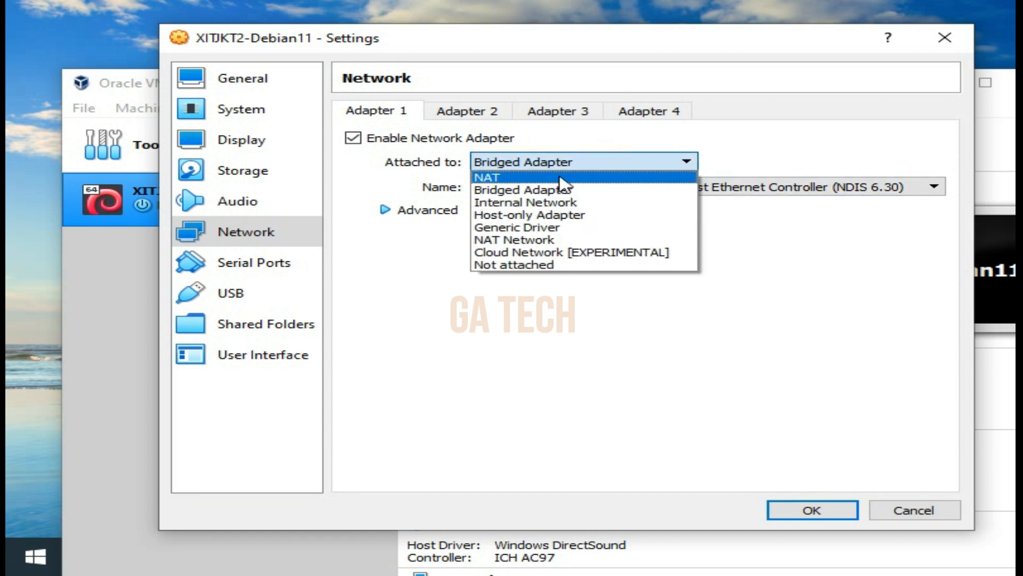
pyautogui.click(561, 178)
pyautogui.click(571, 163)
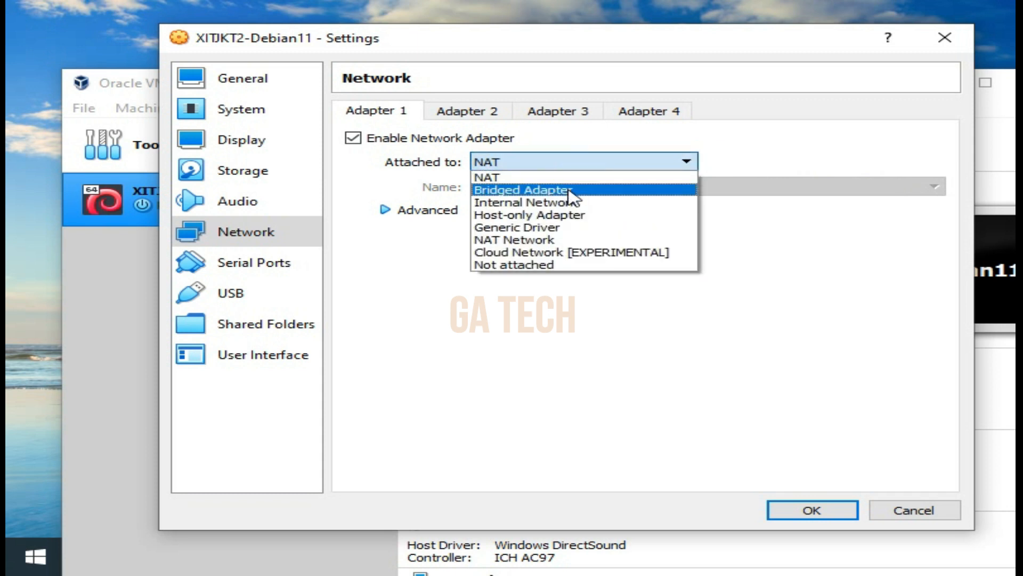
pyautogui.click(569, 190)
pyautogui.click(539, 161)
pyautogui.click(543, 203)
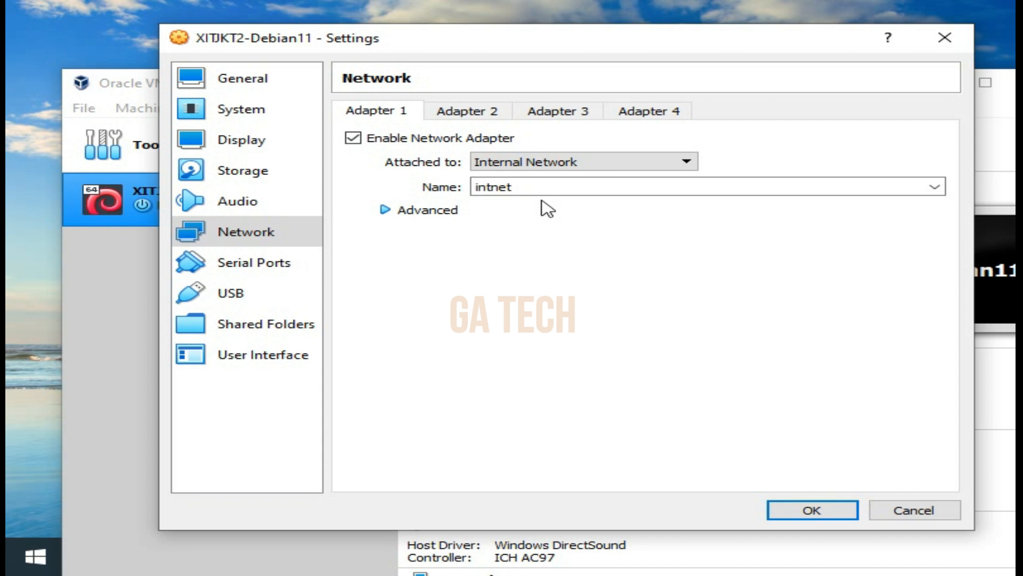
pyautogui.click(586, 164)
pyautogui.click(537, 177)
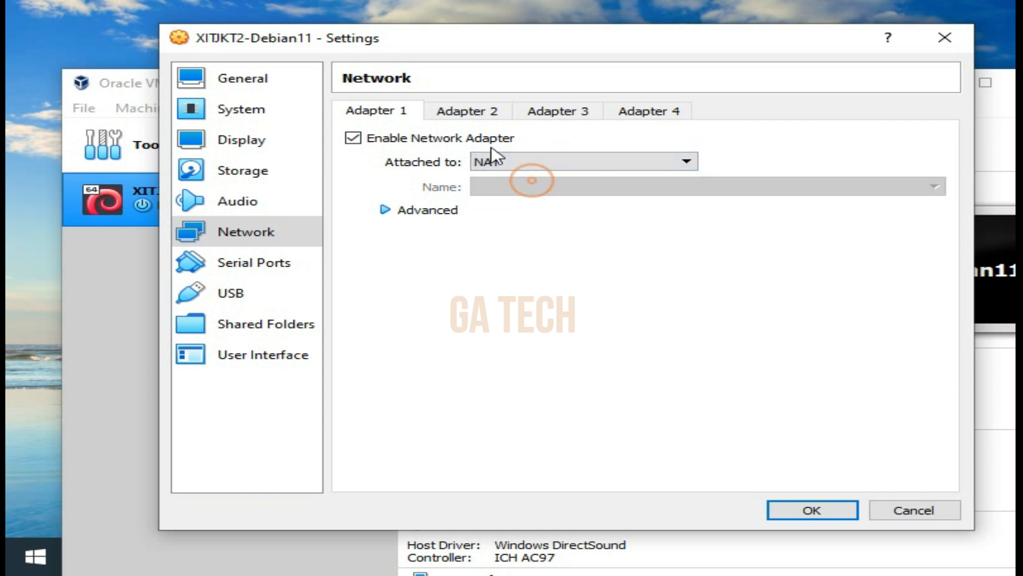
# Enable network Adapter 2 and attach it to Bridged Adapter
pyautogui.click(471, 116)
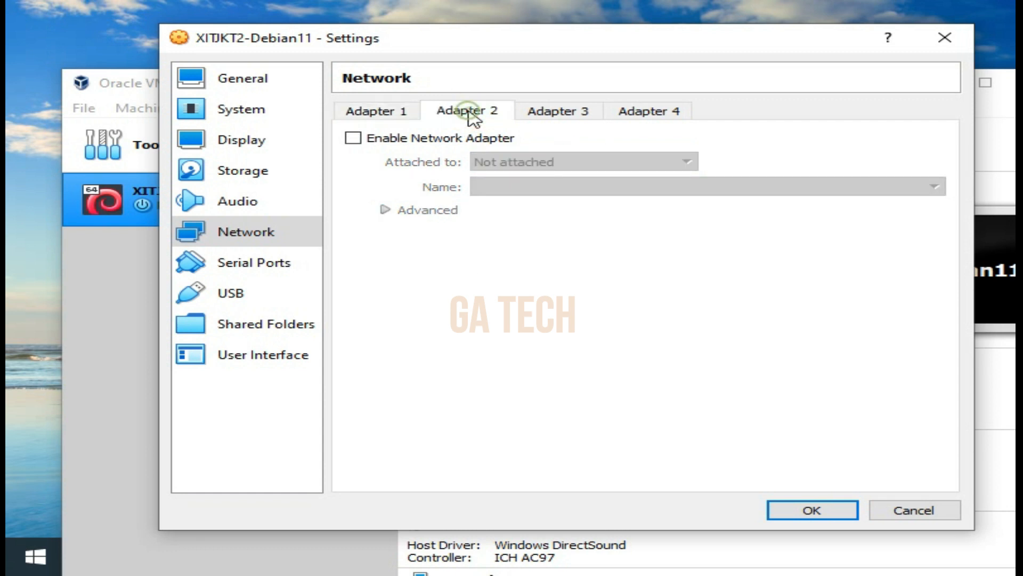
pyautogui.click(448, 141)
pyautogui.click(504, 159)
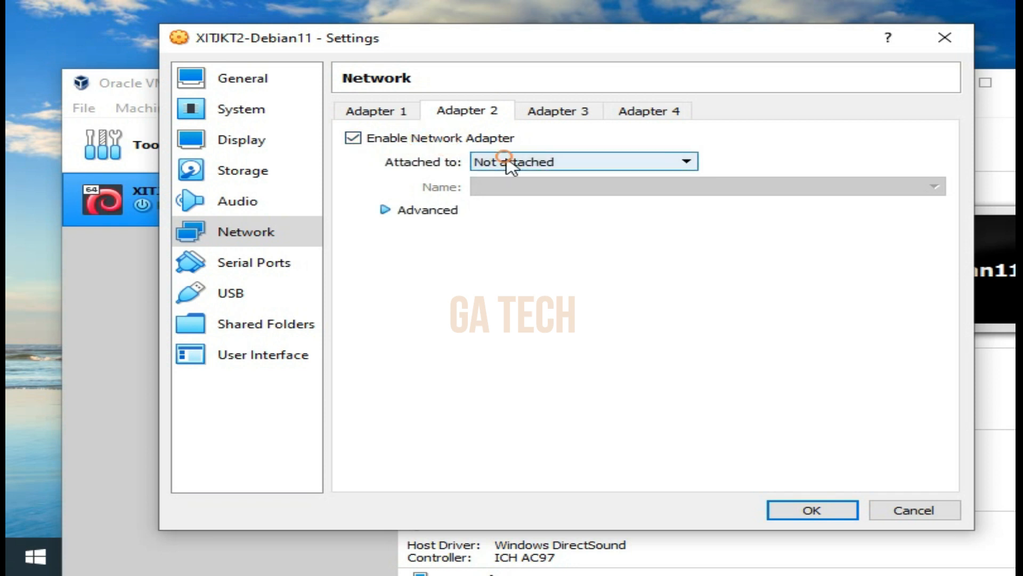
pyautogui.click(506, 162)
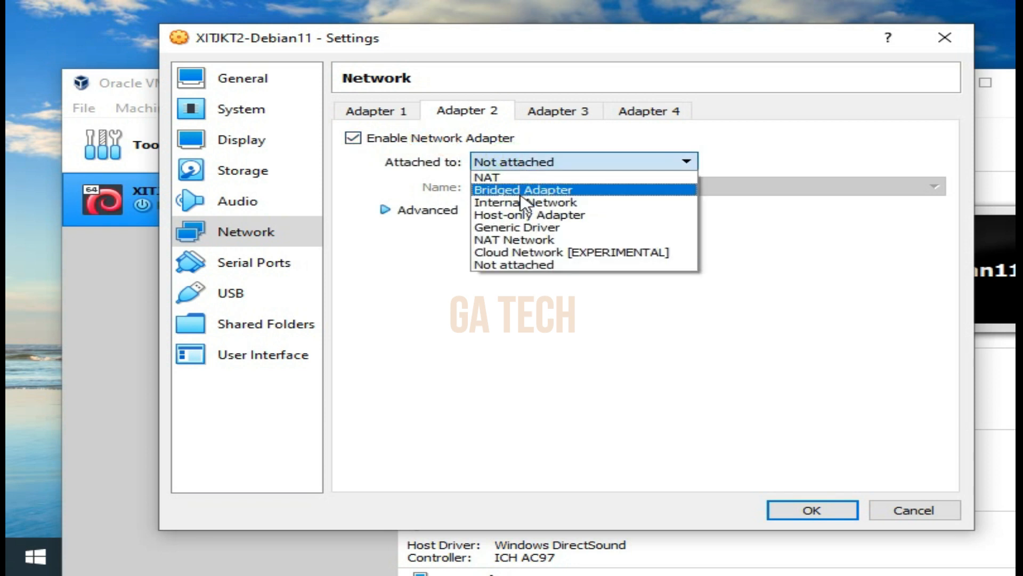
pyautogui.click(521, 193)
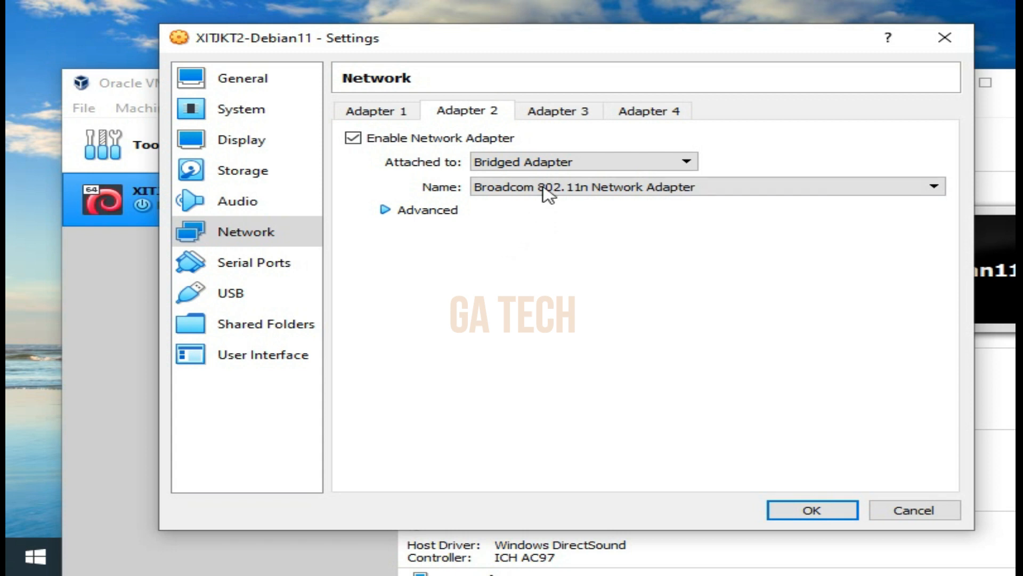
# Change the attachment of network Adapter 2 to Host-only Adapter
pyautogui.click(545, 191)
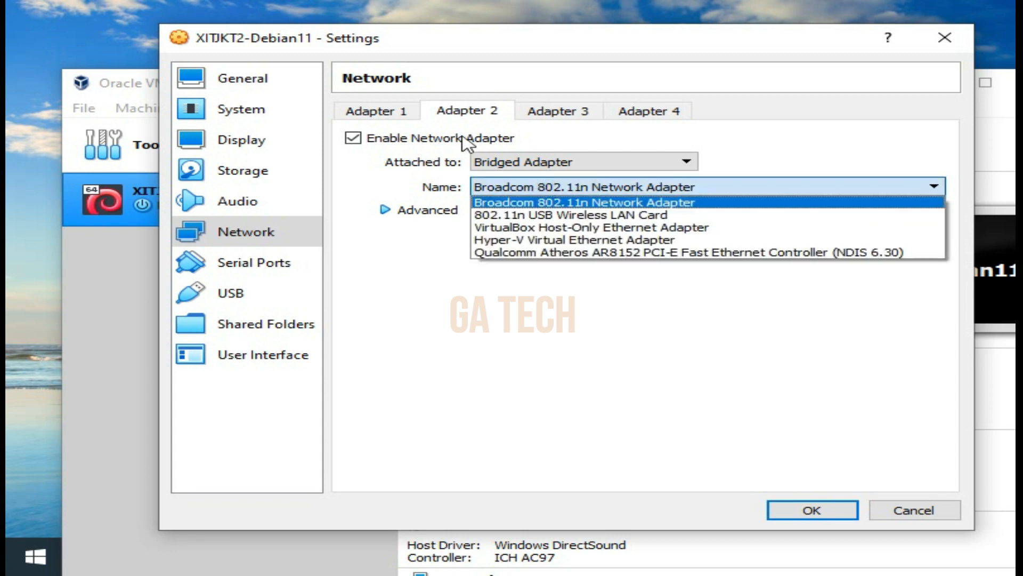
pyautogui.click(540, 170)
pyautogui.click(539, 169)
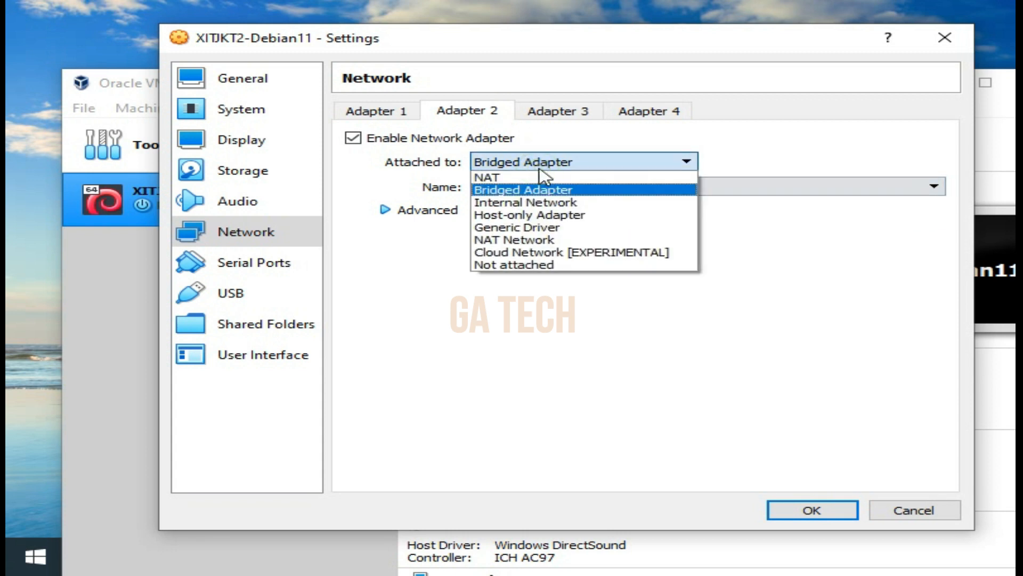
pyautogui.click(538, 214)
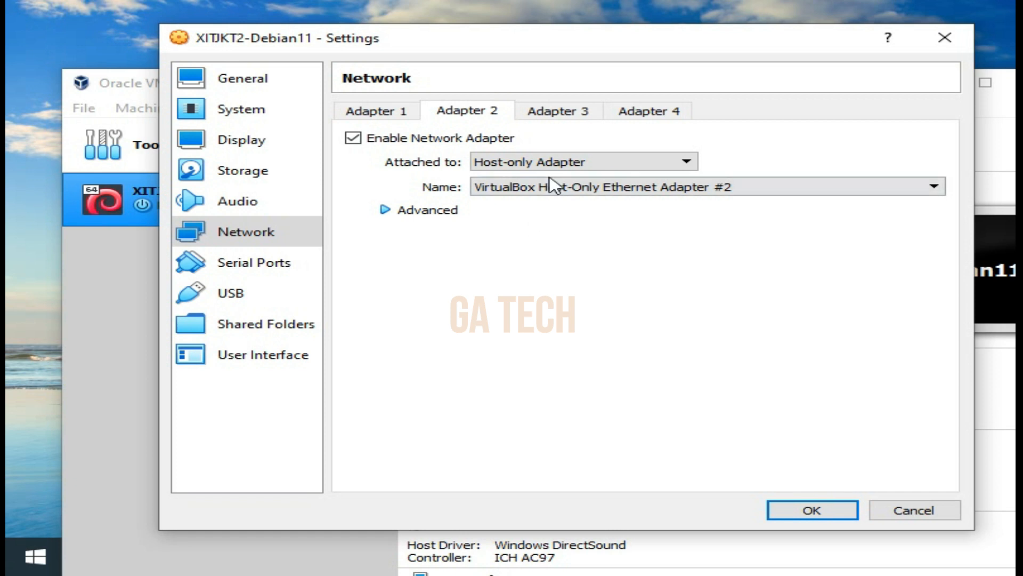
pyautogui.click(522, 159)
pyautogui.click(543, 163)
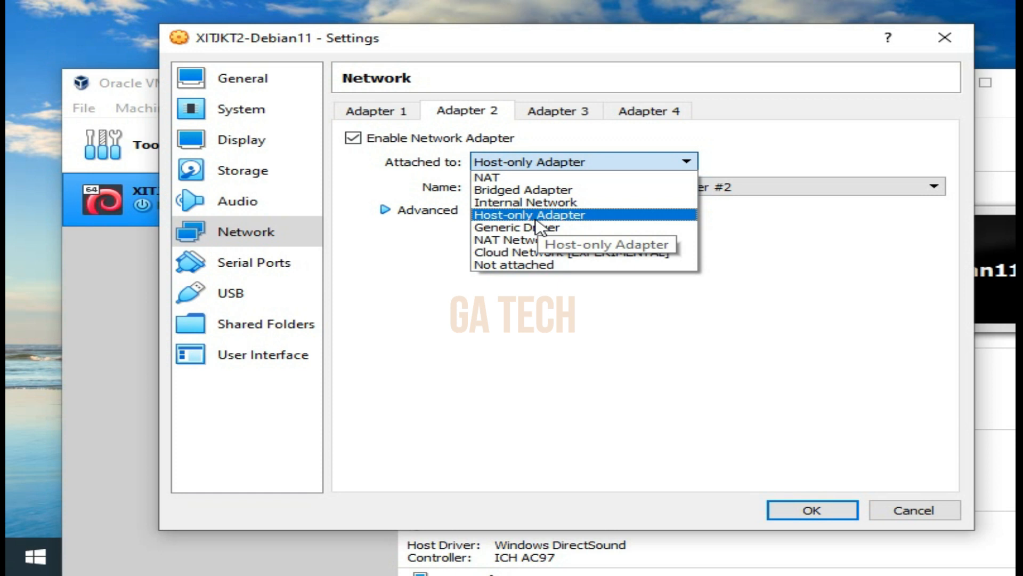
# Disable network Adapter 2 and save the virtual machine's settings
pyautogui.click(479, 113)
pyautogui.click(387, 113)
pyautogui.click(461, 113)
pyautogui.click(353, 139)
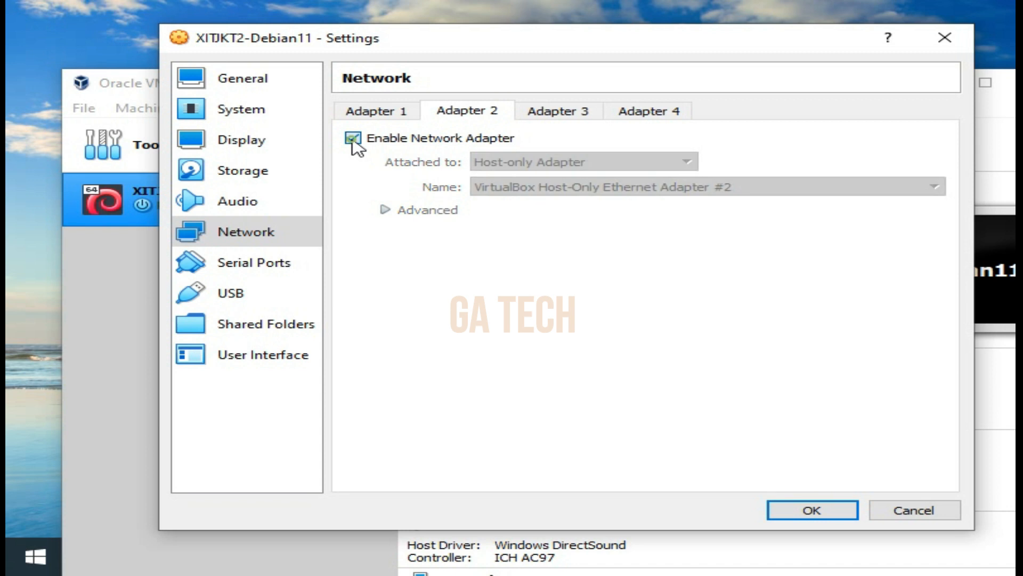
pyautogui.click(378, 114)
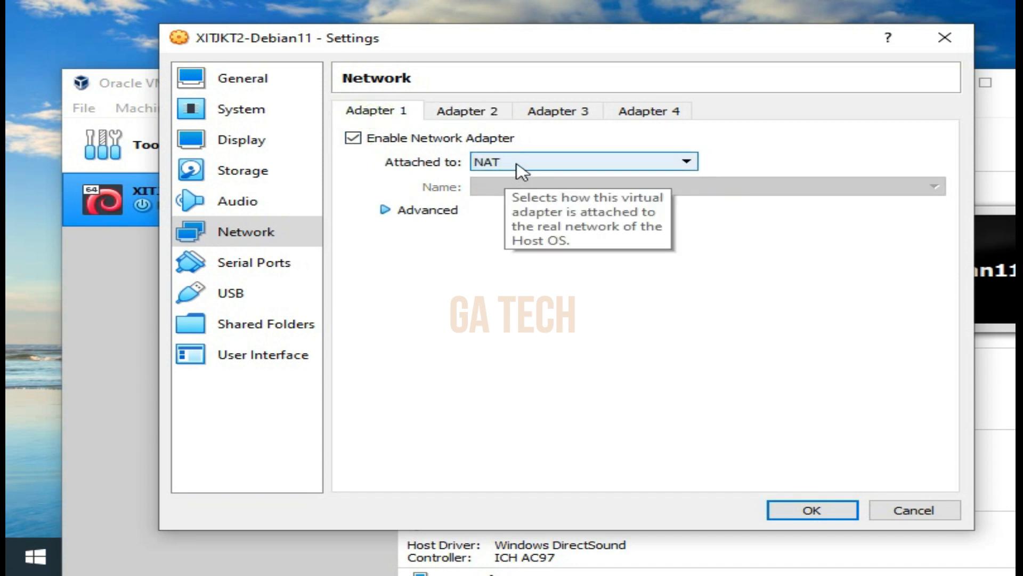
pyautogui.click(835, 511)
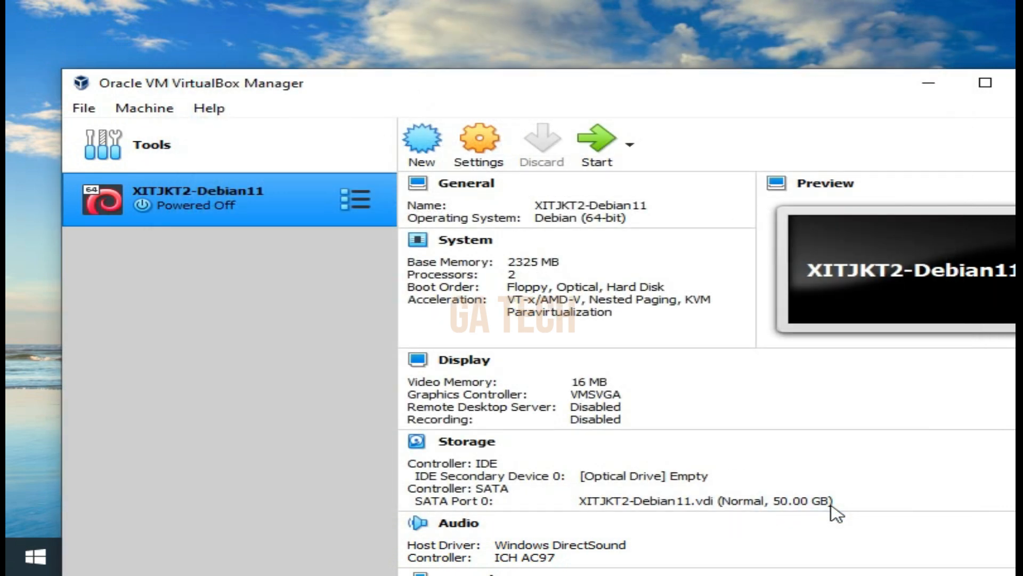
# Start the XITJKT2-Debian11 virtual machine and move the start-up disk dialog over the manager window
pyautogui.click(604, 145)
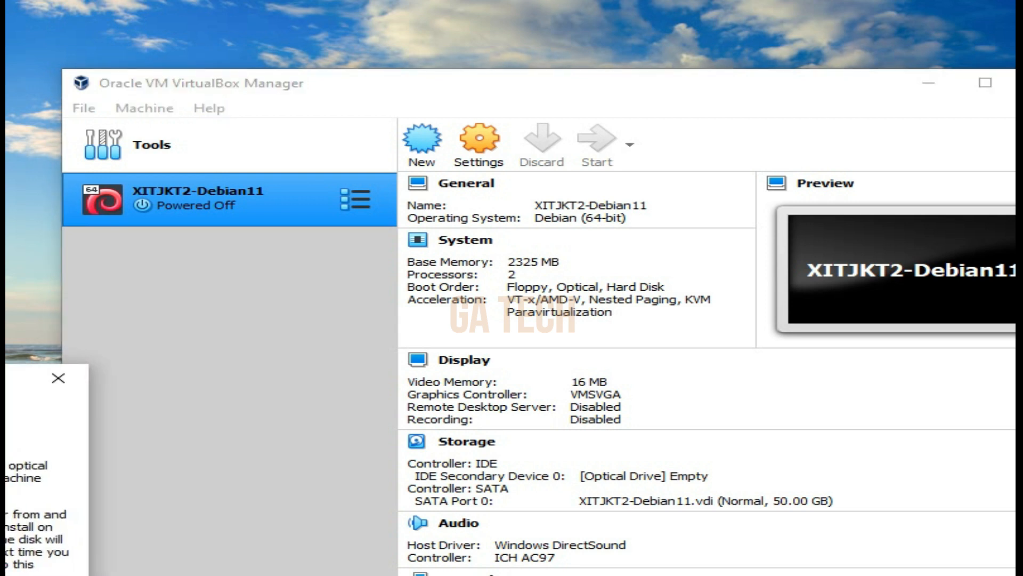
pyautogui.moveTo(634, 198); pyautogui.dragTo(606, 184)
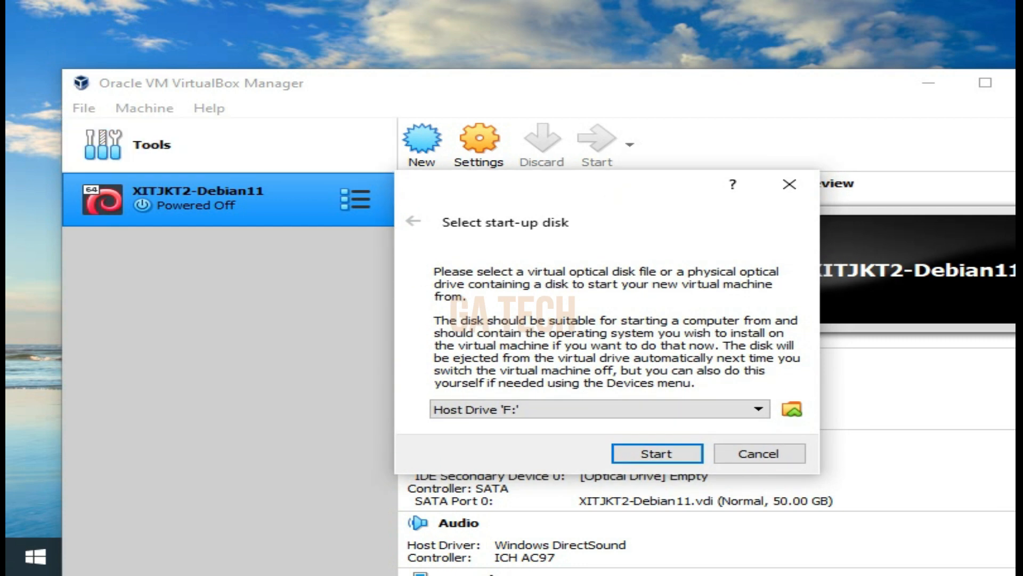
pyautogui.moveTo(584, 194); pyautogui.dragTo(609, 182)
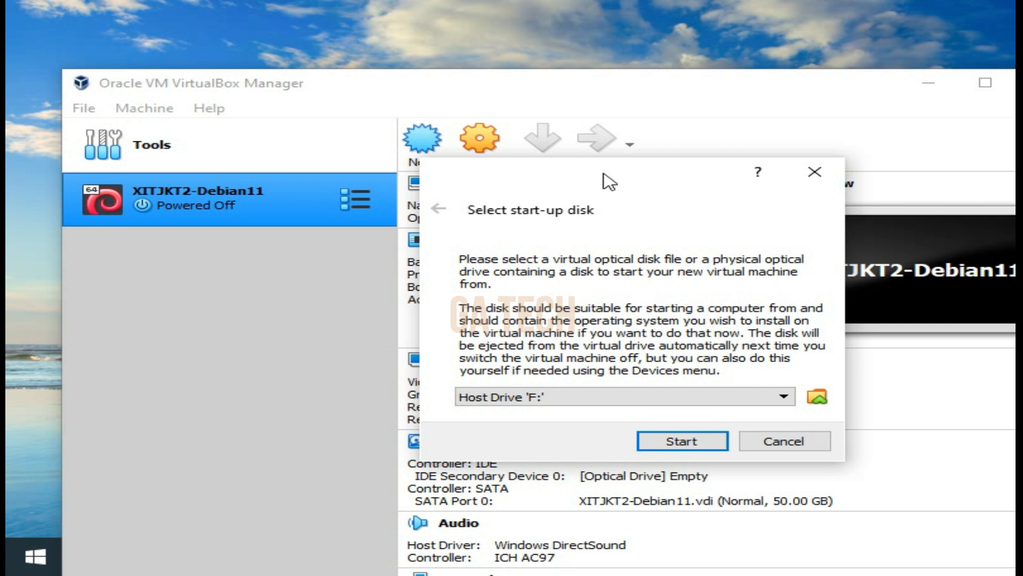
# Add the debian-11.3.0-amd64-DVD-1 disk image, choose it as the start-up disk and boot the virtual machine from it
pyautogui.click(818, 396)
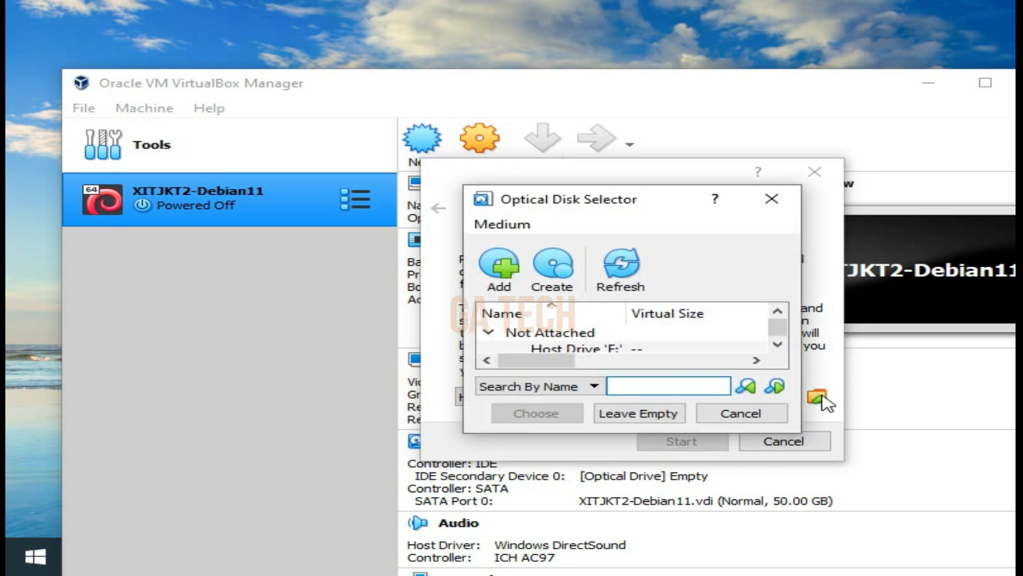
pyautogui.click(509, 277)
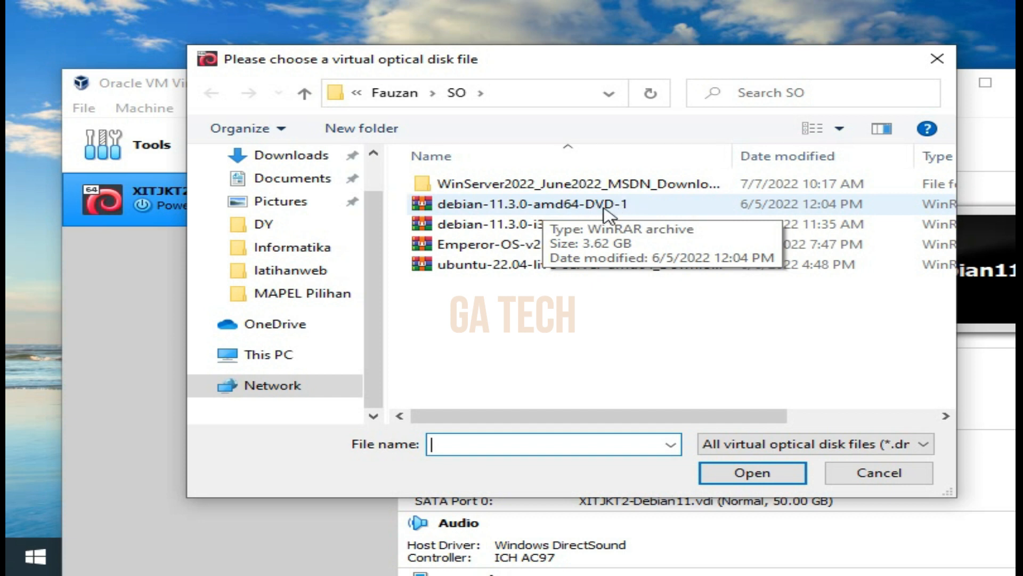
pyautogui.click(593, 211)
pyautogui.doubleClick(594, 206)
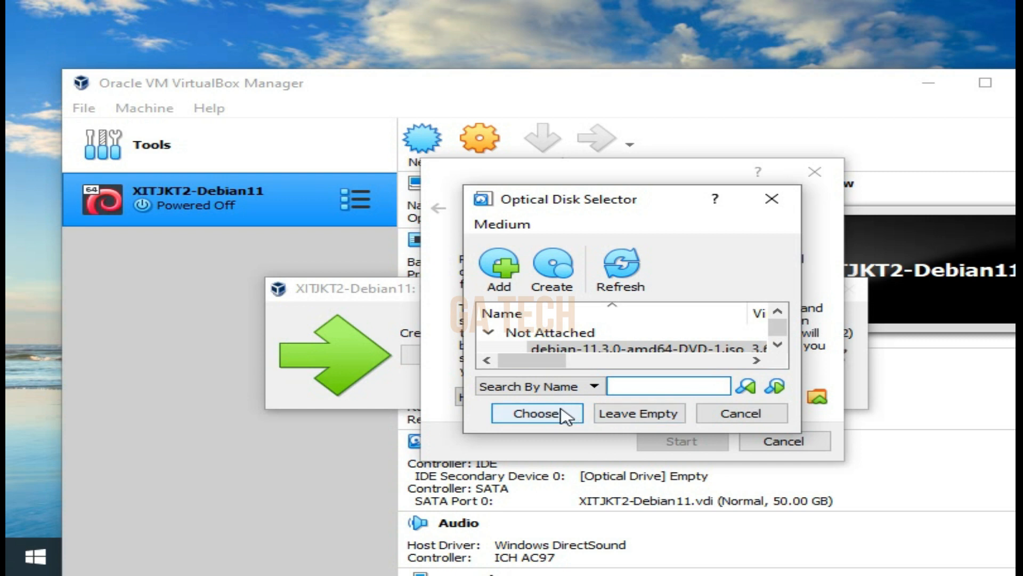
pyautogui.click(563, 415)
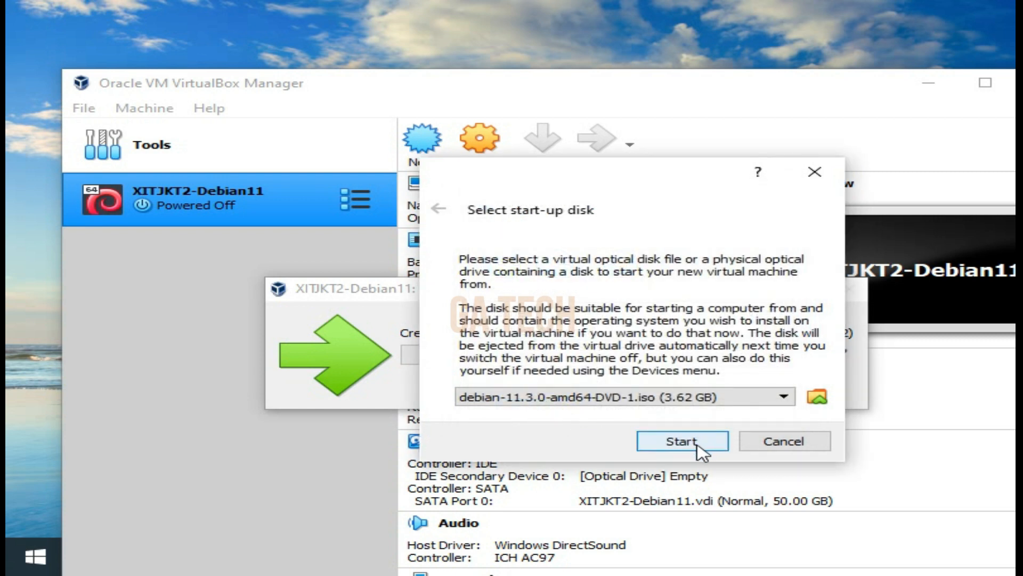
pyautogui.click(694, 445)
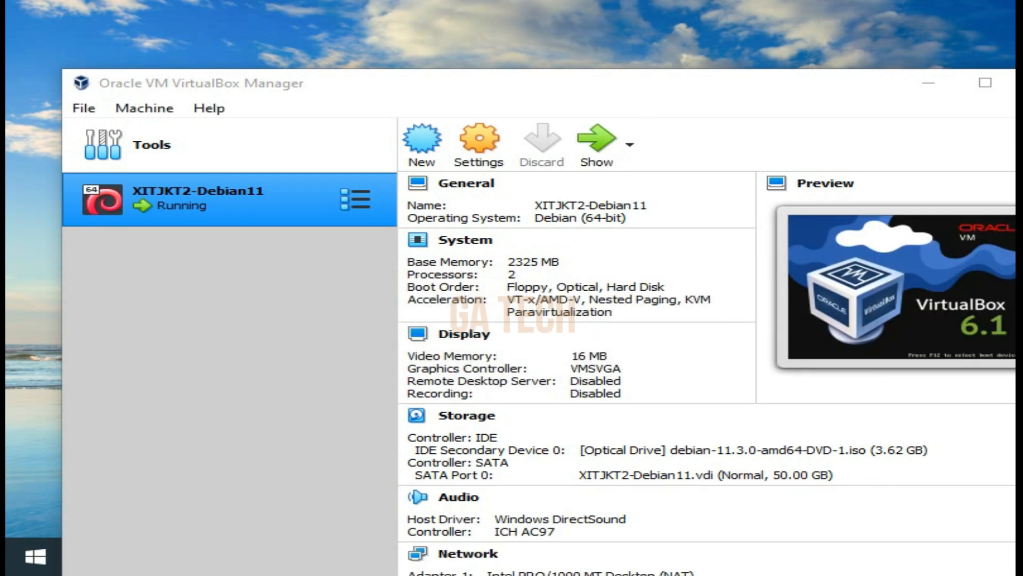
# Move the running XITJKT2-Debian11 machine window over the manager so that the whole installer menu is in view
pyautogui.moveTo(6, 117); pyautogui.dragTo(84, 81)
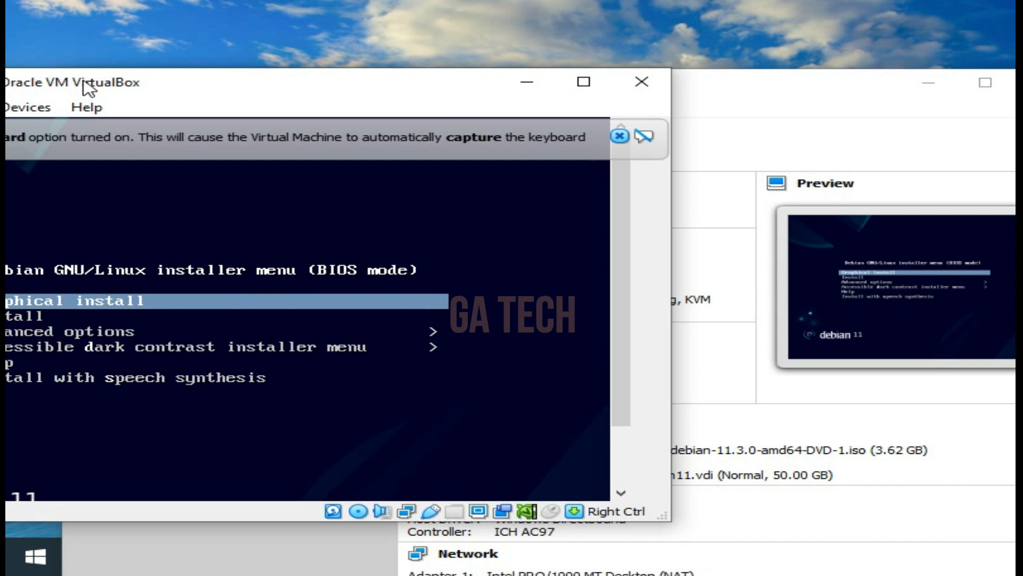
pyautogui.click(522, 62)
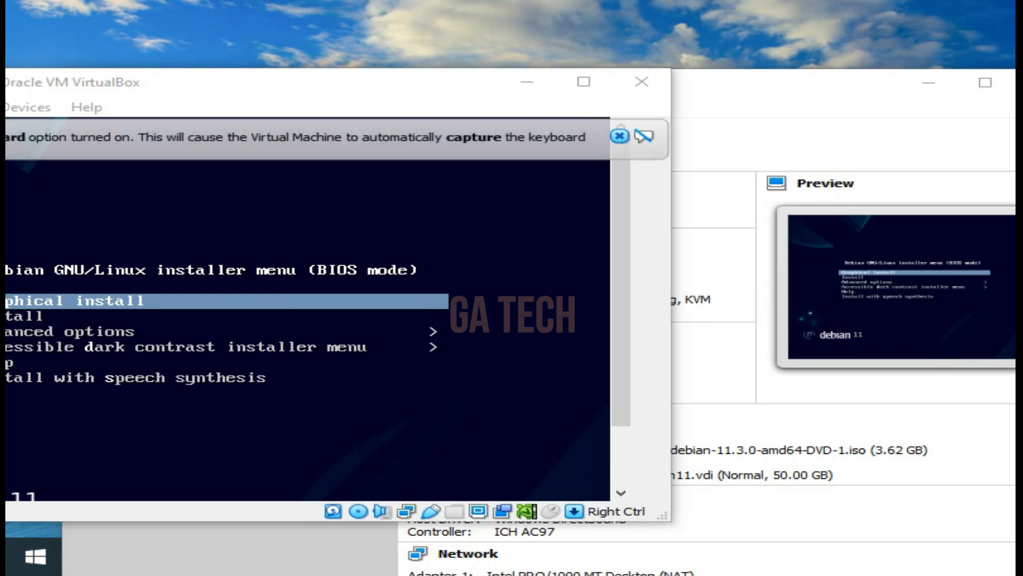
pyautogui.moveTo(6, 82); pyautogui.dragTo(216, 104)
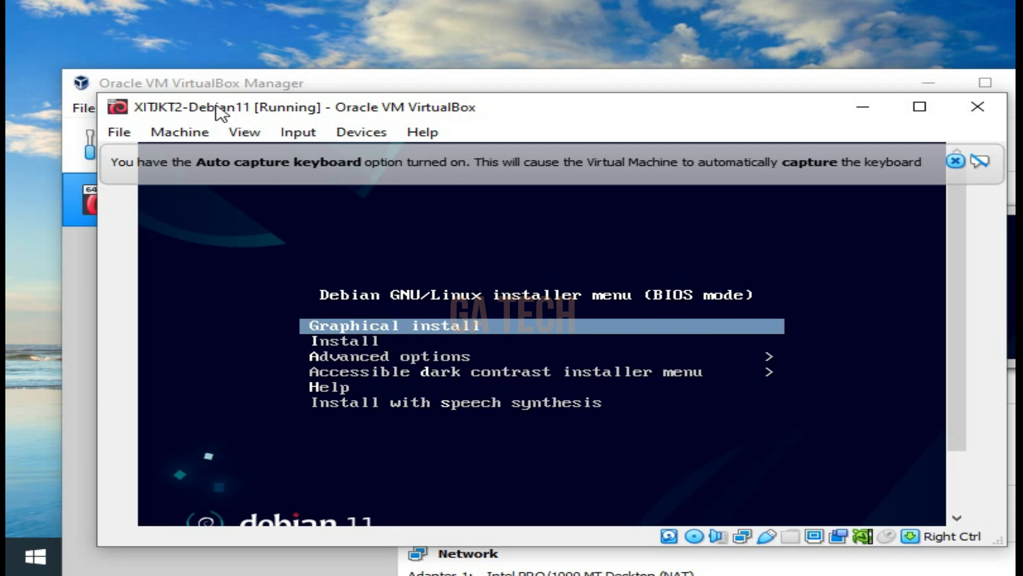
pyautogui.press('Down')
pyautogui.press('Up')
pyautogui.press('Down')
pyautogui.press('Up')
pyautogui.press('Down')
pyautogui.press('Up')
pyautogui.press('Down')
pyautogui.press('Up')
pyautogui.press('Down')
pyautogui.press('Up')
pyautogui.press('Down')
pyautogui.press('Up')
pyautogui.press('Down')
pyautogui.press('Up')
pyautogui.press('Down')
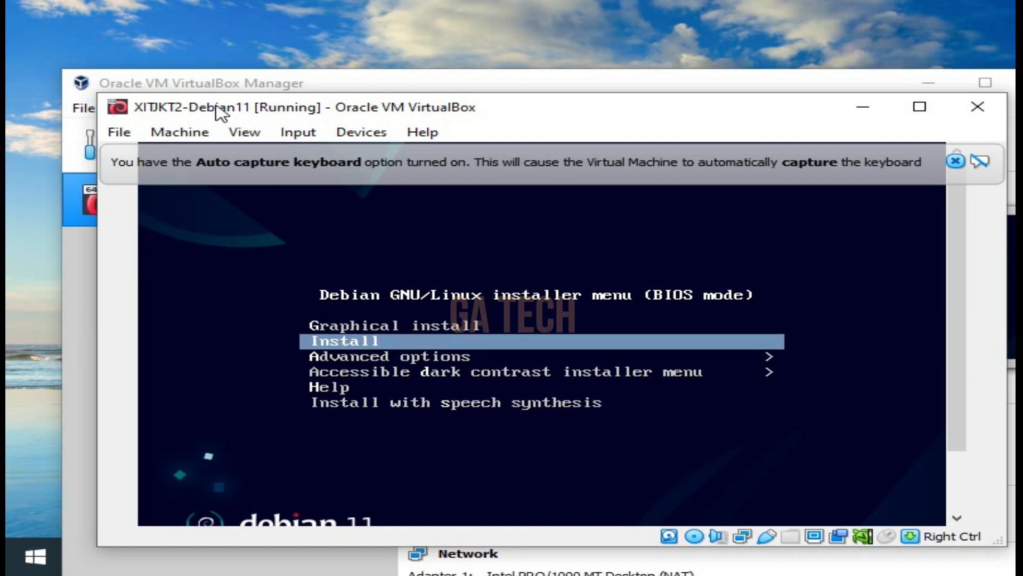
pyautogui.press('Up')
pyautogui.press('Down')
pyautogui.press('Up')
pyautogui.press('Down')
pyautogui.press('Down')
pyautogui.press('Up')
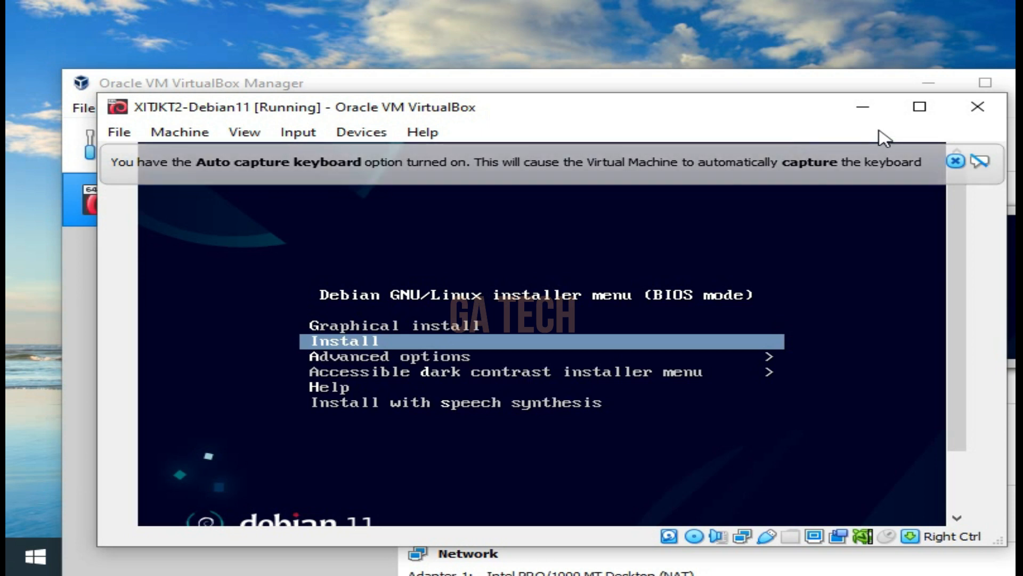
# Maximize the virtual machine window and start the text-mode Install option from the Debian installer menu
pyautogui.click(919, 106)
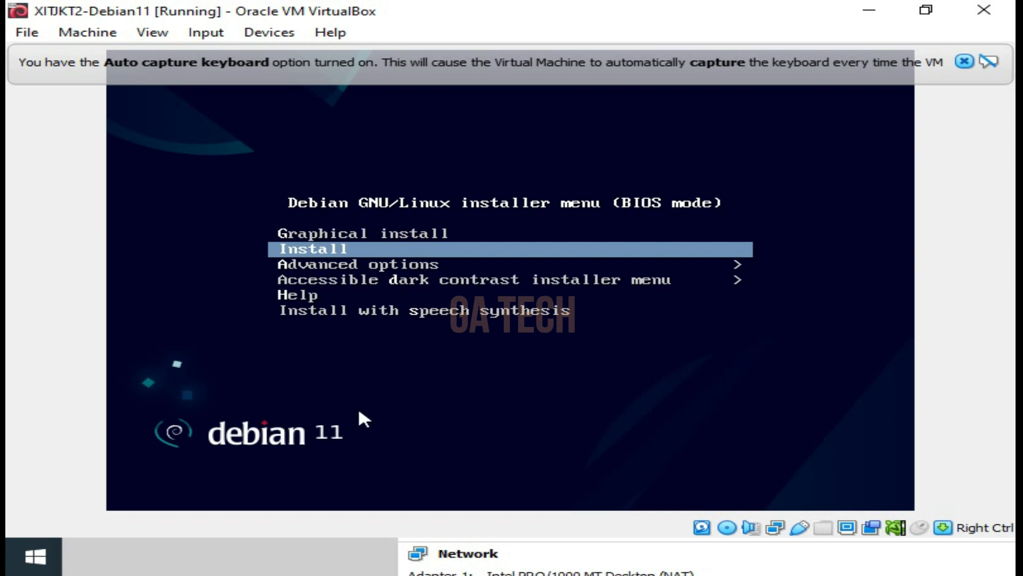
pyautogui.press('Down')
pyautogui.press('Up')
pyautogui.press('Down')
pyautogui.press('Up')
pyautogui.press('Down')
pyautogui.press('Up')
pyautogui.press('Down')
pyautogui.press('Up')
pyautogui.press('Down')
pyautogui.press('Up')
pyautogui.press('Down')
pyautogui.press('Up')
pyautogui.press('Return')
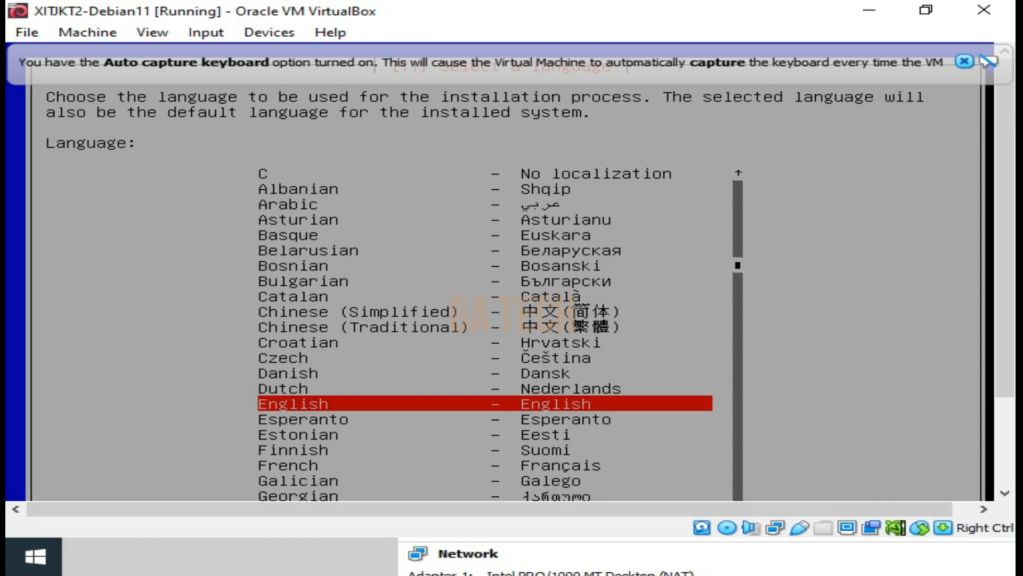
# Choose English as the installation language and "other" in the shortlist of countries
pyautogui.press('Return')
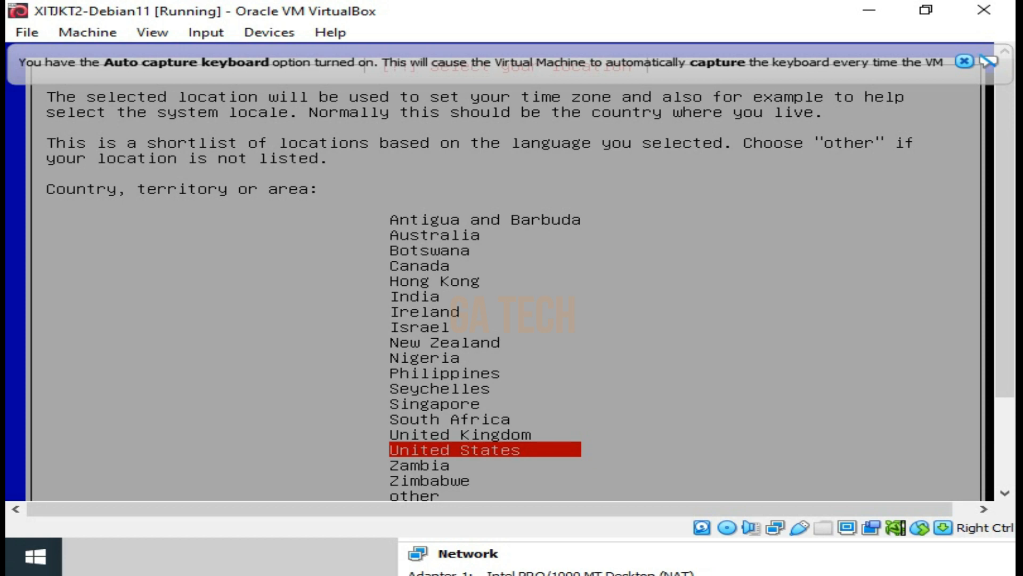
pyautogui.press('Down')
pyautogui.press('Down')
pyautogui.press('Down')
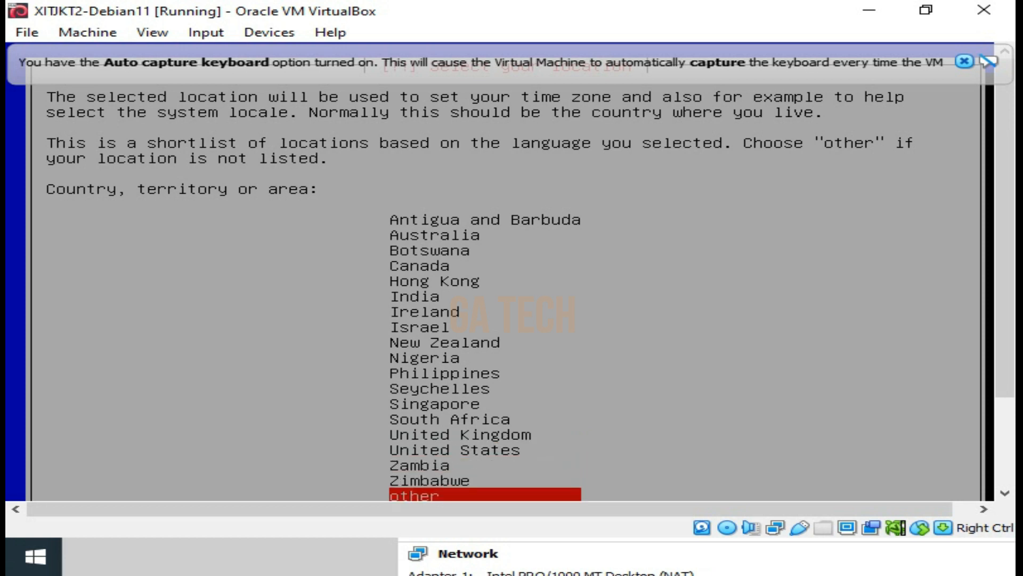
pyautogui.press('Return')
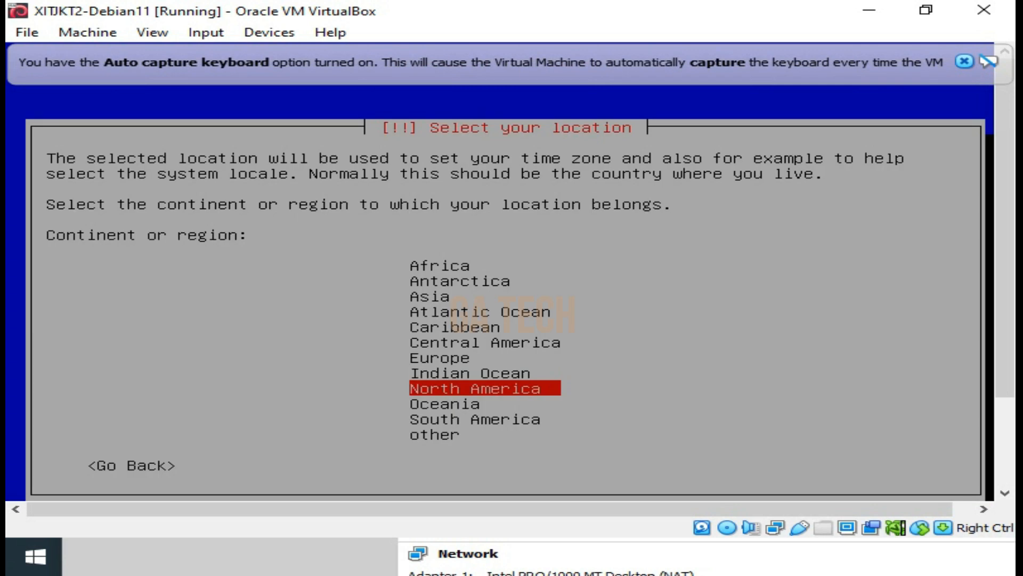
# Set the system location to Indonesia in the Asia region
pyautogui.press('Up')
pyautogui.press('Up')
pyautogui.press('Up')
pyautogui.press('Up')
pyautogui.press('Up')
pyautogui.press('Up')
pyautogui.press('Up')
pyautogui.press('Up')
pyautogui.press('Down')
pyautogui.press('Down')
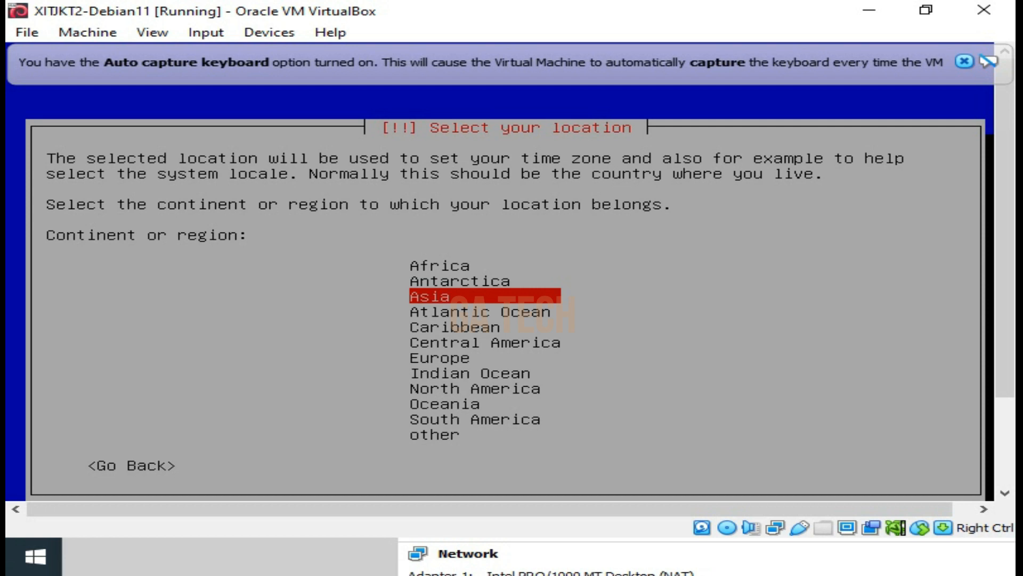
pyautogui.press('Return')
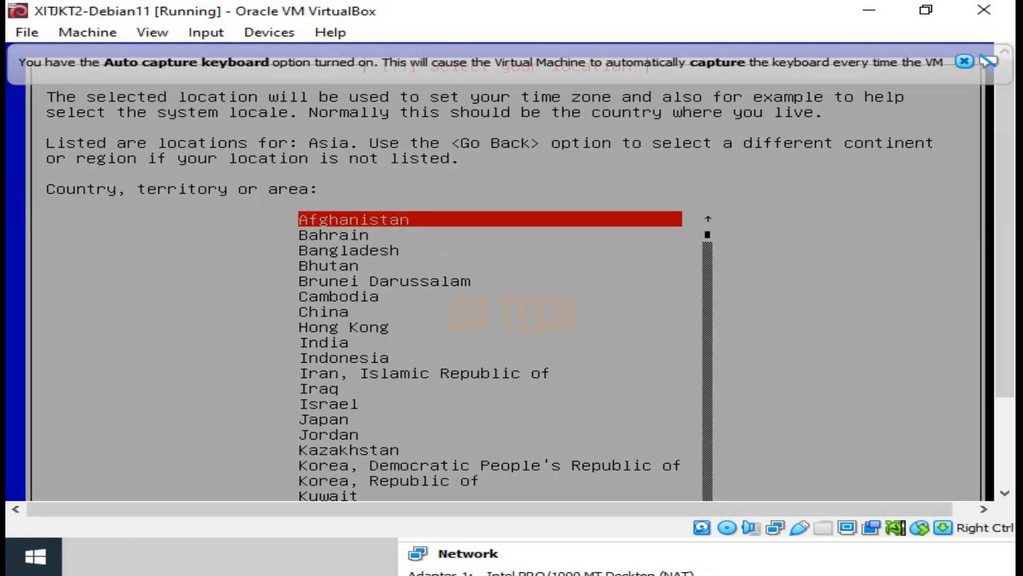
pyautogui.press('Down')
pyautogui.press('Down')
pyautogui.press('Down')
pyautogui.press('Down')
pyautogui.press('Down')
pyautogui.press('Down')
pyautogui.press('Down')
pyautogui.press('Down')
pyautogui.press('Down')
pyautogui.press('Down')
pyautogui.press('Up')
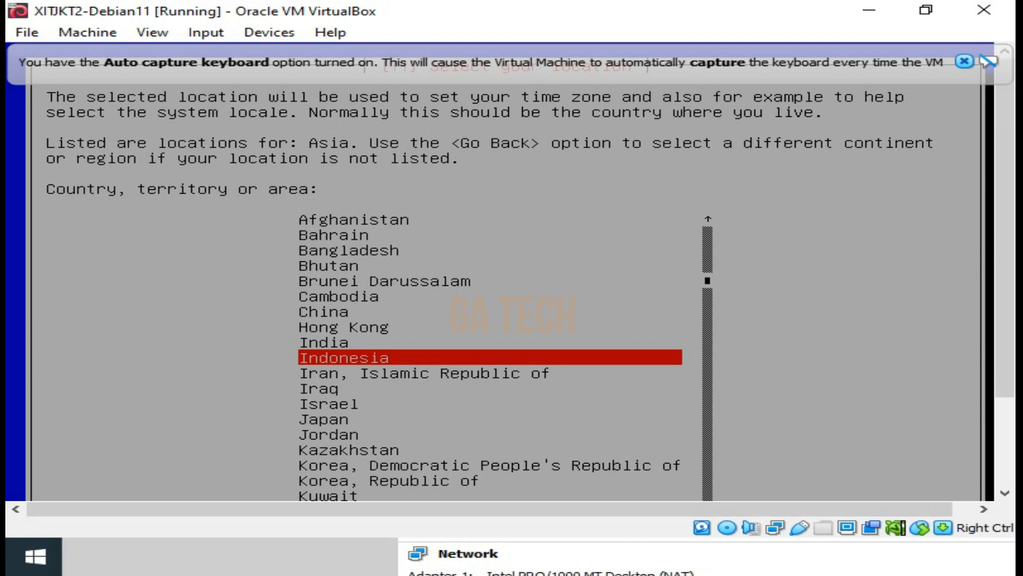
pyautogui.press('Return')
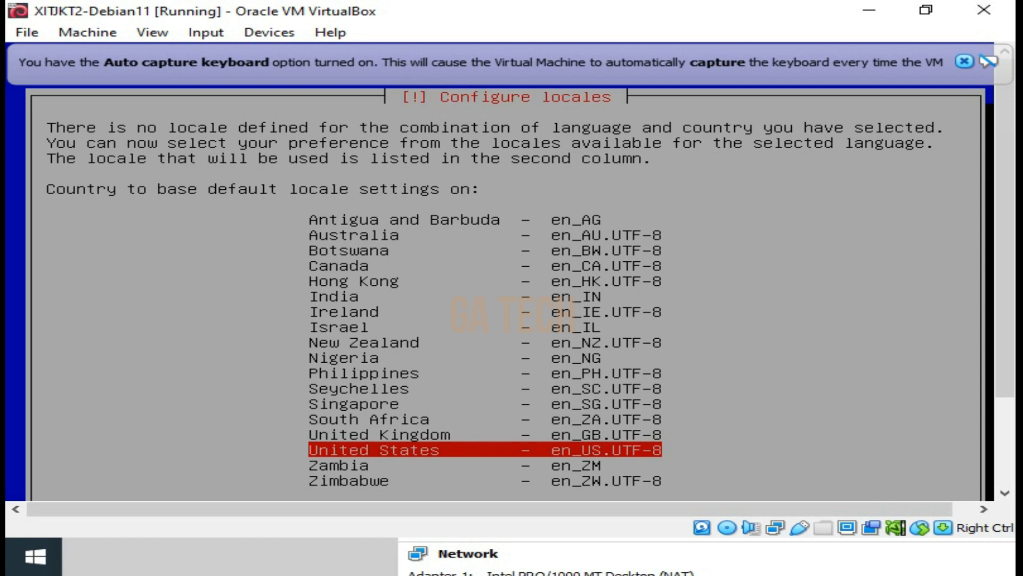
# Base the default locale on United States (en_US.UTF-8) and use the American English keymap
pyautogui.press('Down')
pyautogui.press('Up')
pyautogui.press('Return')
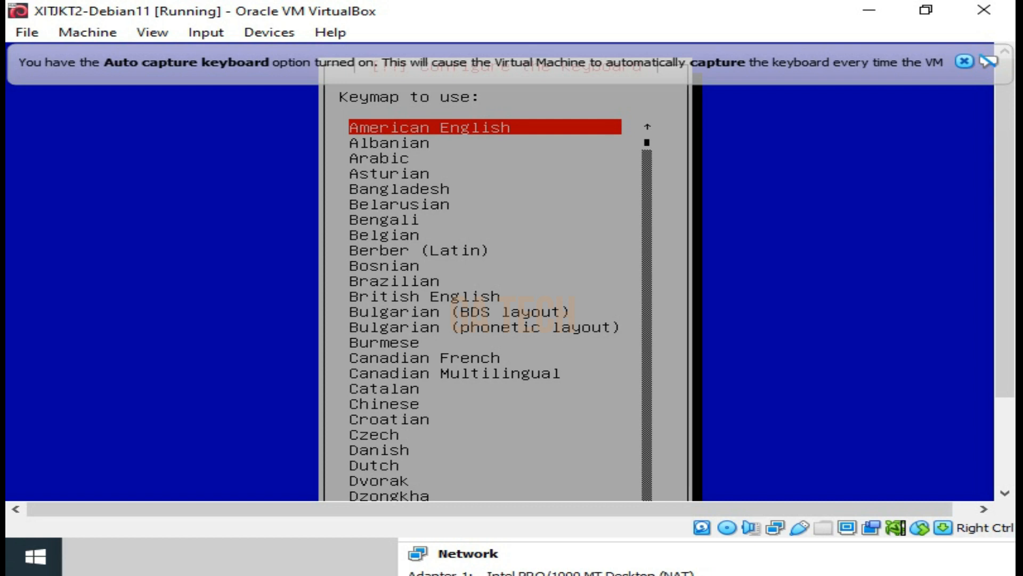
pyautogui.press('Return')
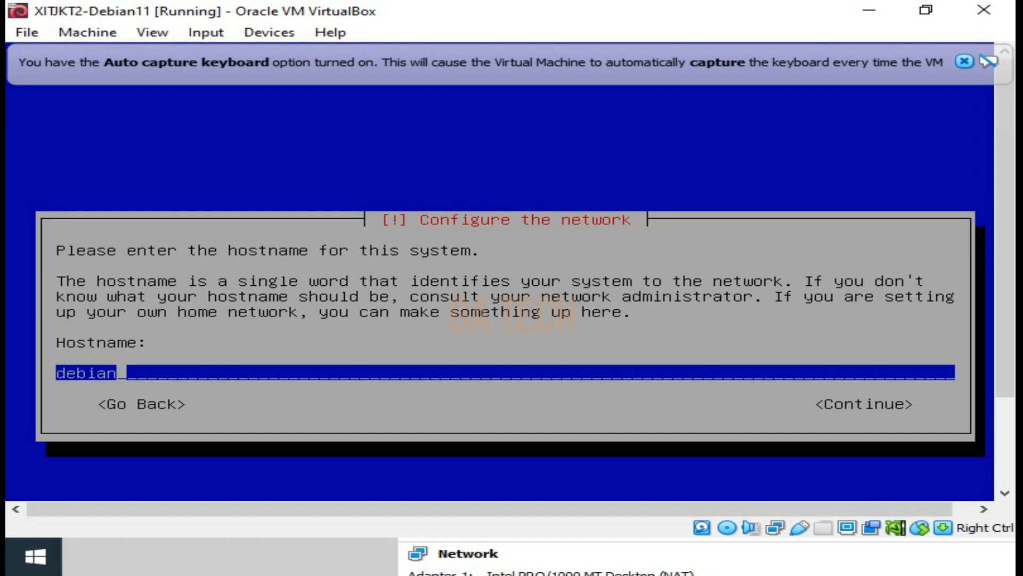
# Replace the default hostname with siswa-ttjkt and continue to the domain name
pyautogui.press('BackSpace')
pyautogui.press('BackSpace')
pyautogui.press('BackSpace')
pyautogui.press('BackSpace')
pyautogui.press('BackSpace')
pyautogui.press('BackSpace')
pyautogui.write('si')
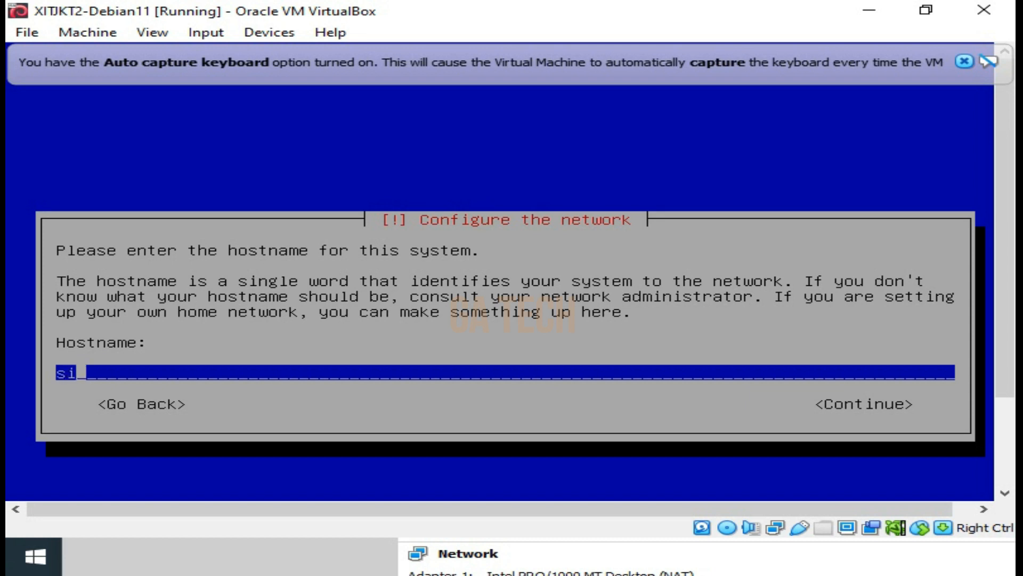
pyautogui.write('swa-tjkt')
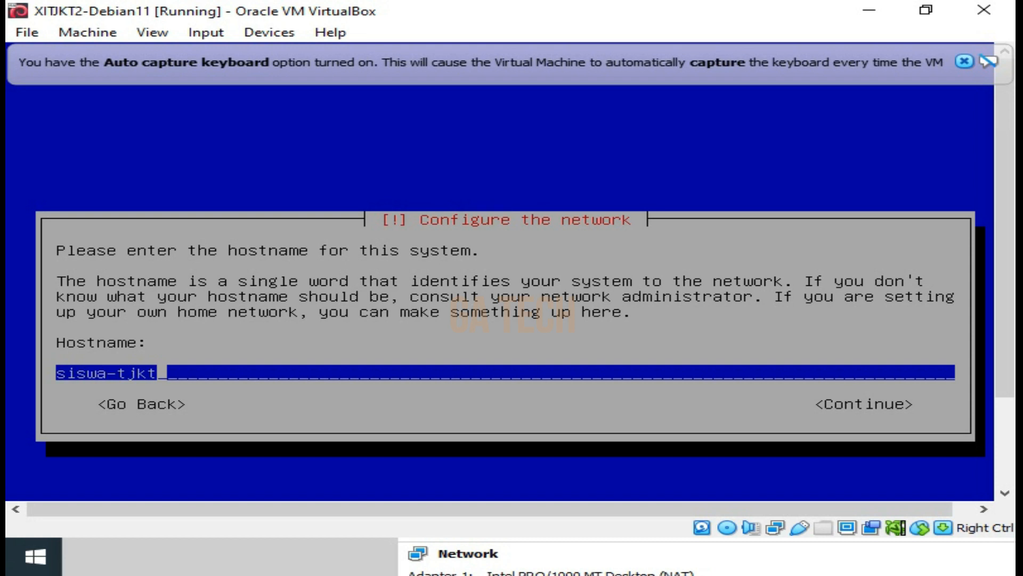
pyautogui.press('BackSpace')
pyautogui.press('BackSpace')
pyautogui.press('BackSpace')
pyautogui.press('BackSpace')
pyautogui.press('BackSpace')
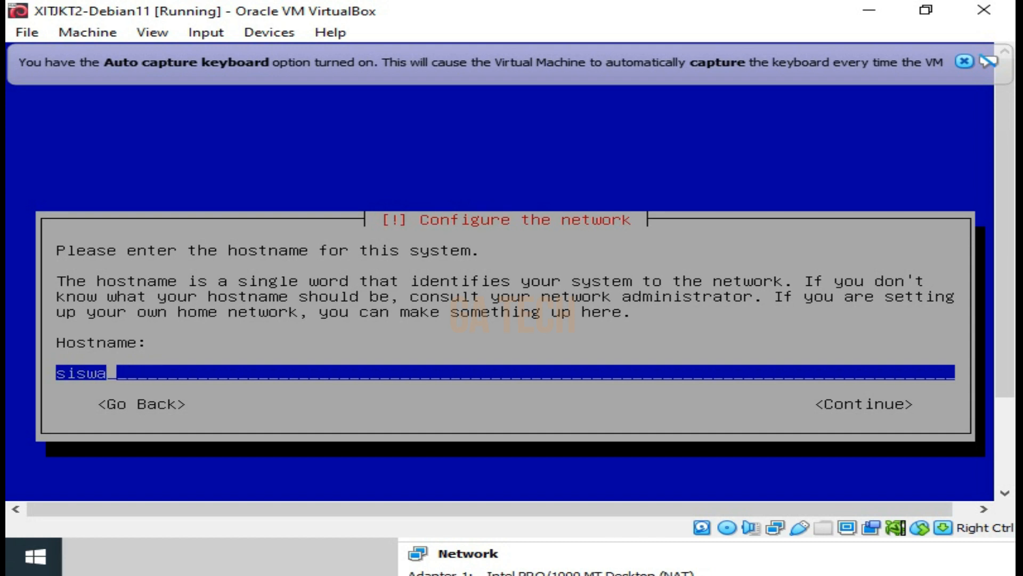
pyautogui.write('-ttjkt')
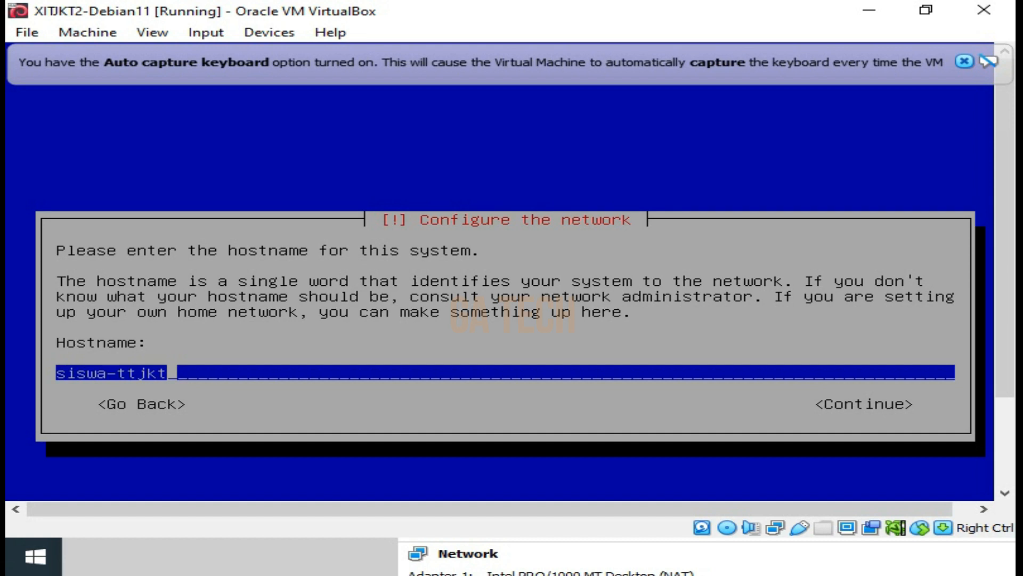
pyautogui.press('Tab')
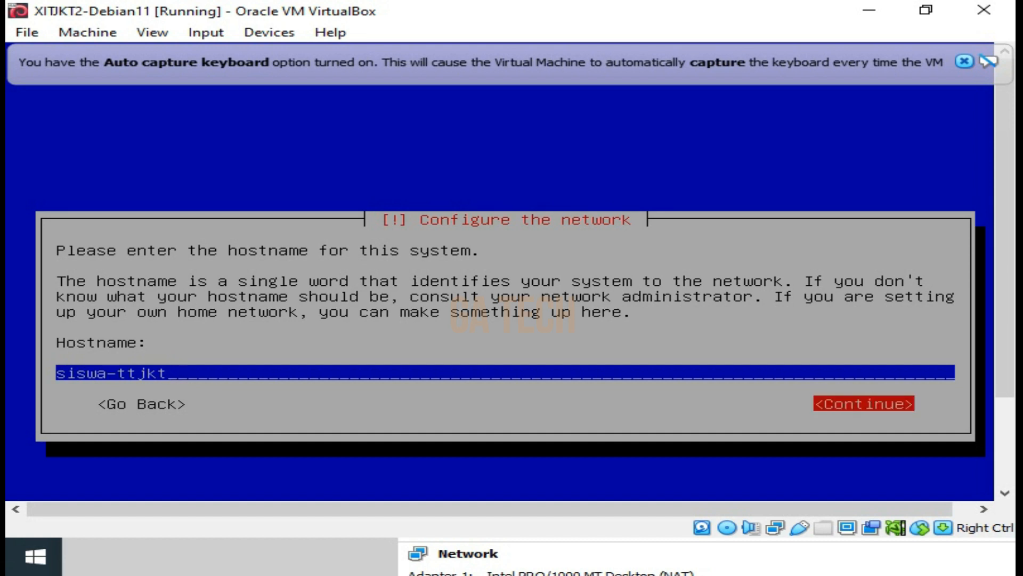
pyautogui.press('Return')
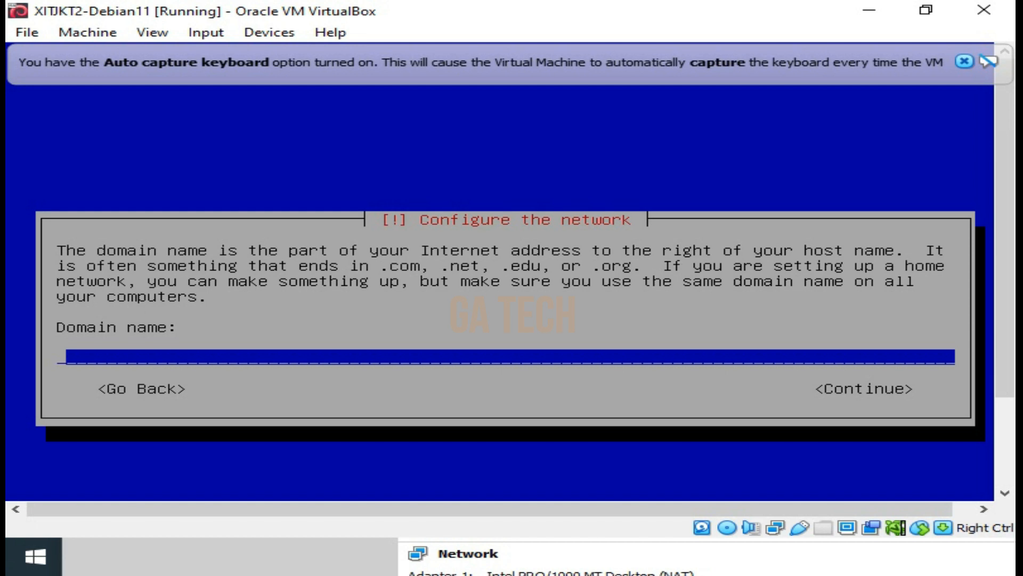
# Set the domain name to siswa-tjkt.sch.id and continue to the user and password setup
pyautogui.write('siswa-tj')
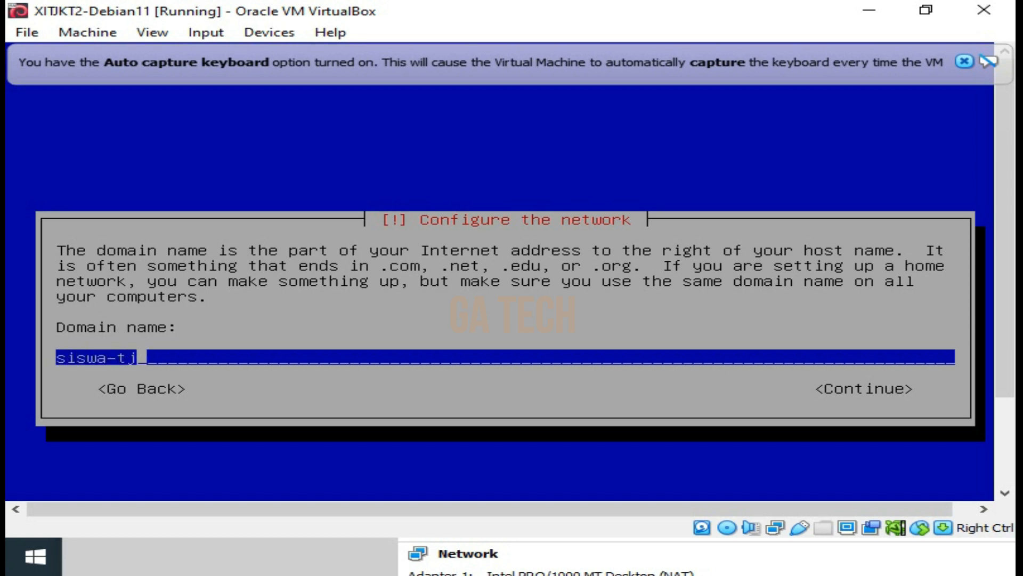
pyautogui.write('kt.sch.id')
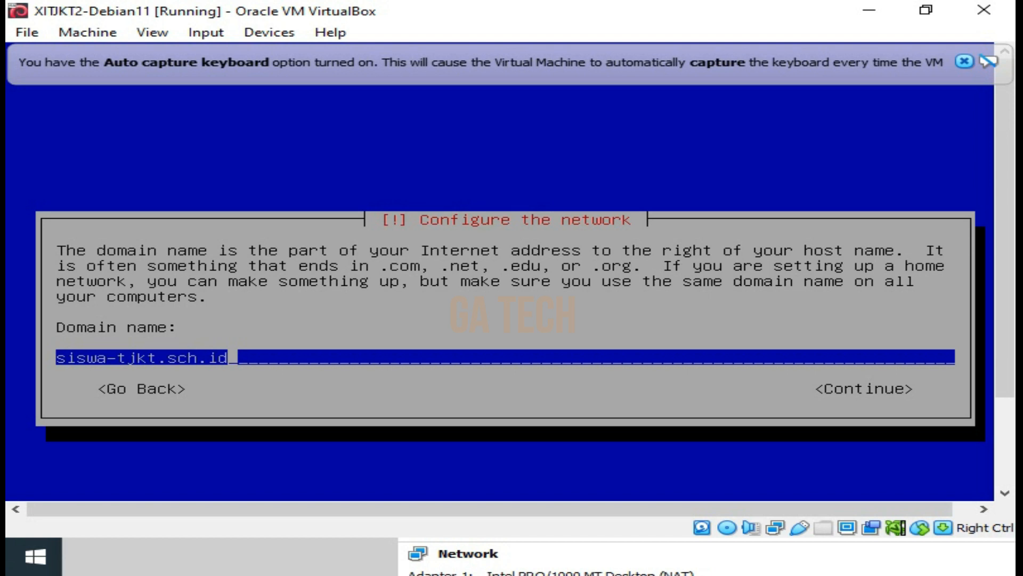
pyautogui.press('Tab')
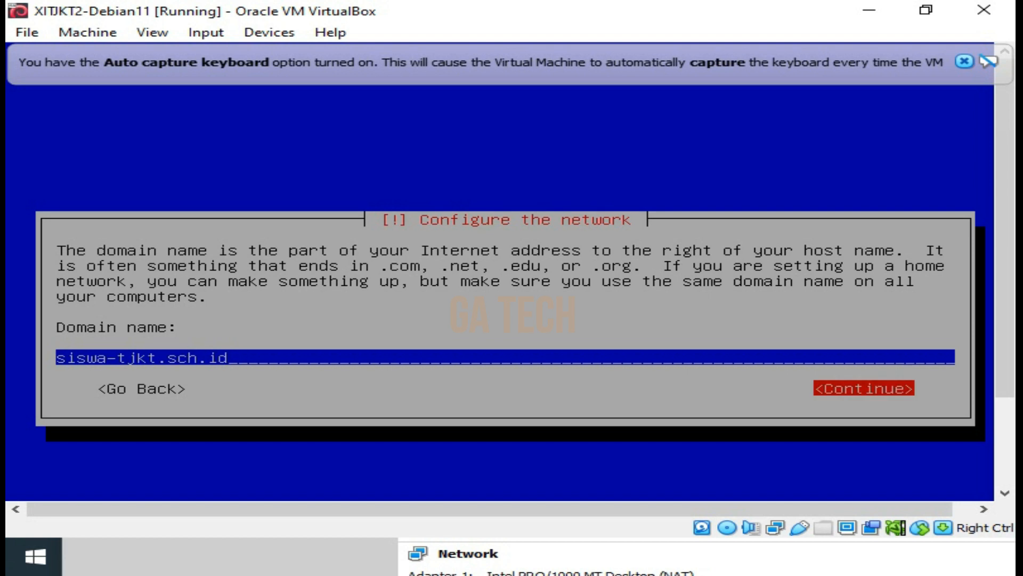
pyautogui.press('Return')
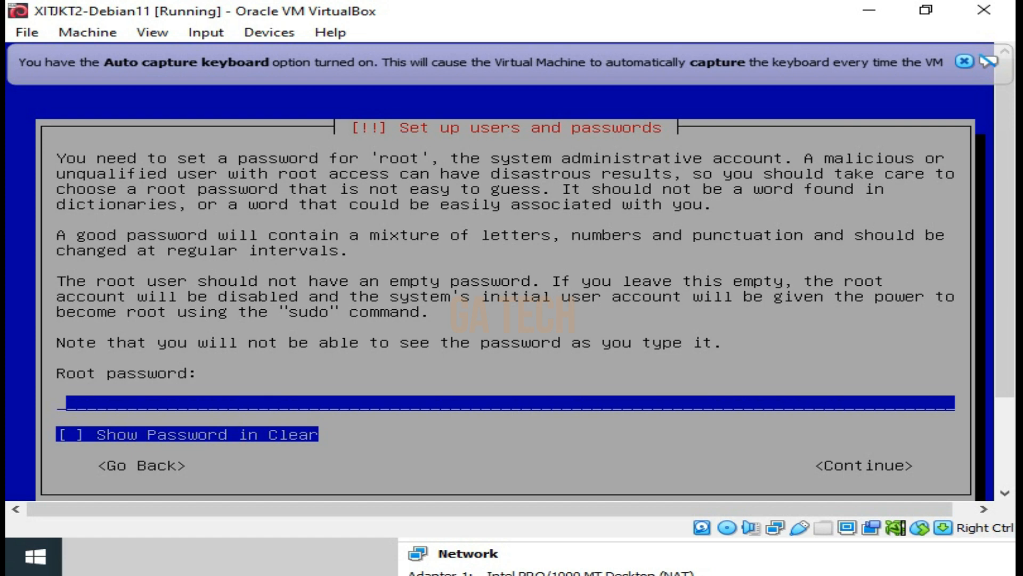
# Enter the root password and re-enter the same password to verify it
pyautogui.write('12345678')
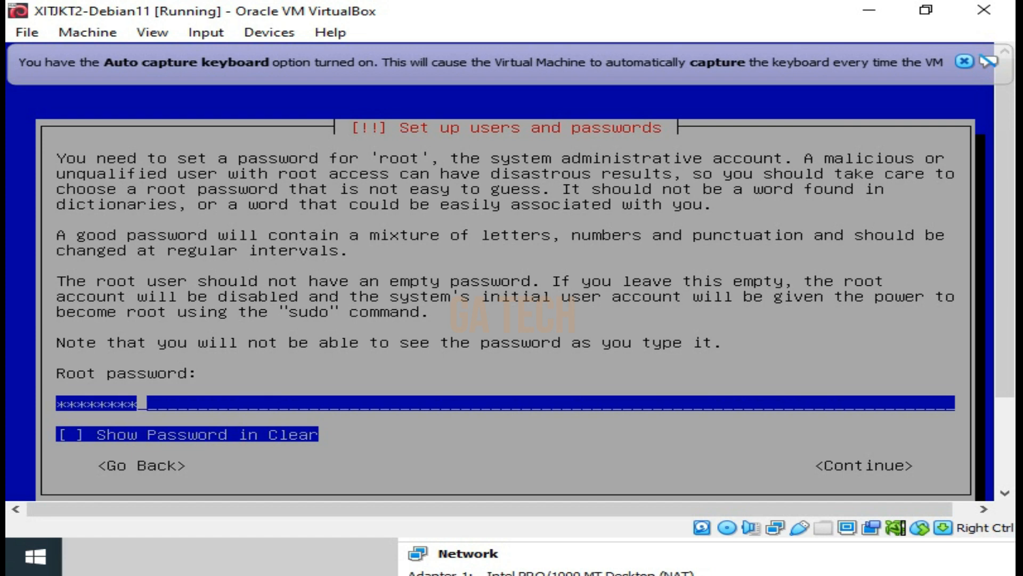
pyautogui.press('Return')
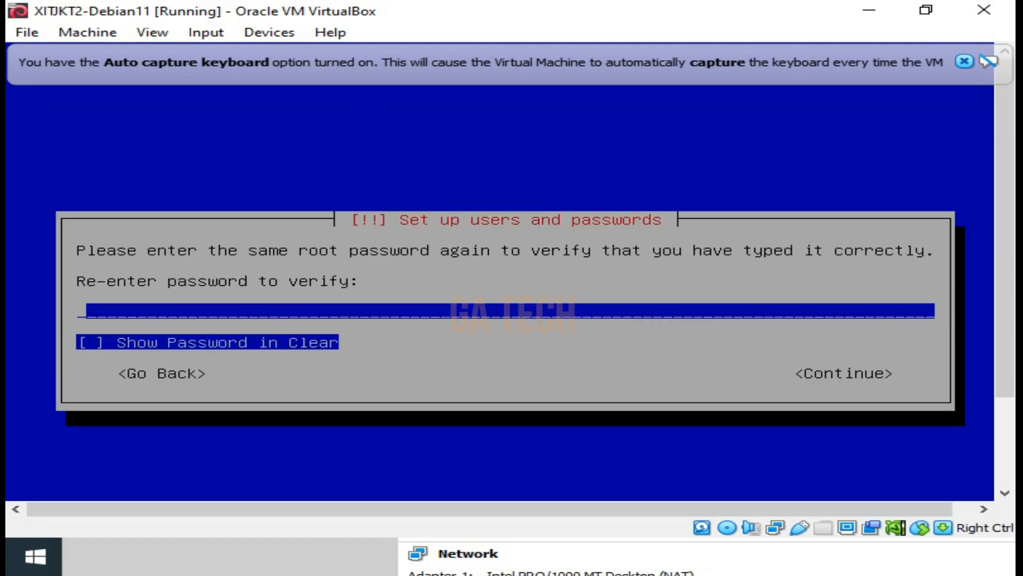
pyautogui.write('12345')
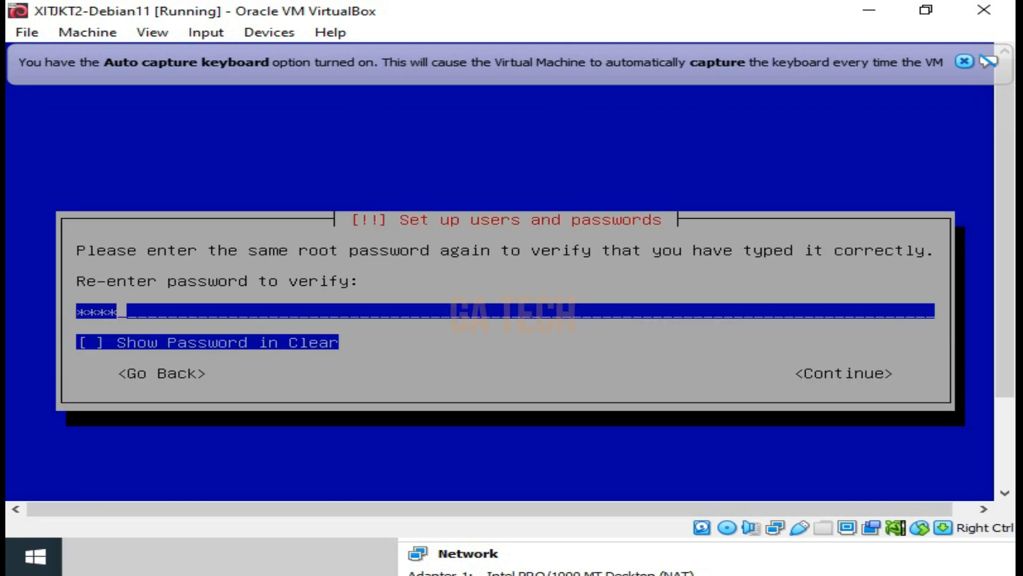
pyautogui.write('678')
pyautogui.press('Return')
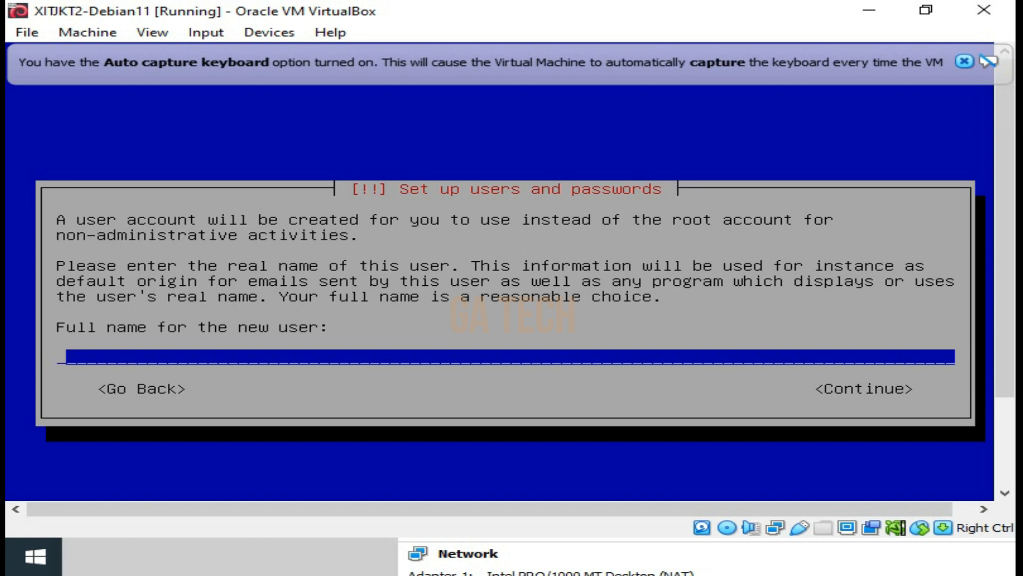
# Enter siswa-smk as the full name for the new user account and continue to the username
pyautogui.write('siswa=smnk')
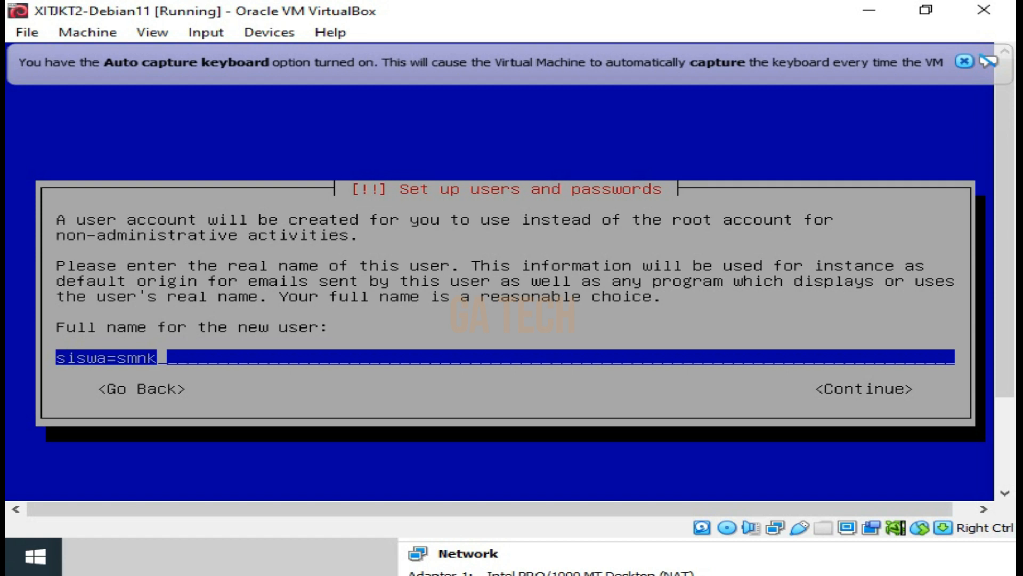
pyautogui.press('BackSpace')
pyautogui.press('BackSpace')
pyautogui.press('BackSpace')
pyautogui.press('BackSpace')
pyautogui.press('BackSpace')
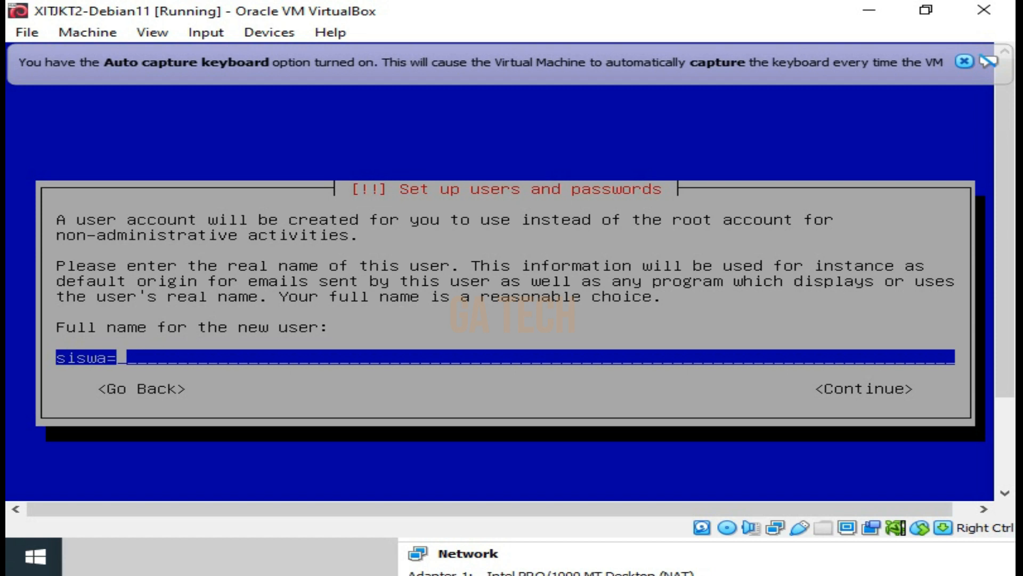
pyautogui.write('-smk')
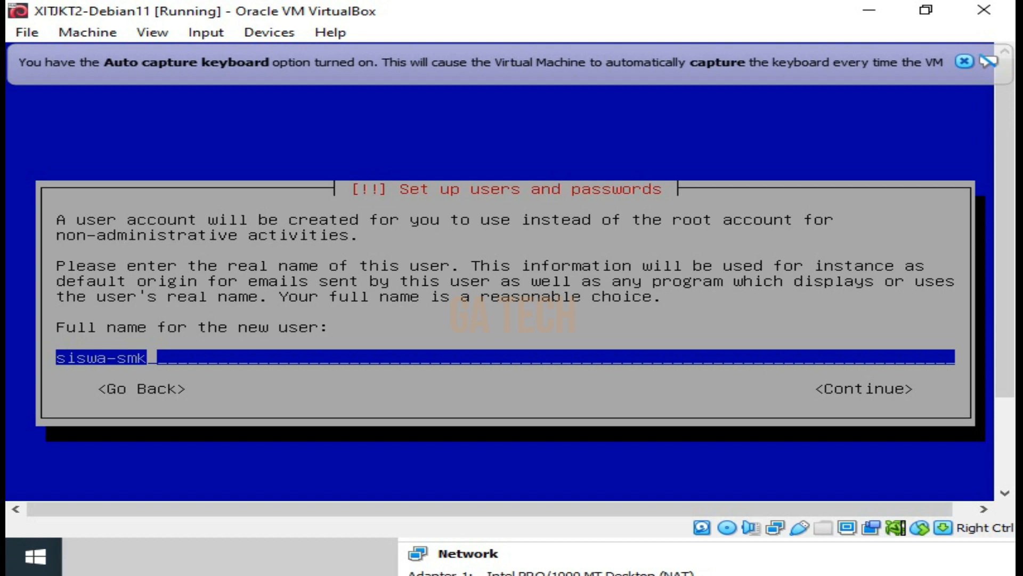
pyautogui.press('Tab')
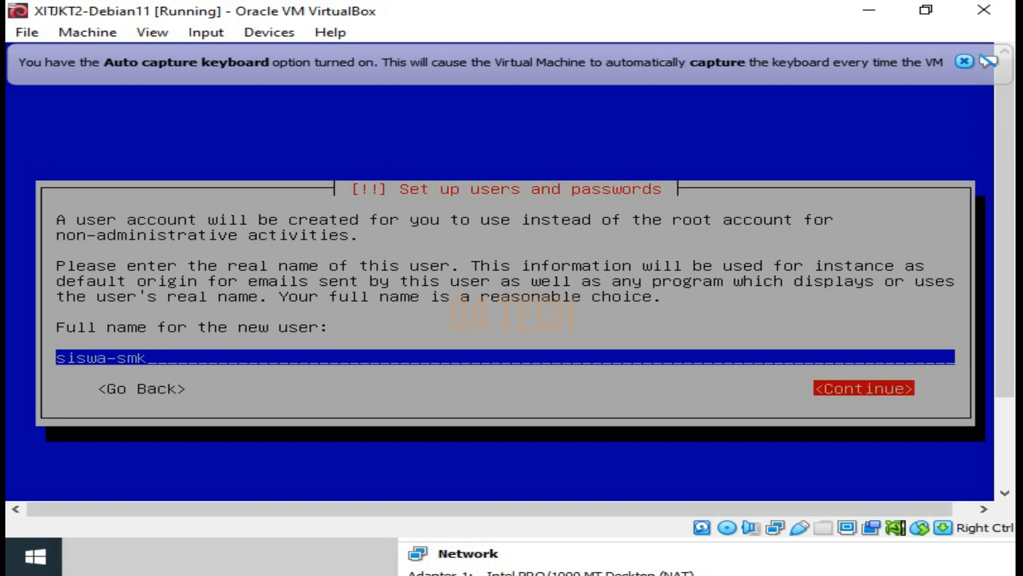
pyautogui.press('Return')
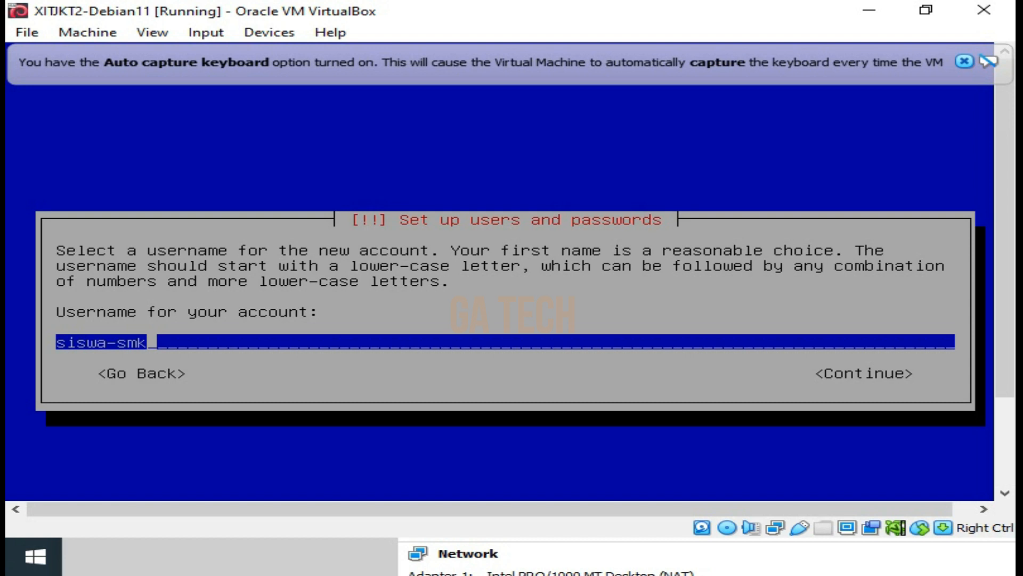
# Accept siswa-smk as the account username, and enter the new user's password twice to verify it
pyautogui.press('Tab')
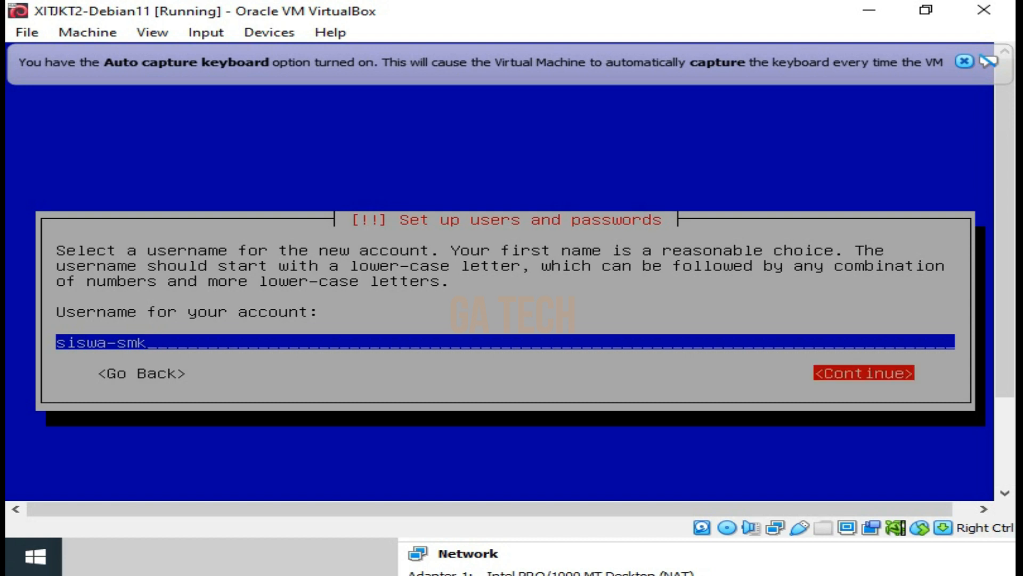
pyautogui.press('Return')
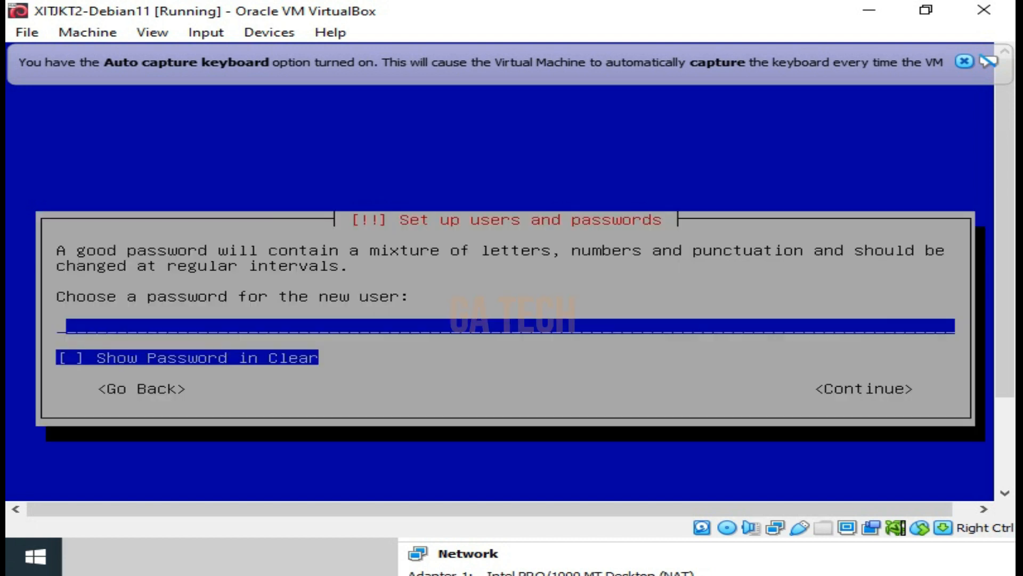
pyautogui.write('*******')
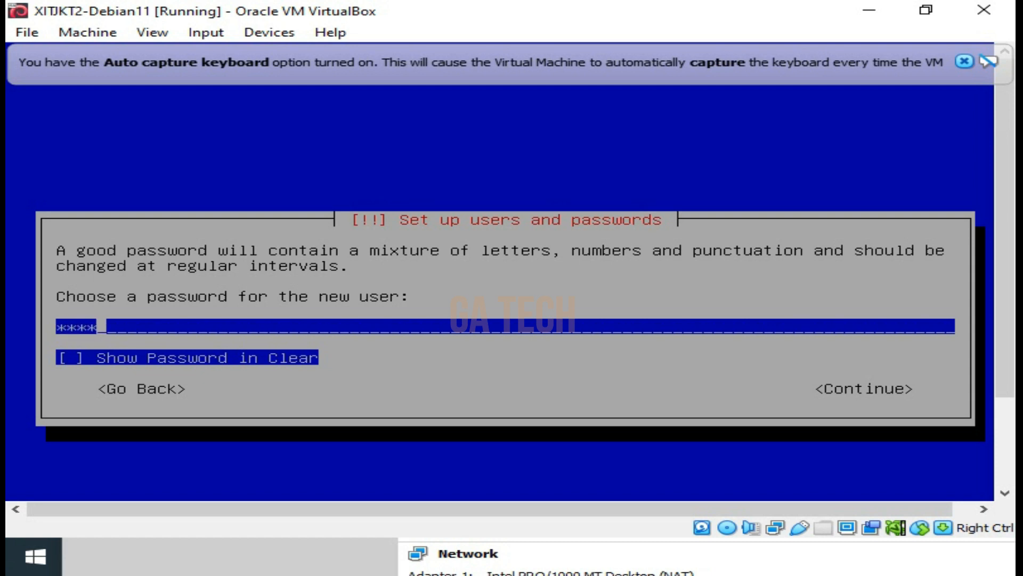
pyautogui.write('*')
pyautogui.press('Return')
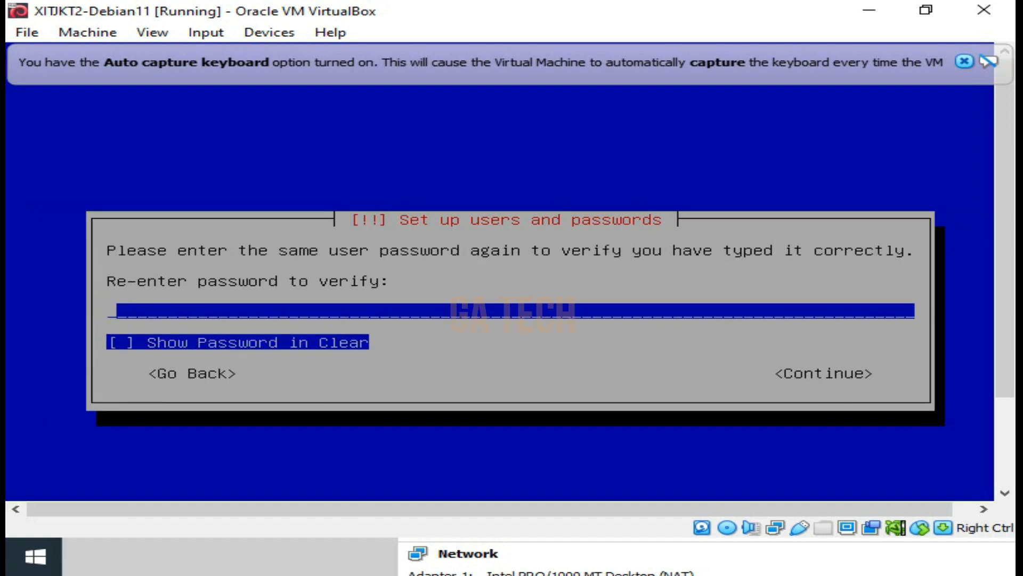
pyautogui.write('*****')
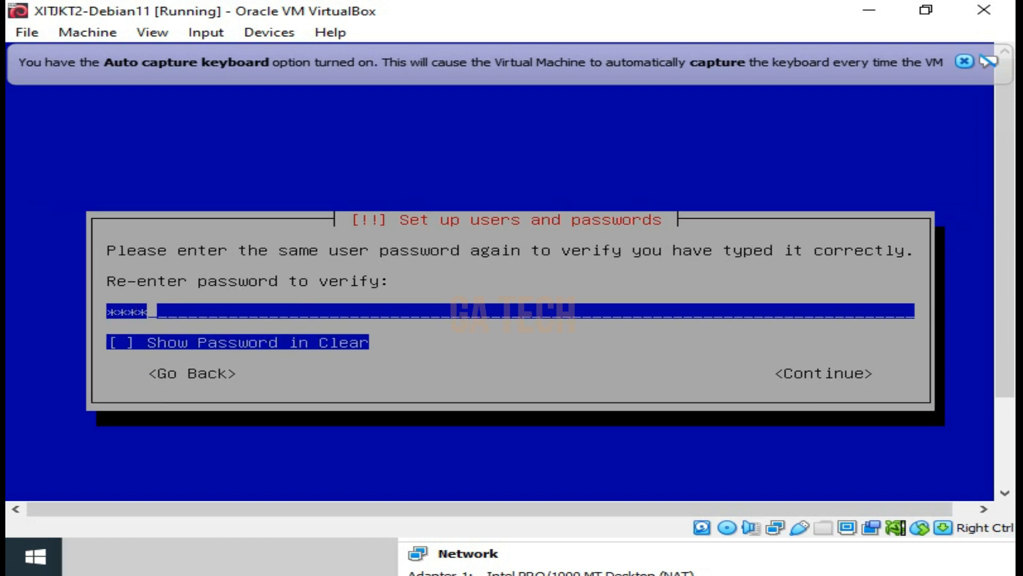
pyautogui.write('***')
pyautogui.press('Return')
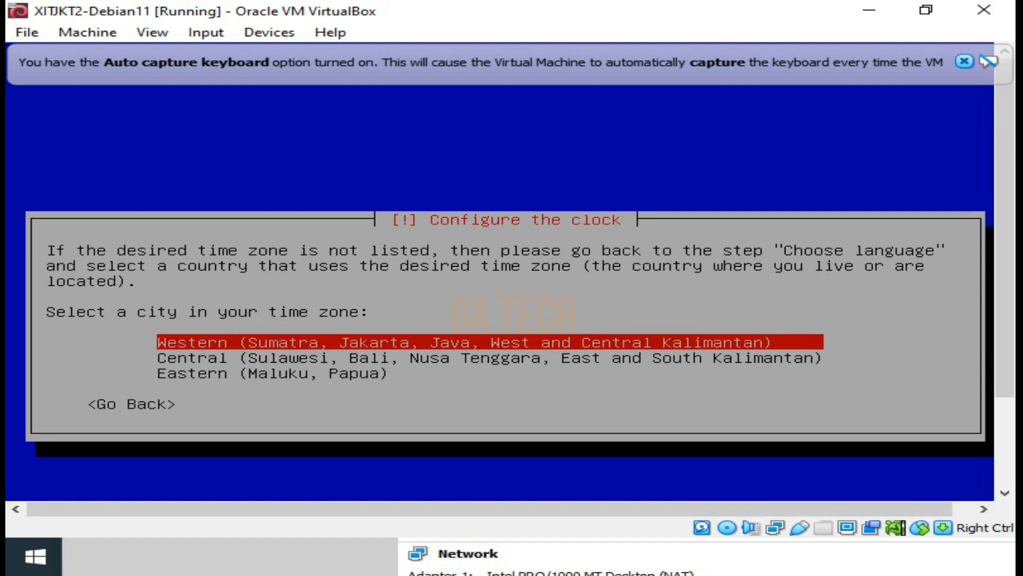
# Set the clock's time zone to Western (Sumatra, Jakarta, Java, West and Central Kalimantan)
pyautogui.press('Down')
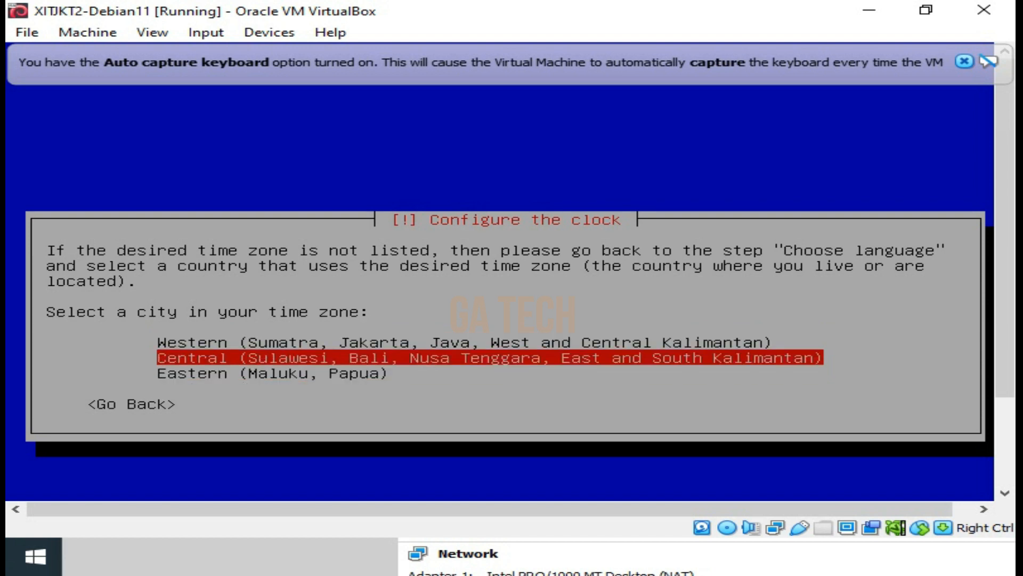
pyautogui.press('Up')
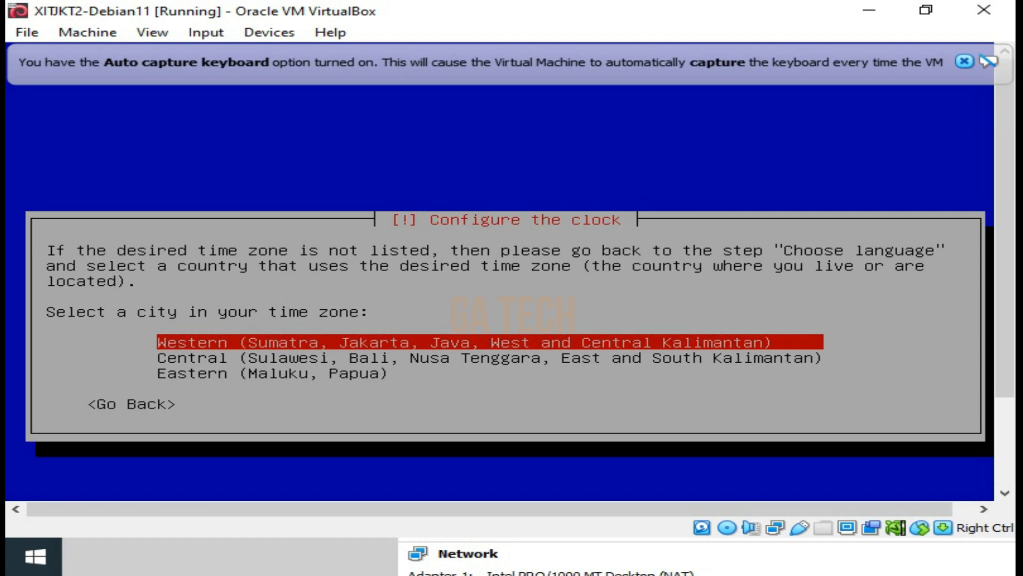
pyautogui.press('Down')
pyautogui.press('Down')
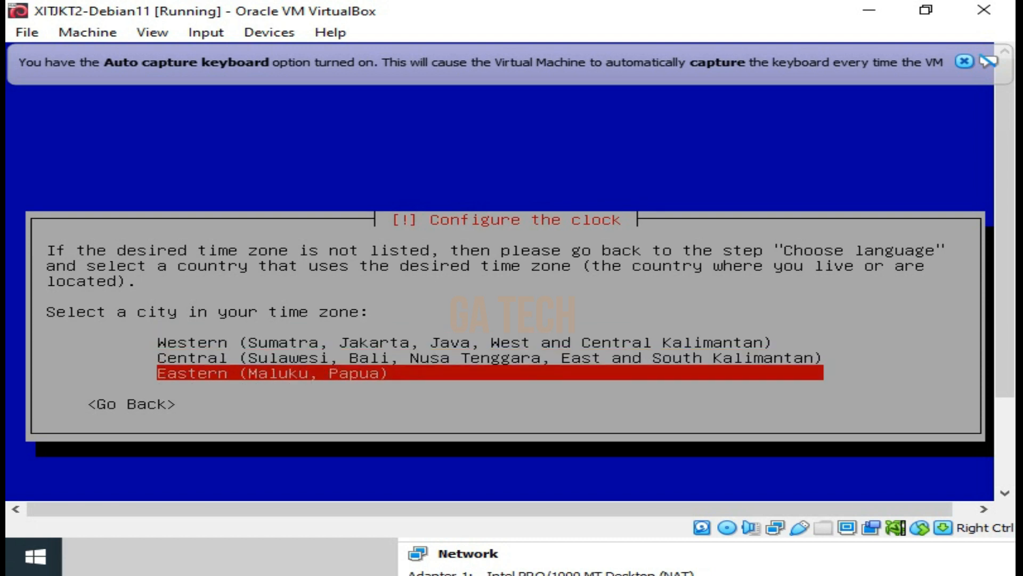
pyautogui.press('Up')
pyautogui.press('Up')
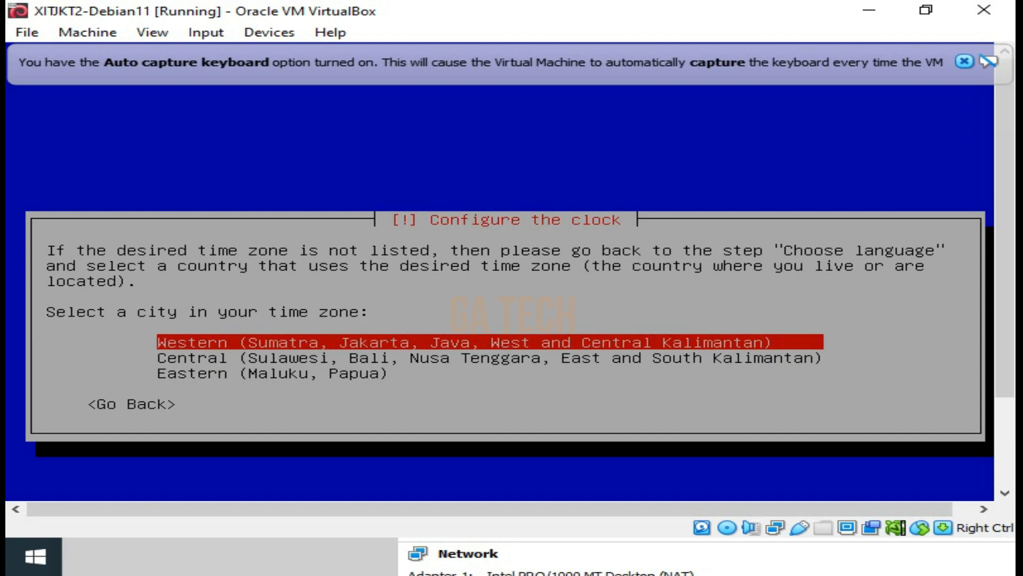
pyautogui.press('Return')
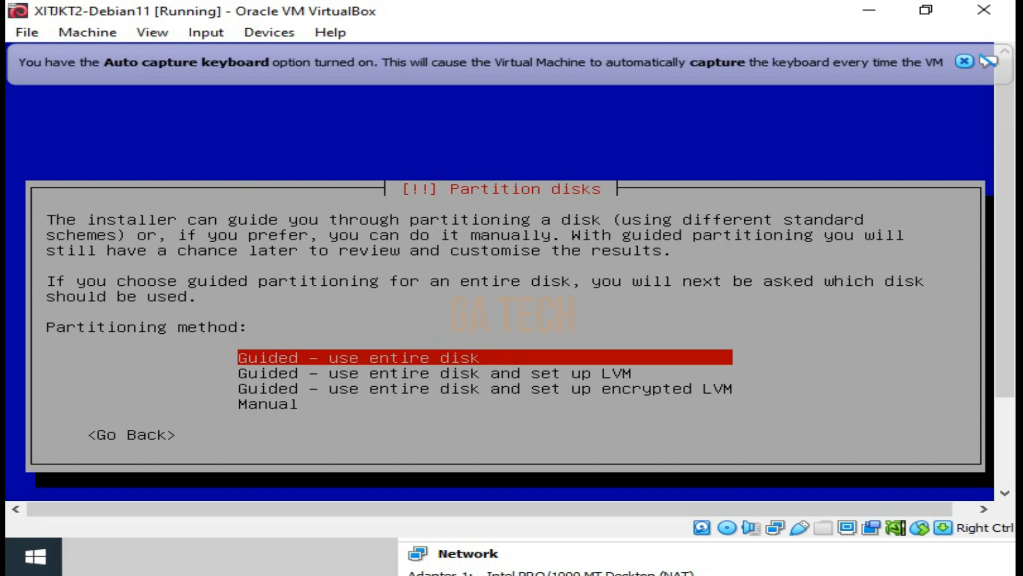
# Choose Manual as the disk partitioning method
pyautogui.press('Down')
pyautogui.press('Down')
pyautogui.press('Down')
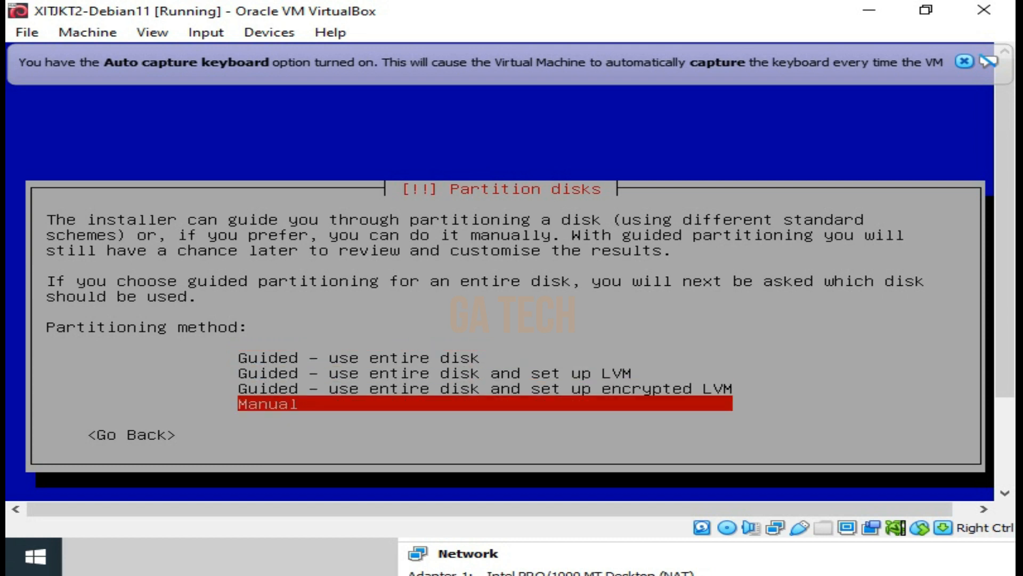
pyautogui.press('Return')
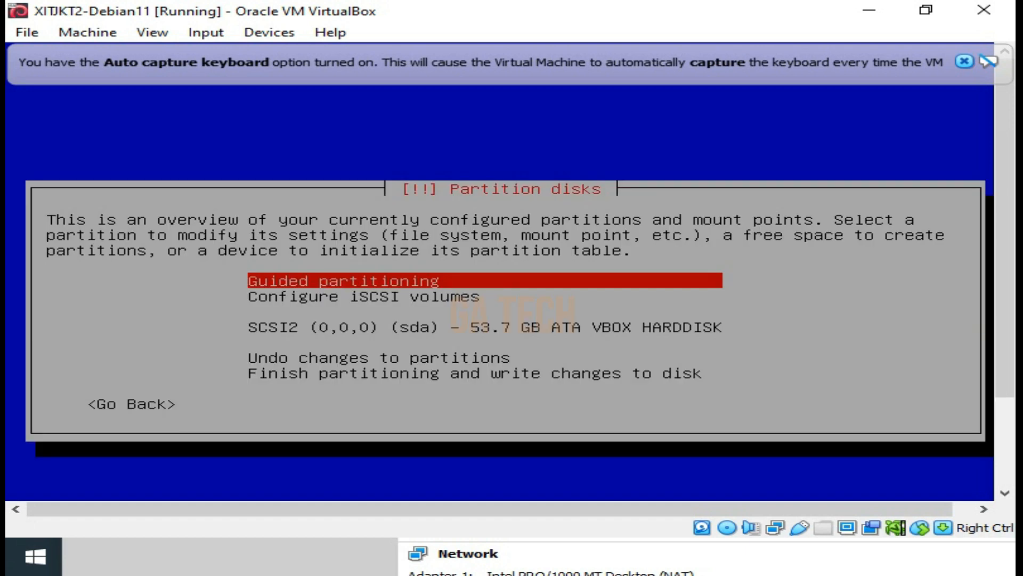
# Create a new empty partition table on the SCSI2 (sda) VBOX hard disk
pyautogui.press('Down')
pyautogui.press('Down')
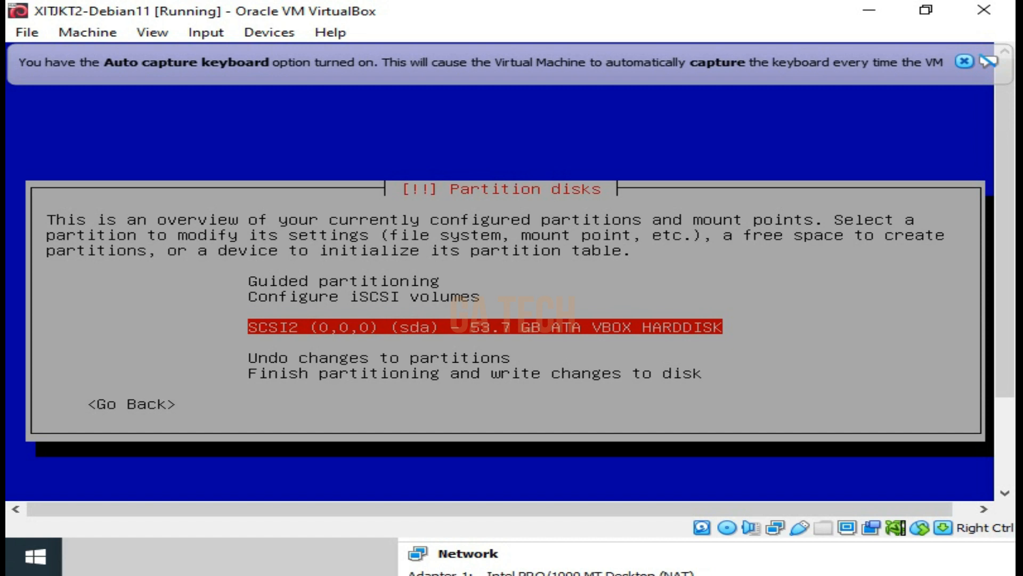
pyautogui.press('Return')
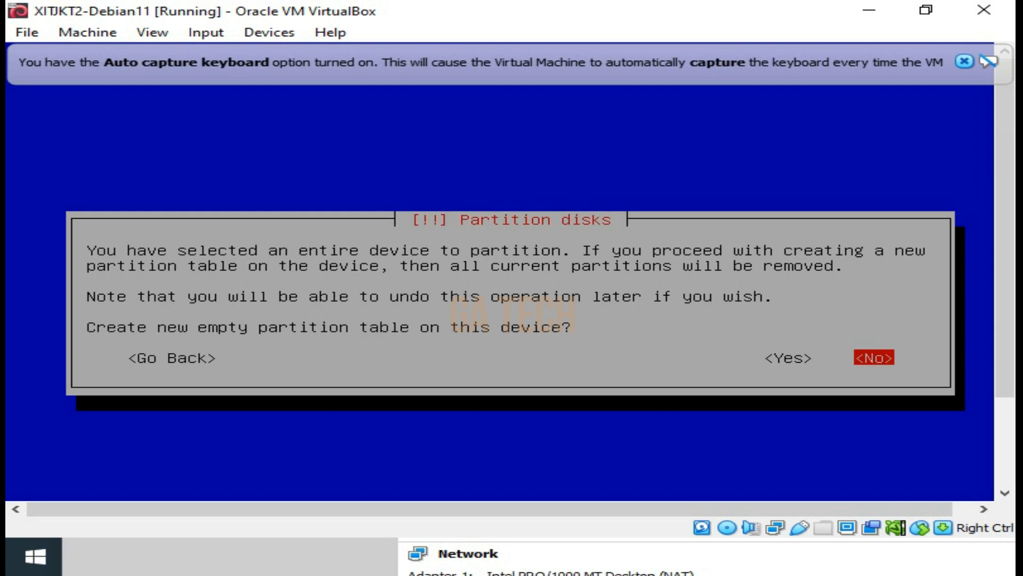
pyautogui.press('Left')
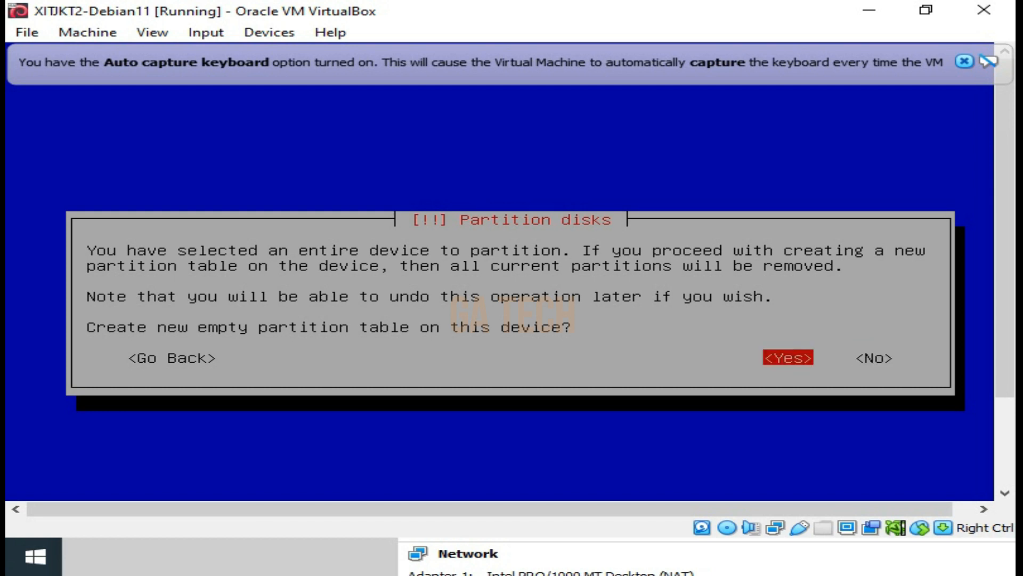
pyautogui.press('Return')
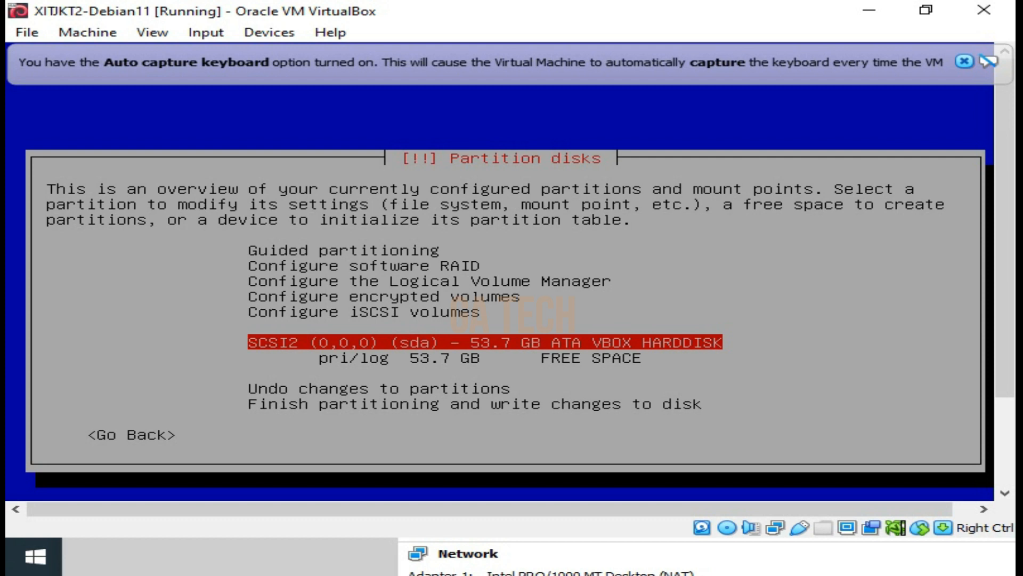
# Start creating a new partition in the free space of the sda disk
pyautogui.press('Down')
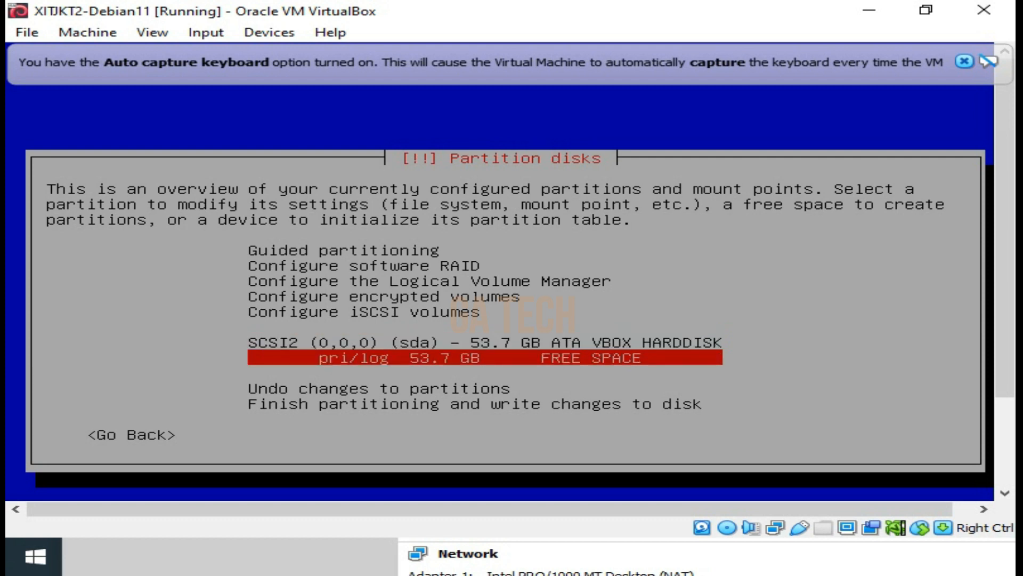
pyautogui.press('Up')
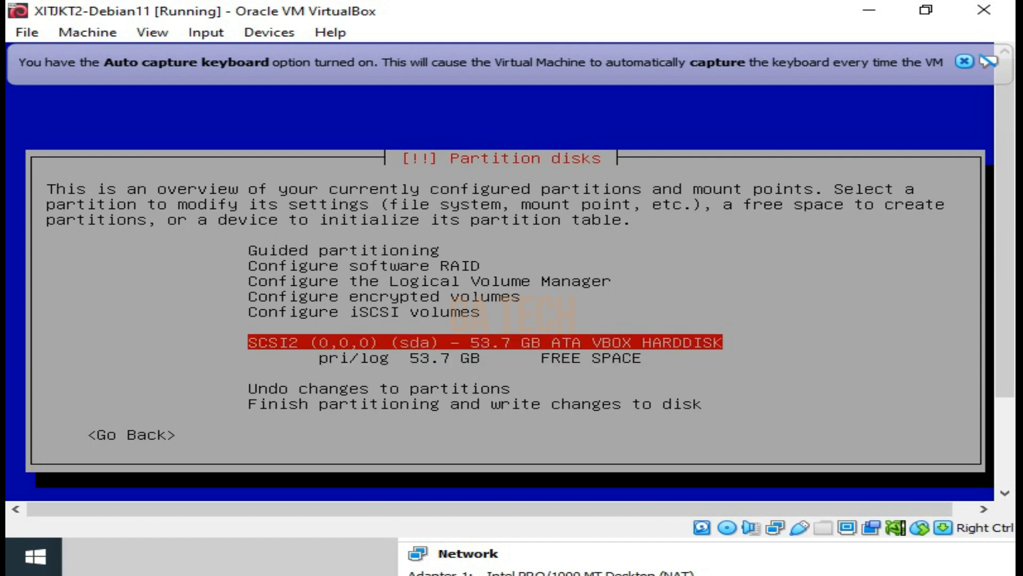
pyautogui.press('Down')
pyautogui.press('Up')
pyautogui.press('Down')
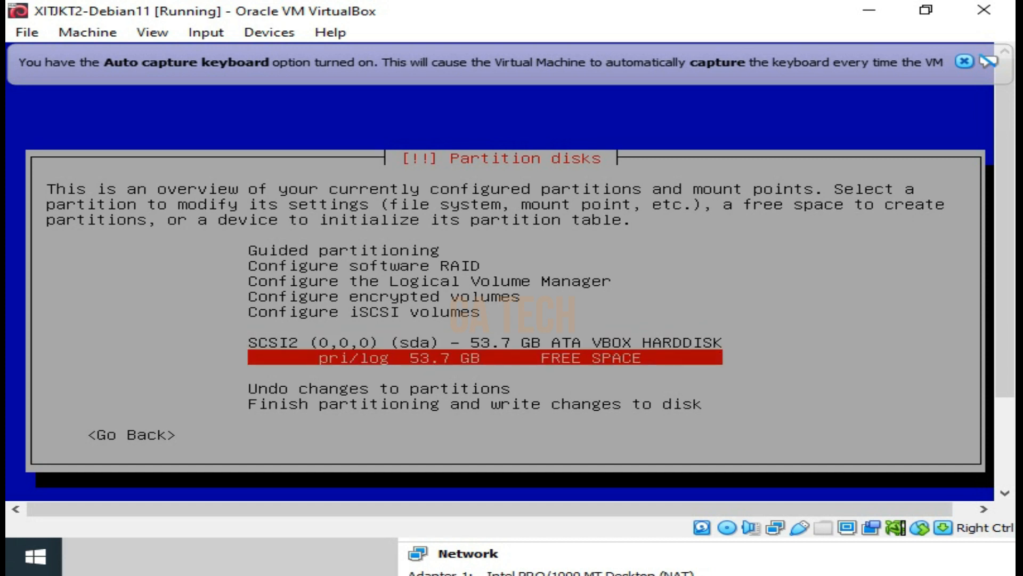
pyautogui.press('Return')
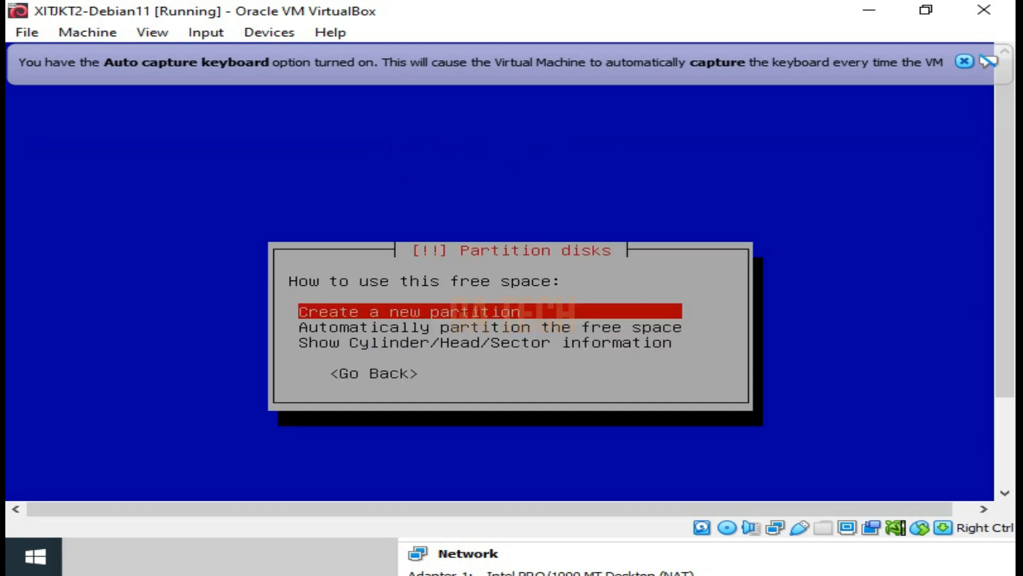
pyautogui.press('Return')
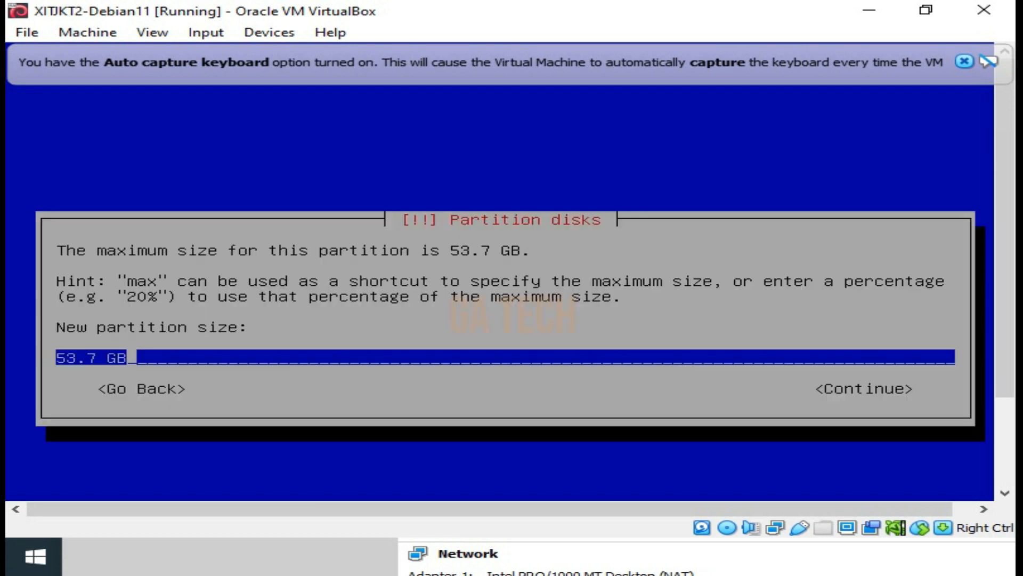
# Set the new partition's size to 4 GB and continue to the partition type
pyautogui.press('Left')
pyautogui.press('Left')
pyautogui.press('Left')
pyautogui.press('BackSpace')
pyautogui.press('BackSpace')
pyautogui.press('BackSpace')
pyautogui.press('BackSpace')
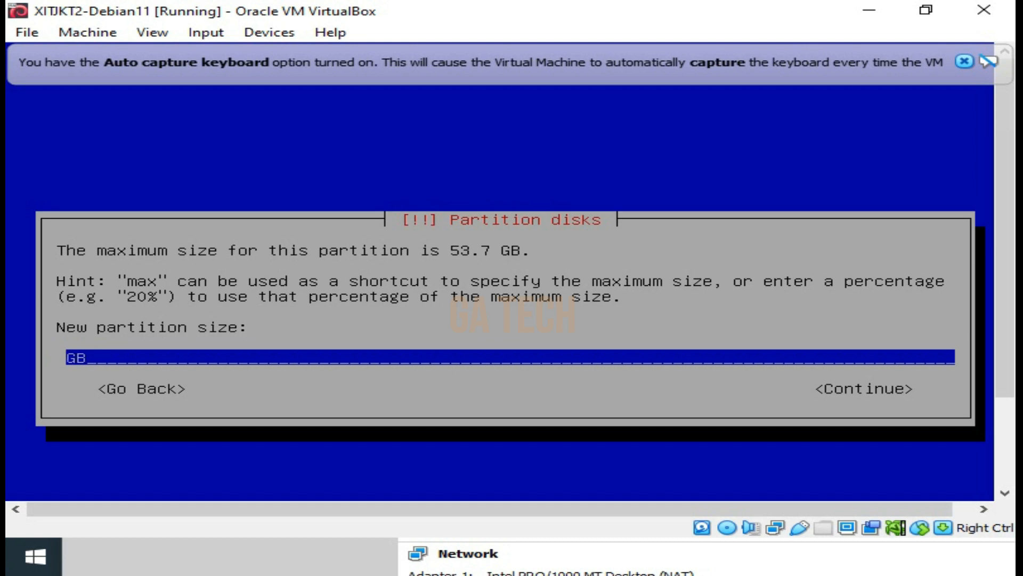
pyautogui.write('4')
pyautogui.press('Right')
pyautogui.press('Right')
pyautogui.press('Right')
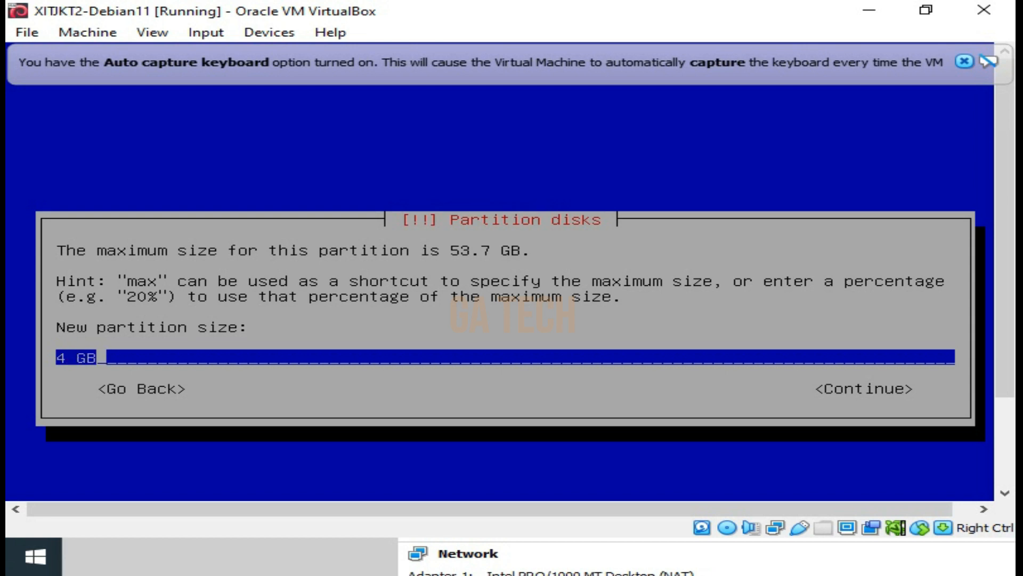
pyautogui.press('Tab')
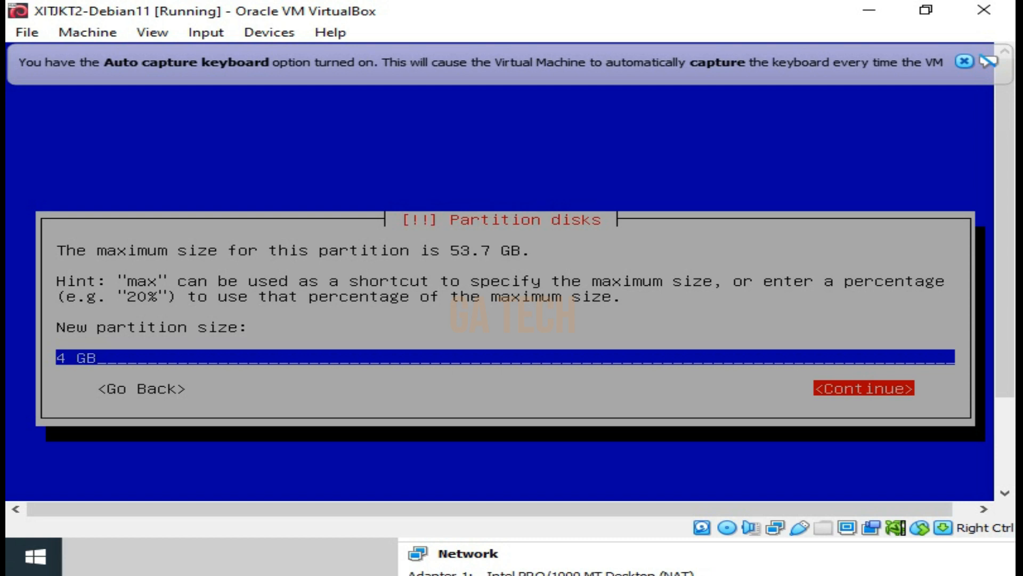
pyautogui.press('Return')
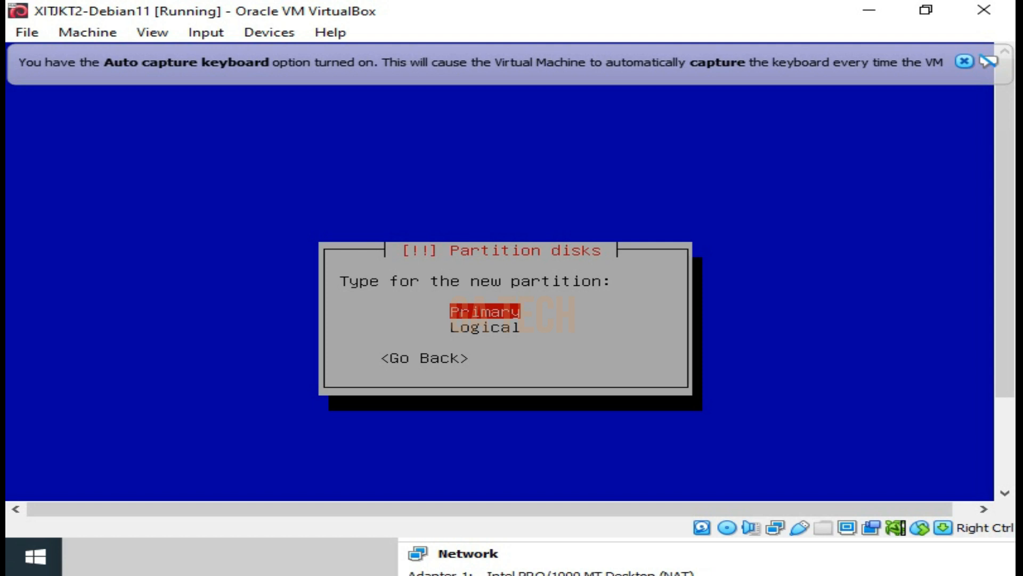
# Make the new partition Primary and place it at the End of the available space
pyautogui.press('Return')
pyautogui.press('Down')
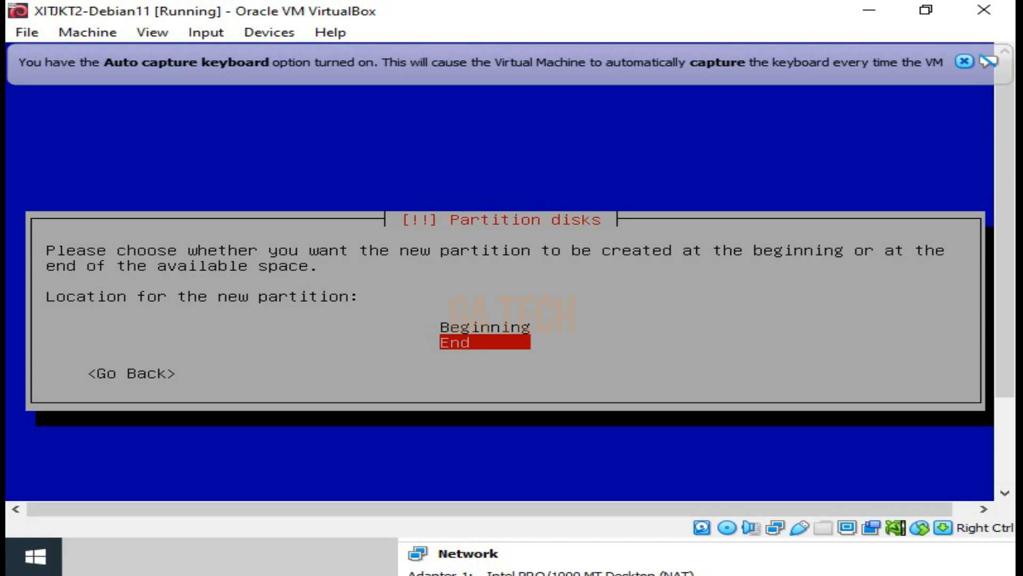
pyautogui.press('Return')
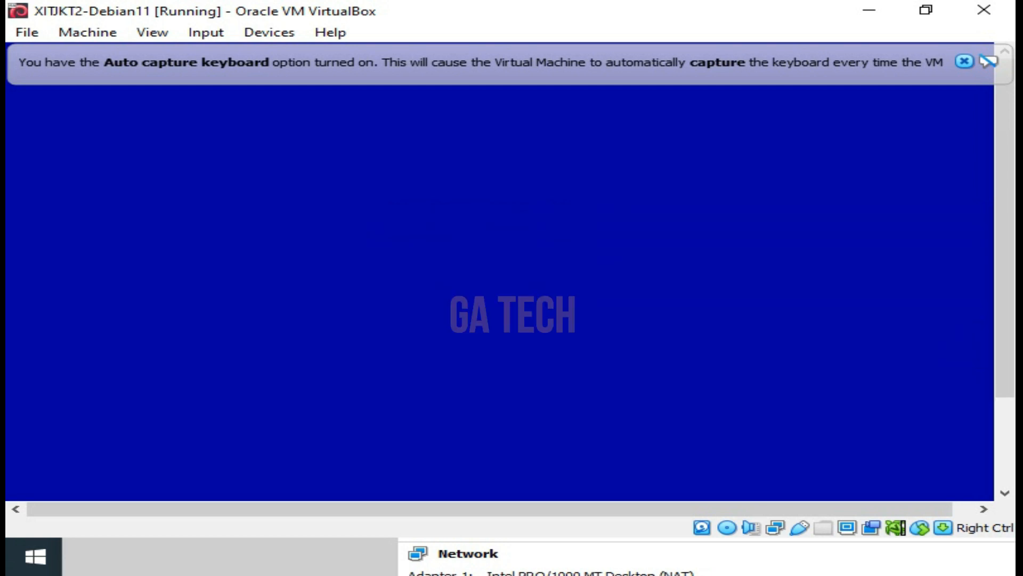
# Change the use of partition #1 to swap area
pyautogui.press('Down')
pyautogui.press('Up')
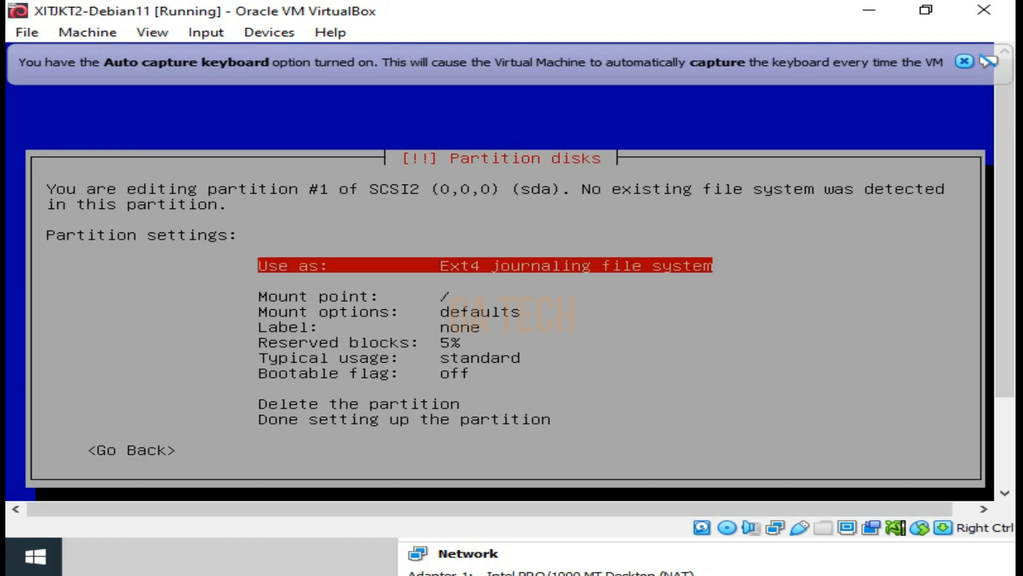
pyautogui.press('Return')
pyautogui.press('Down')
pyautogui.press('Down')
pyautogui.press('Down')
pyautogui.press('Down')
pyautogui.press('Down')
pyautogui.press('Down')
pyautogui.press('Down')
pyautogui.press('Down')
pyautogui.press('Down')
pyautogui.press('Down')
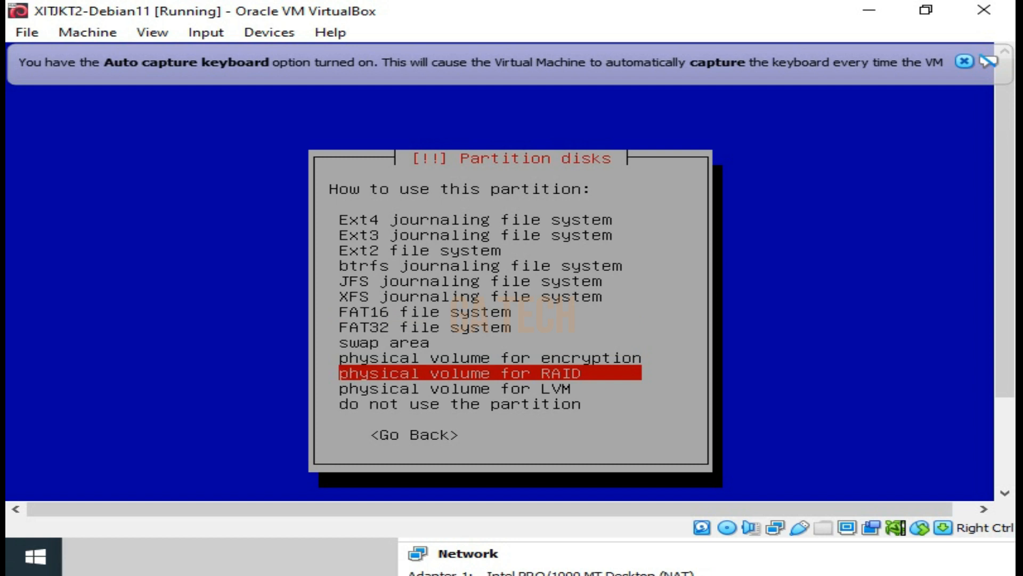
pyautogui.press('Up')
pyautogui.press('Up')
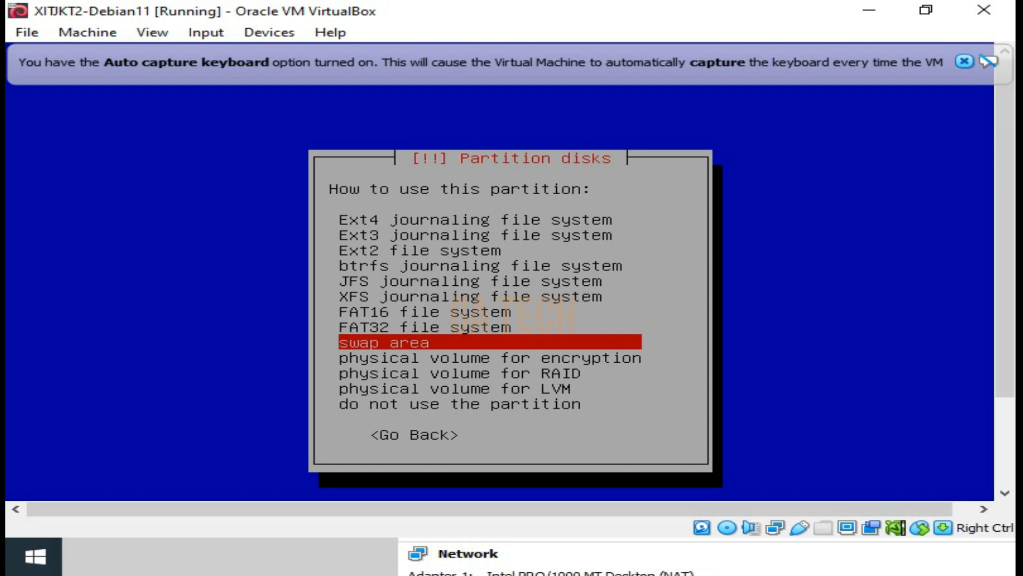
pyautogui.press('Return')
# Finish setting up the swap partition and return to the partition overview
pyautogui.press('Down')
pyautogui.press('Down')
pyautogui.press('Down')
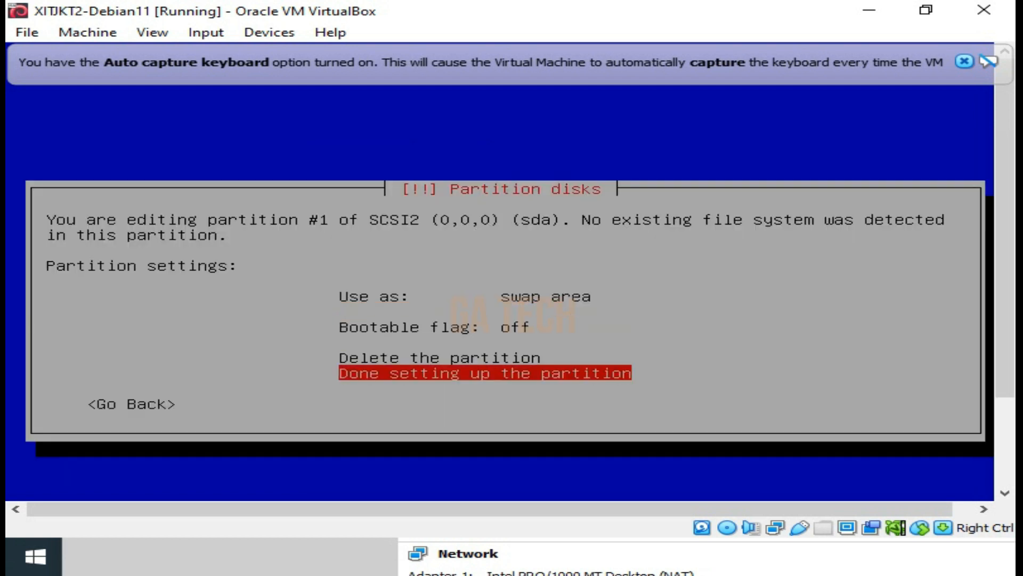
pyautogui.press('Return')
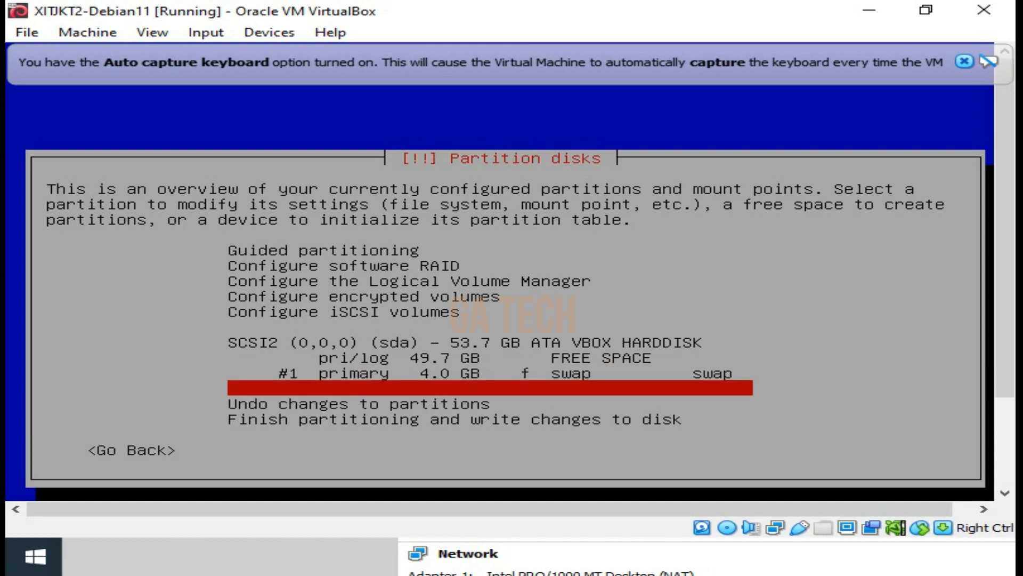
# Review the swap partition's settings and return to the partition overview
pyautogui.press('Return')
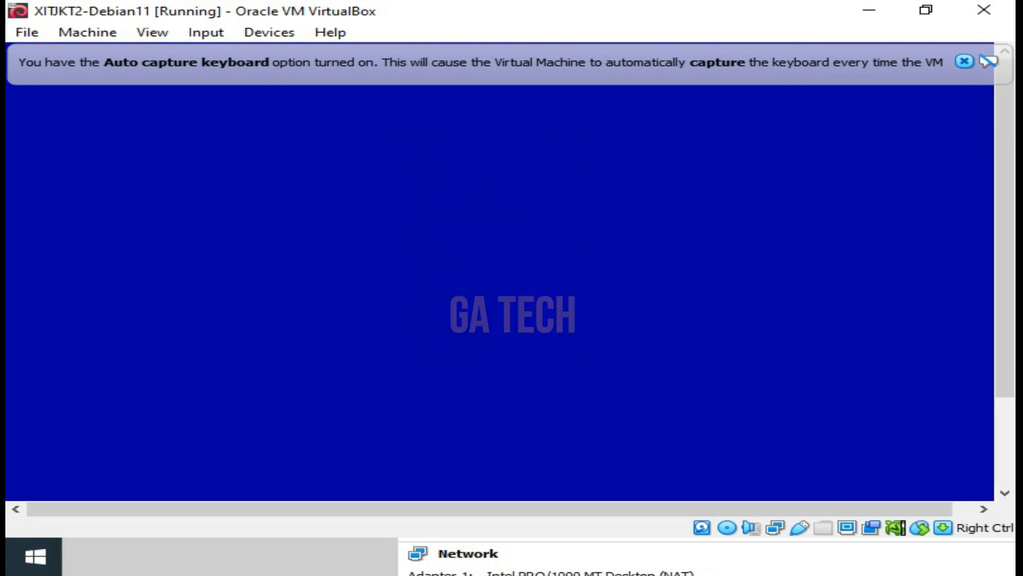
pyautogui.press('Up')
pyautogui.press('Down')
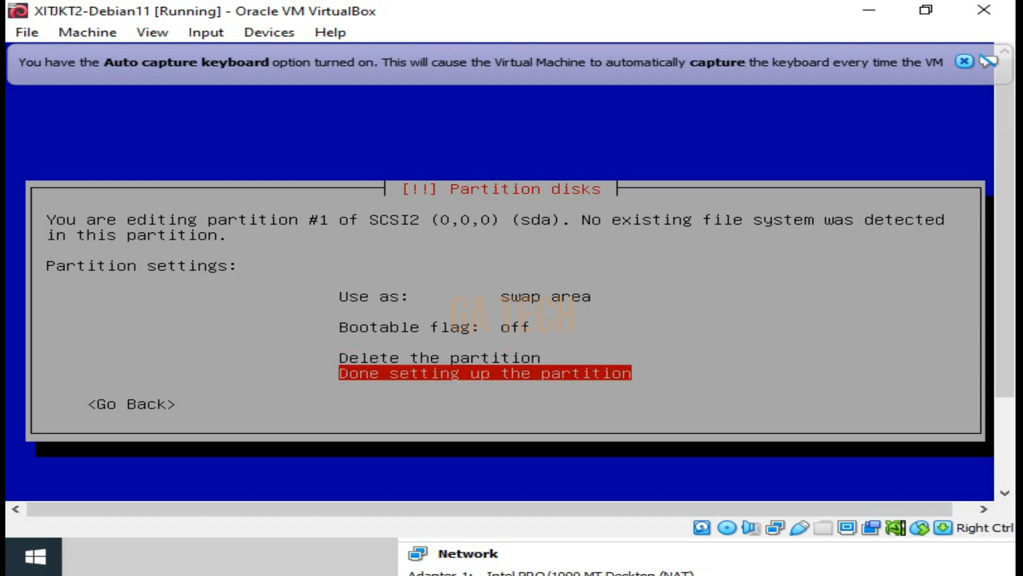
pyautogui.press('Return')
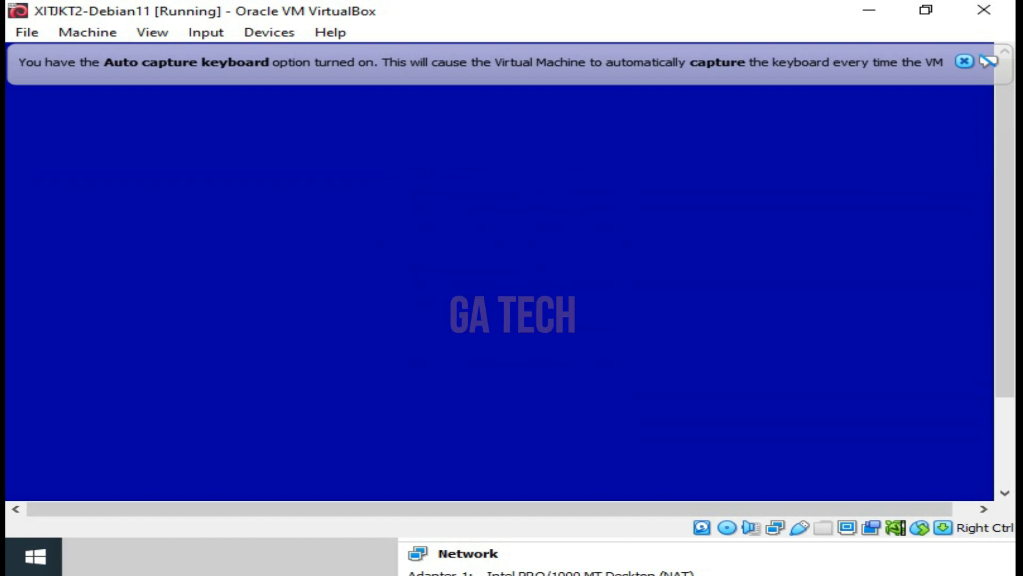
pyautogui.press('Up')
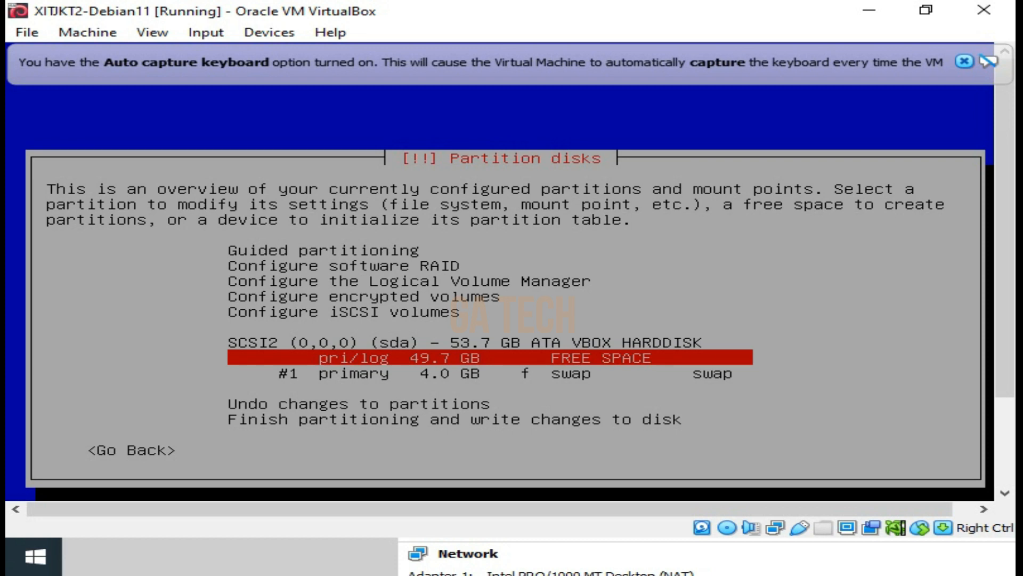
pyautogui.press('Up')
pyautogui.press('Down')
pyautogui.press('Up')
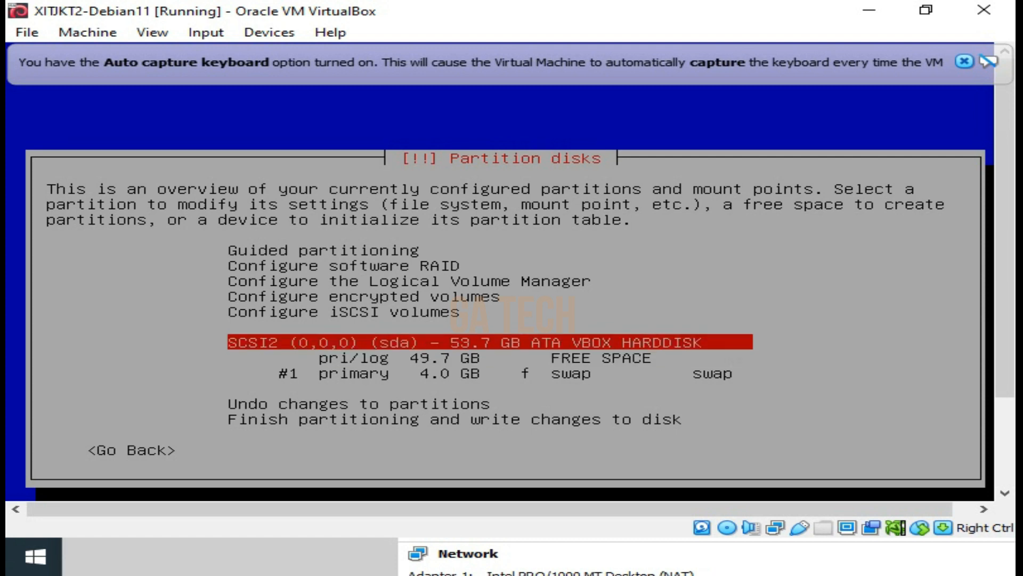
pyautogui.press('Down')
pyautogui.press('Down')
pyautogui.press('Up')
pyautogui.press('Down')
pyautogui.press('Up')
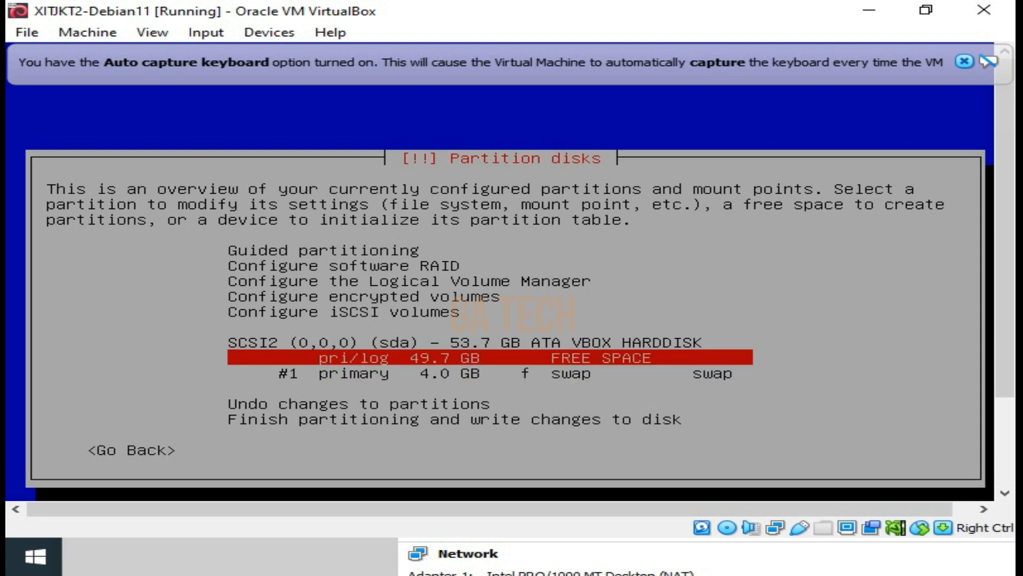
pyautogui.press('Down')
pyautogui.press('Up')
pyautogui.press('Down')
pyautogui.press('Up')
pyautogui.press('Down')
pyautogui.press('Up')
pyautogui.press('Down')
pyautogui.press('Up')
pyautogui.press('Down')
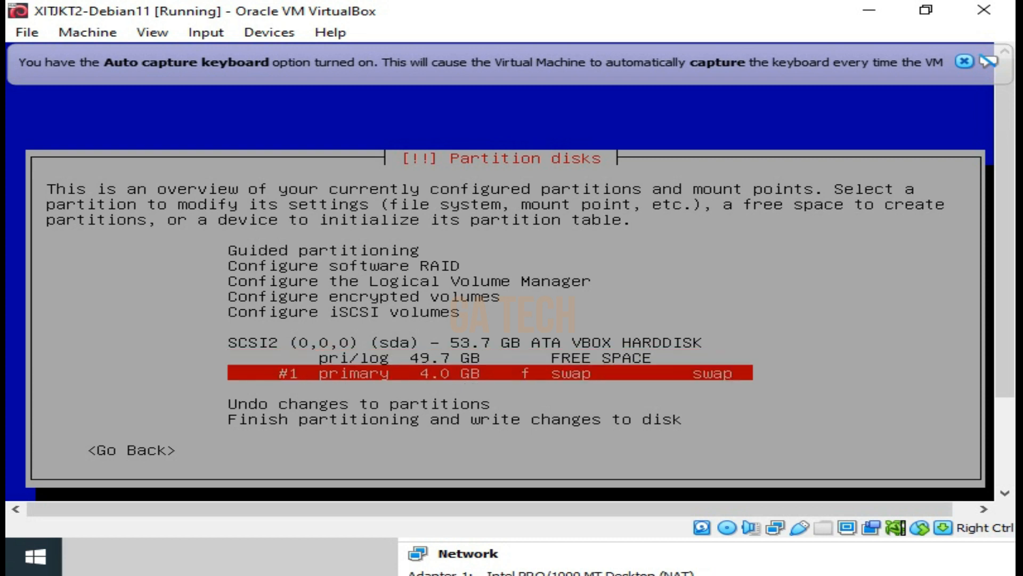
# Create a new partition in the 49.7 GB free space and set its size to 20 GB
pyautogui.press('Up')
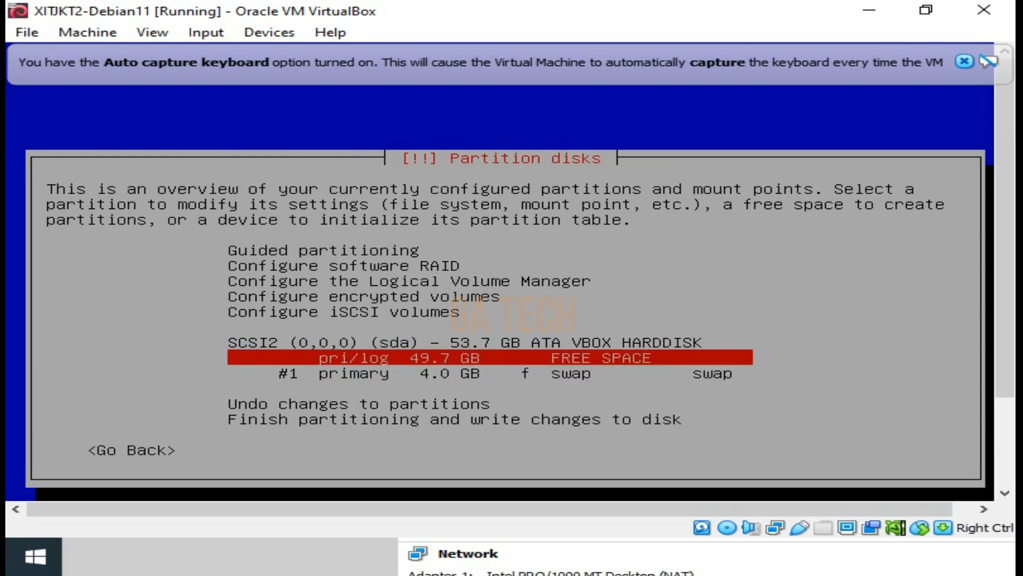
pyautogui.press('Down')
pyautogui.press('Up')
pyautogui.press('Return')
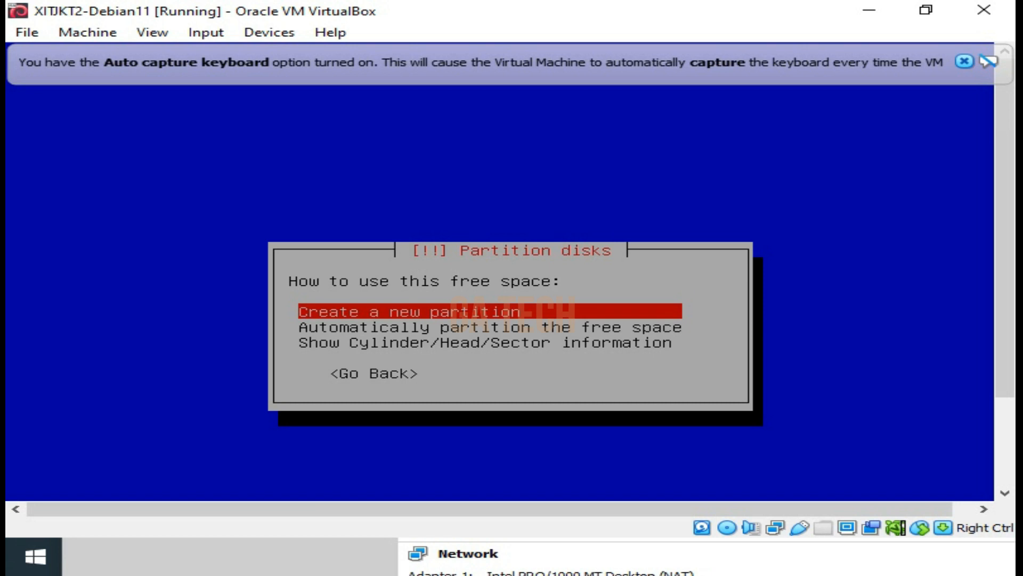
pyautogui.press('Return')
pyautogui.press('Left')
pyautogui.press('Left')
pyautogui.press('Left')
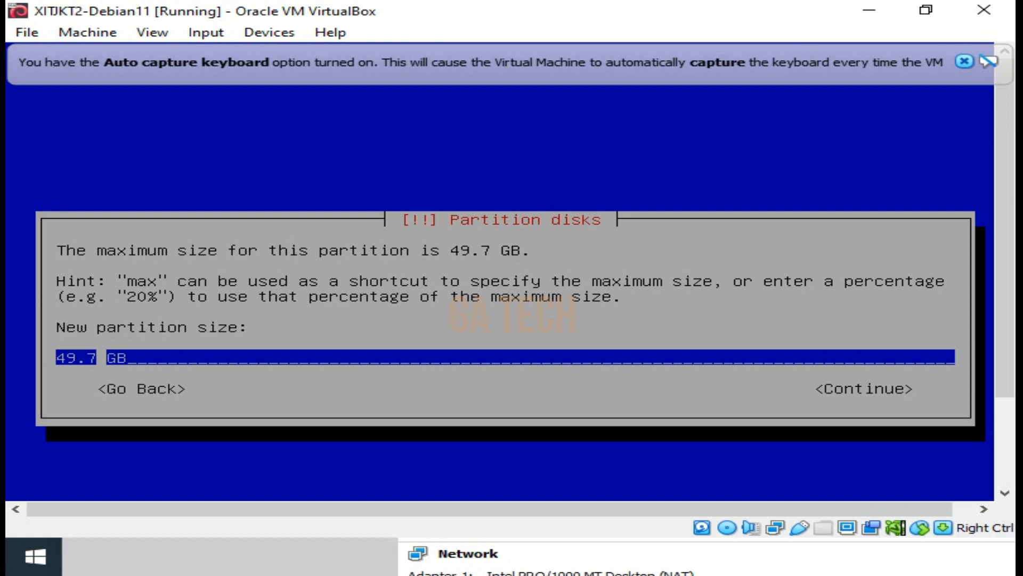
pyautogui.press('BackSpace')
pyautogui.press('BackSpace')
pyautogui.press('BackSpace')
pyautogui.press('BackSpace')
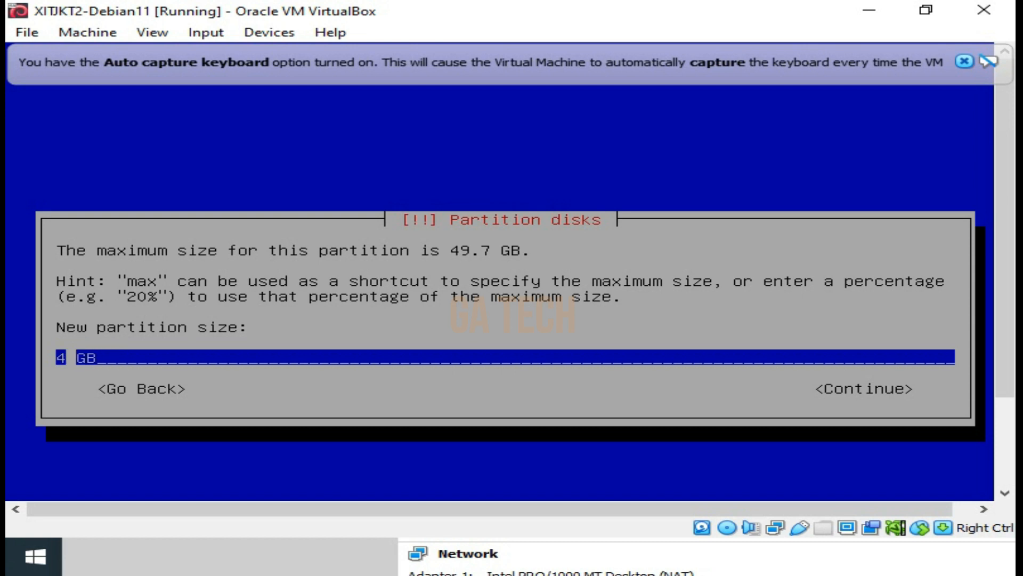
pyautogui.write('20')
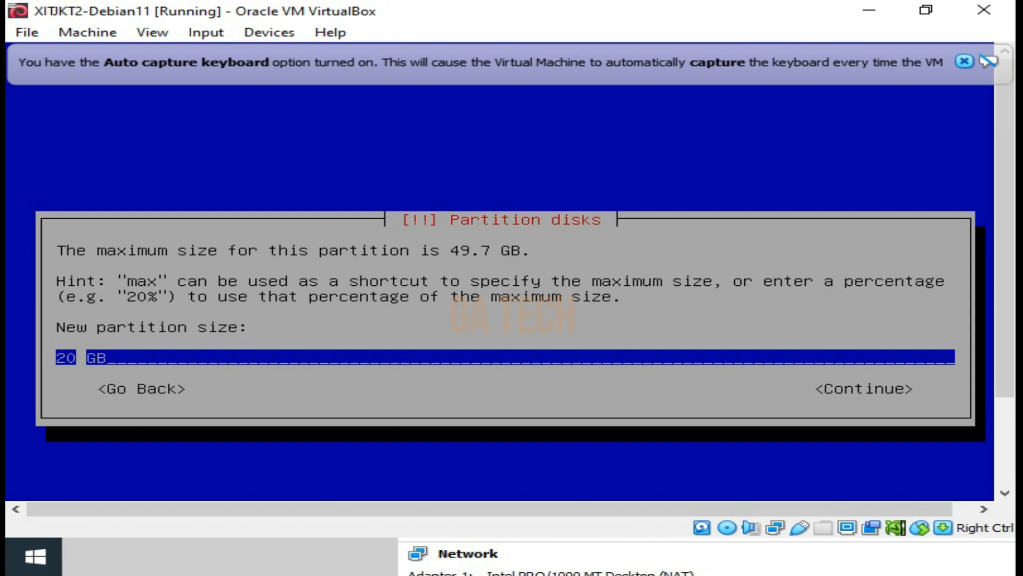
pyautogui.press('Return')
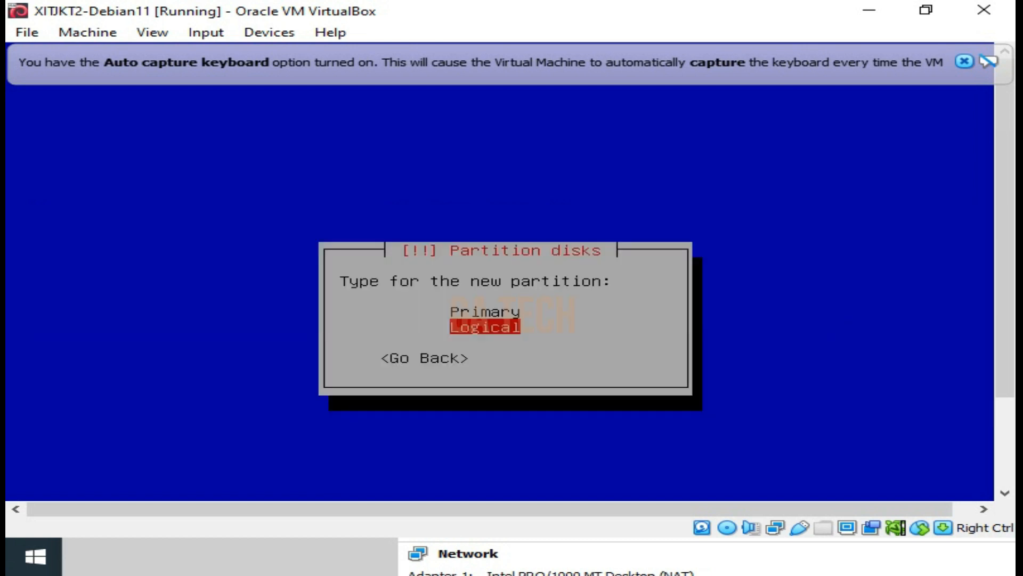
# Make the 20 GB partition Primary and place it at the End of the available space
pyautogui.press('Up')
pyautogui.press('Return')
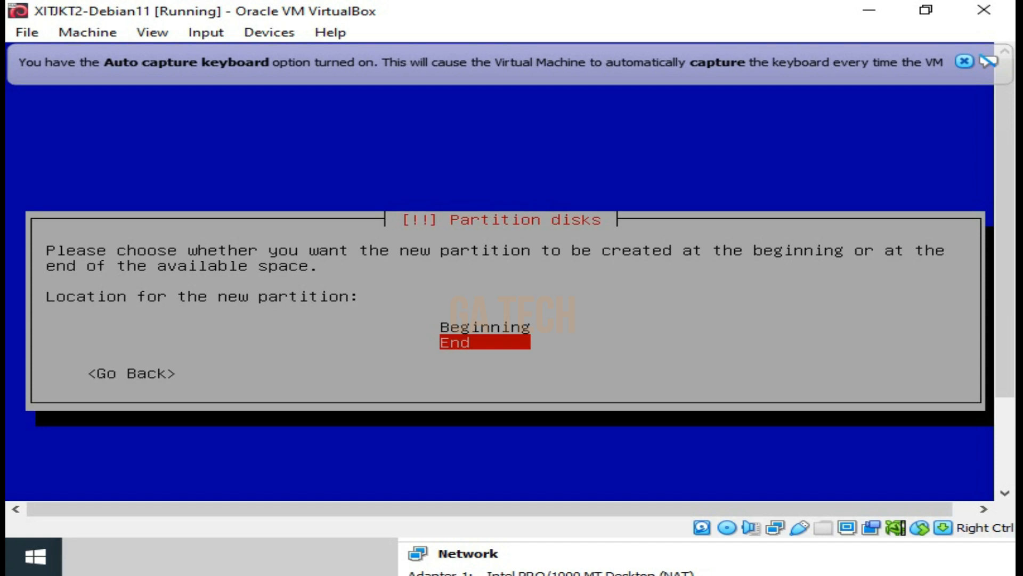
pyautogui.press('Return')
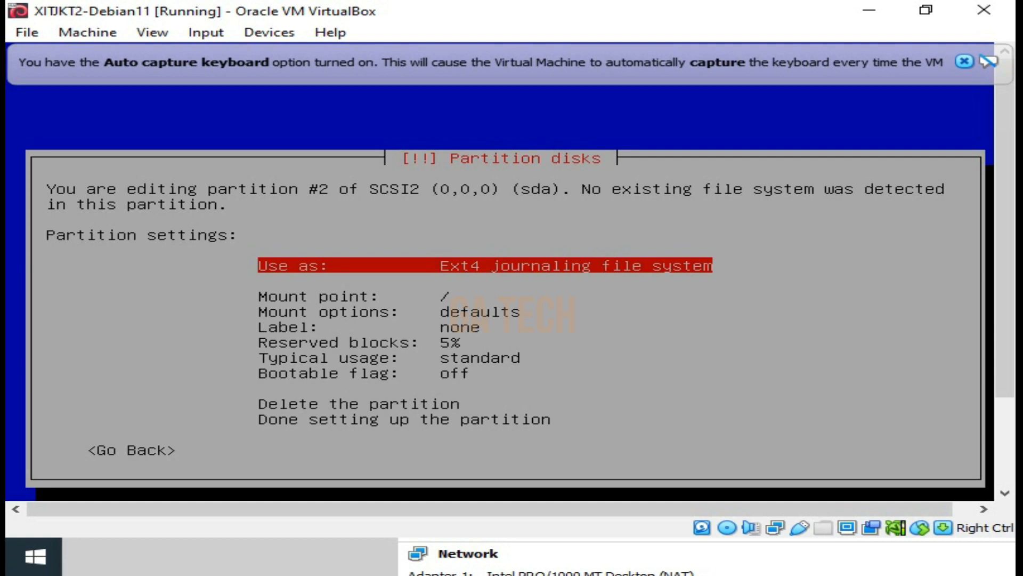
# Change the mount point of partition #2 to /home for user home directories
pyautogui.press('Down')
pyautogui.press('Down')
pyautogui.press('Down')
pyautogui.press('Down')
pyautogui.press('Up')
pyautogui.press('Up')
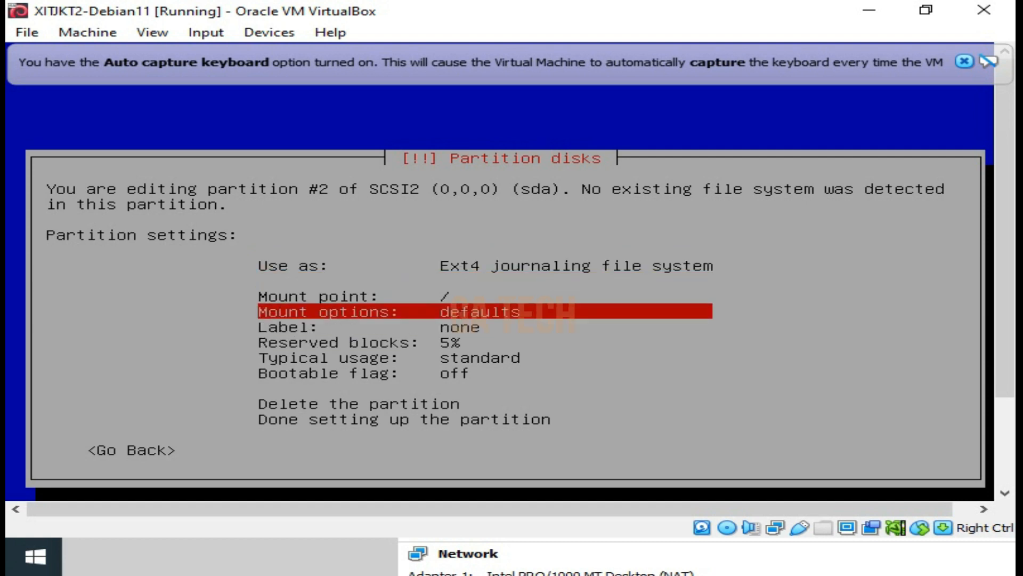
pyautogui.press('Up')
pyautogui.press('Down')
pyautogui.press('Up')
pyautogui.press('Down')
pyautogui.press('Up')
pyautogui.press('Down')
pyautogui.press('Up')
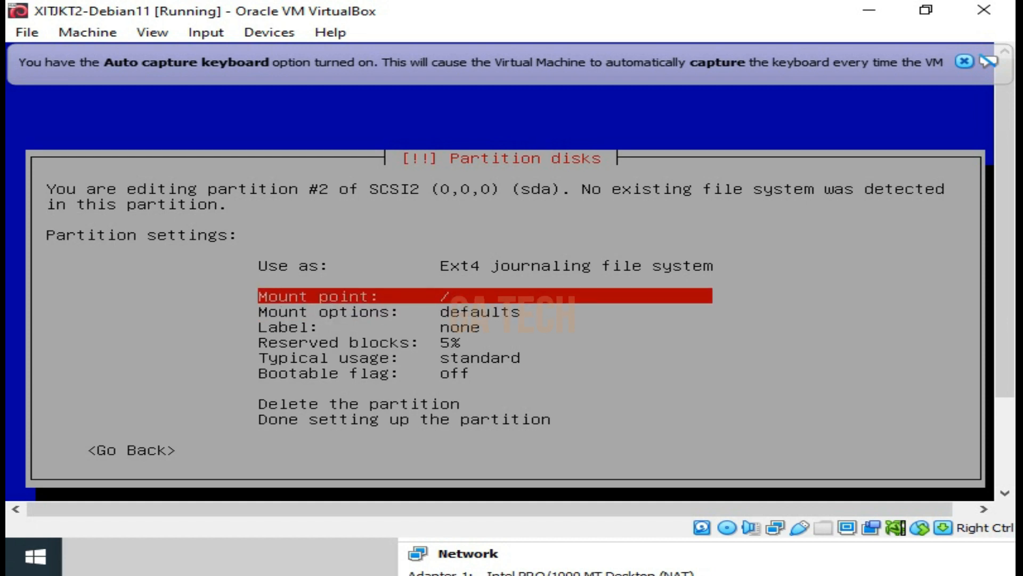
pyautogui.press('Return')
pyautogui.press('Down')
# Finish setting up the /home partition and return to the partition overview
pyautogui.press('Down')
pyautogui.press('Down')
pyautogui.press('Up')
pyautogui.press('Return')
pyautogui.press('Down')
pyautogui.press('Down')
pyautogui.press('Down')
pyautogui.press('Down')
pyautogui.press('Down')
pyautogui.press('Down')
pyautogui.press('Down')
pyautogui.press('Return')
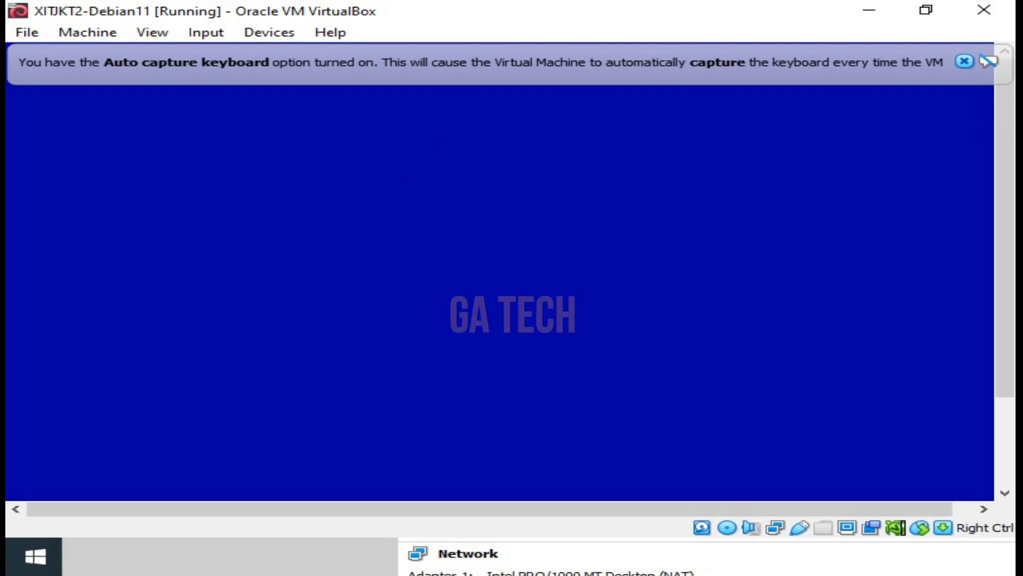
pyautogui.press('Down')
pyautogui.press('Up')
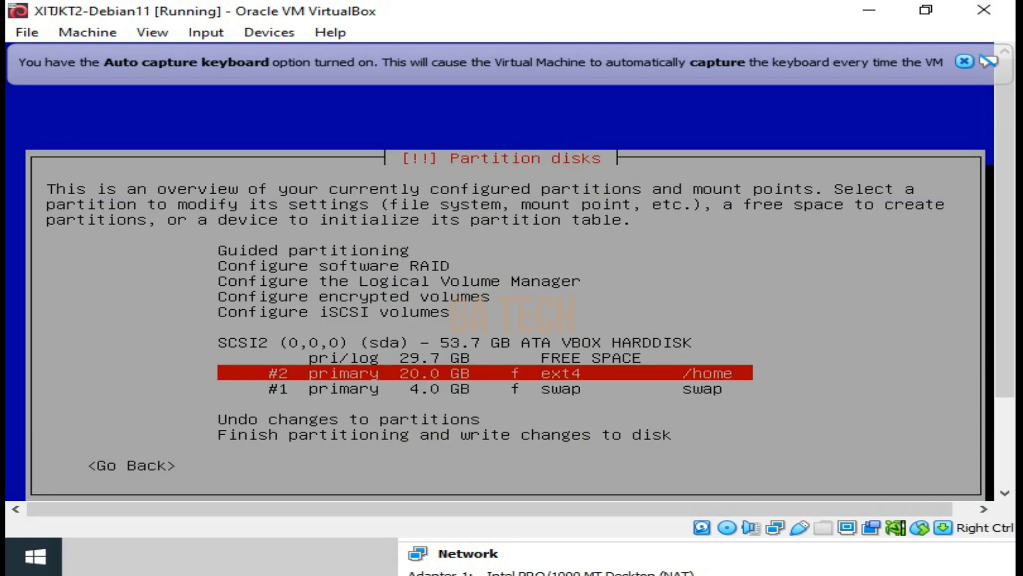
pyautogui.press('Down')
pyautogui.press('Up')
pyautogui.press('Down')
pyautogui.press('Up')
pyautogui.press('Down')
pyautogui.press('Up')
pyautogui.press('Down')
pyautogui.press('Up')
pyautogui.press('Down')
pyautogui.press('Up')
# Reopen partition #2, check its mount point choice by picking /home again, and return to the overview
pyautogui.press('Return')
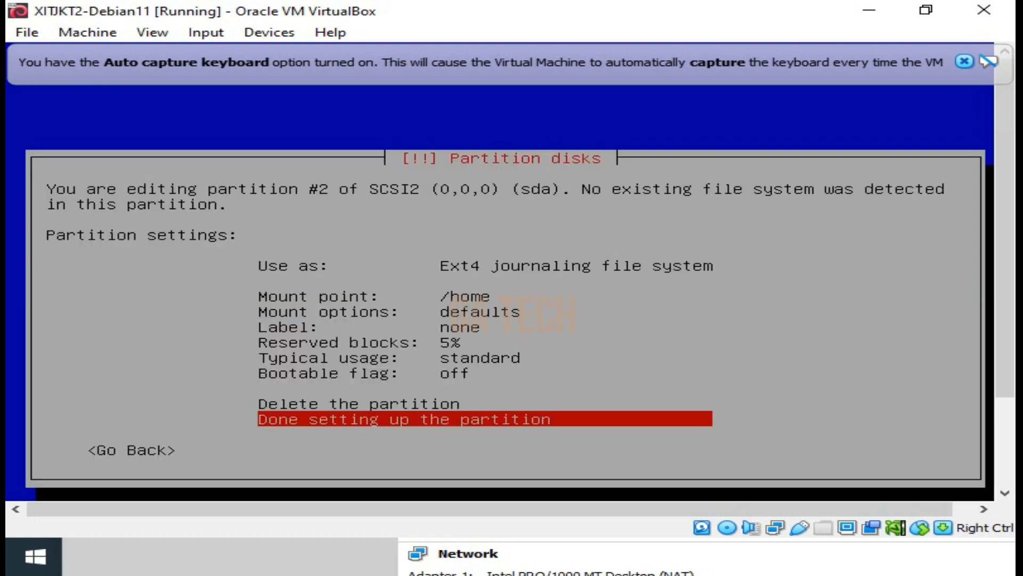
pyautogui.press('Up')
pyautogui.press('Up')
pyautogui.press('Up')
pyautogui.press('Up')
pyautogui.press('Up')
pyautogui.press('Up')
pyautogui.press('Up')
pyautogui.press('Up')
pyautogui.press('Down')
pyautogui.press('Down')
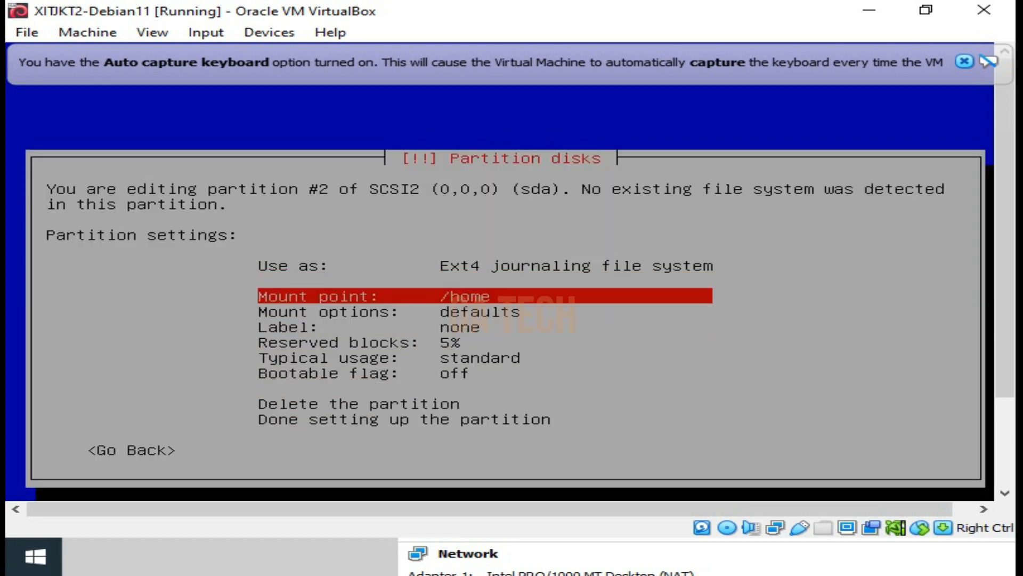
pyautogui.press('Up')
pyautogui.press('Down')
pyautogui.press('Up')
pyautogui.press('Return')
pyautogui.press('Down')
pyautogui.press('Down')
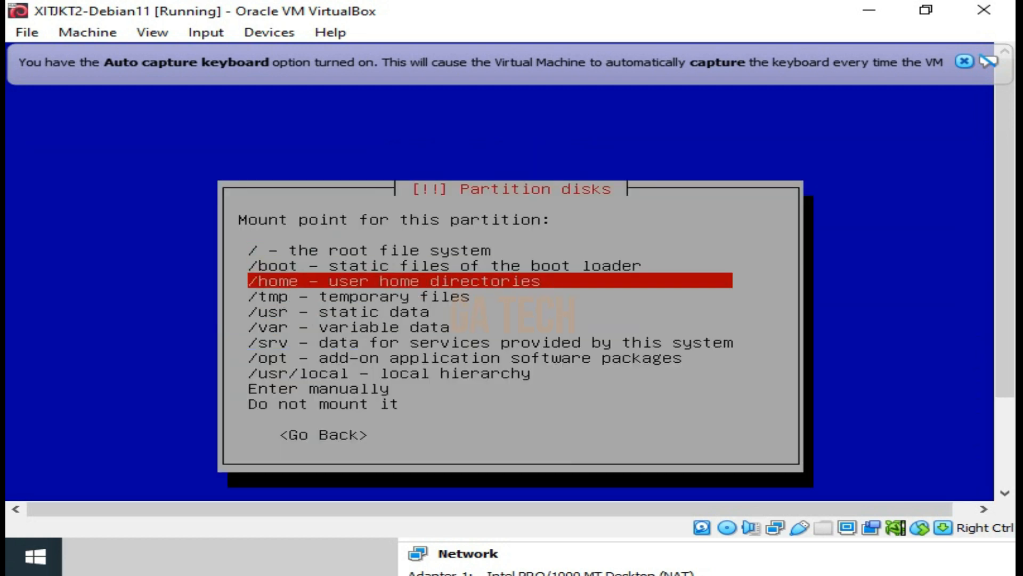
pyautogui.press('Return')
pyautogui.press('Down')
pyautogui.press('Down')
pyautogui.press('Down')
pyautogui.press('Down')
pyautogui.press('Down')
pyautogui.press('Down')
pyautogui.press('Down')
pyautogui.press('Return')
pyautogui.press('Down')
pyautogui.press('Up')
pyautogui.press('Down')
pyautogui.press('Up')
pyautogui.press('Down')
pyautogui.press('Up')
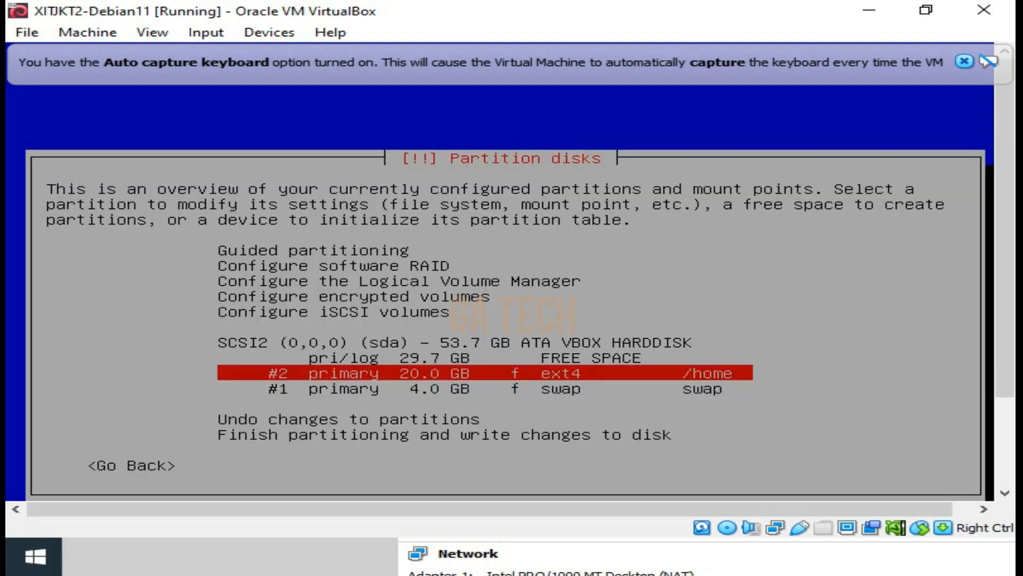
# Create a new partition from the remaining free space, using the full 29.7 GB
pyautogui.press('Up')
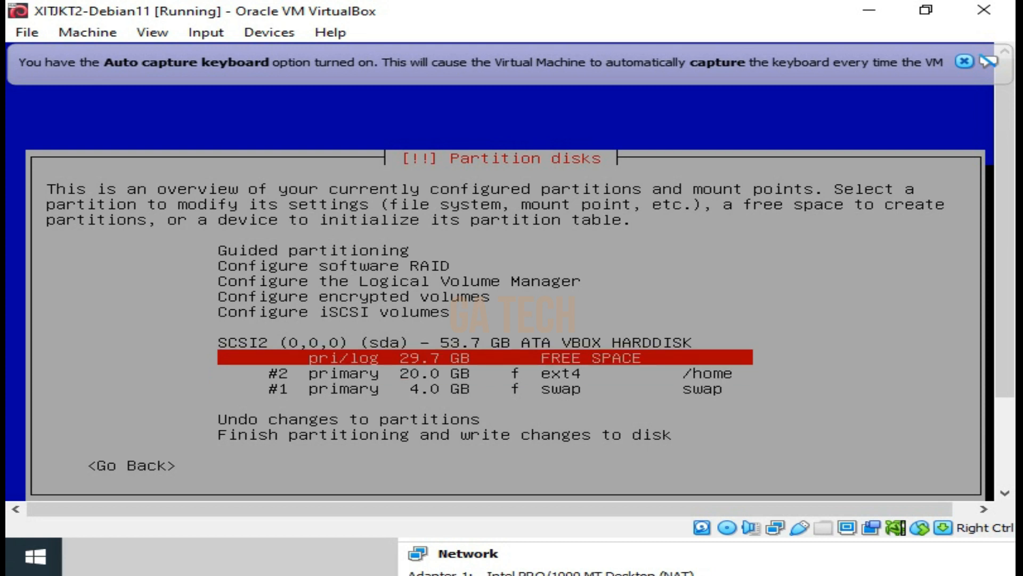
pyautogui.press('Down')
pyautogui.press('Up')
pyautogui.press('Return')
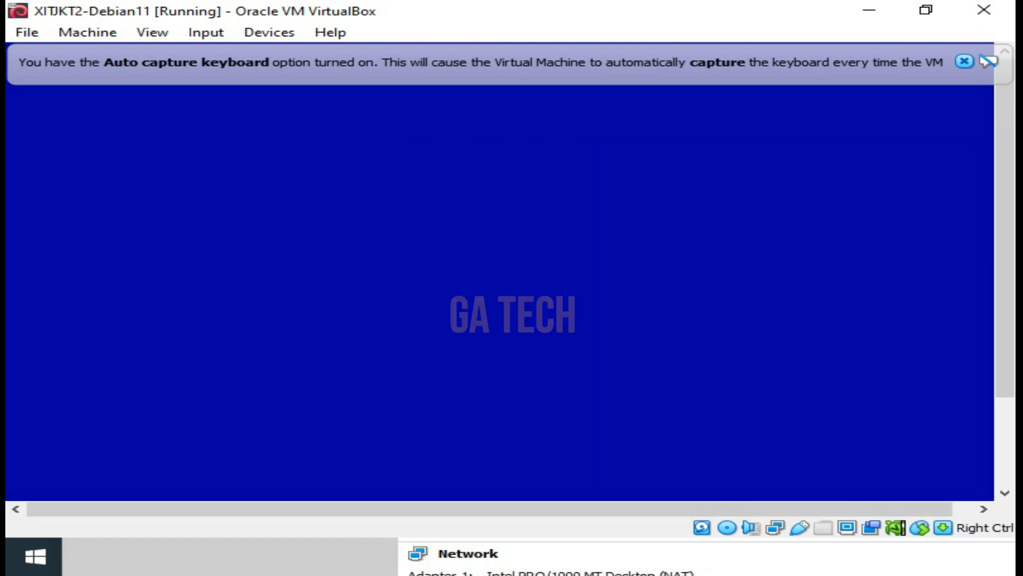
pyautogui.press('Return')
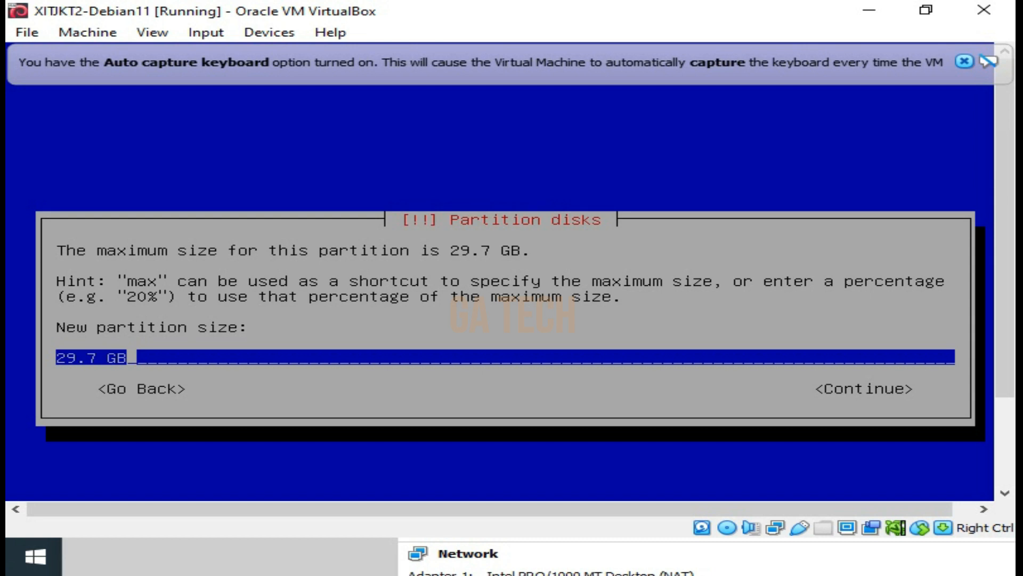
pyautogui.press('Tab')
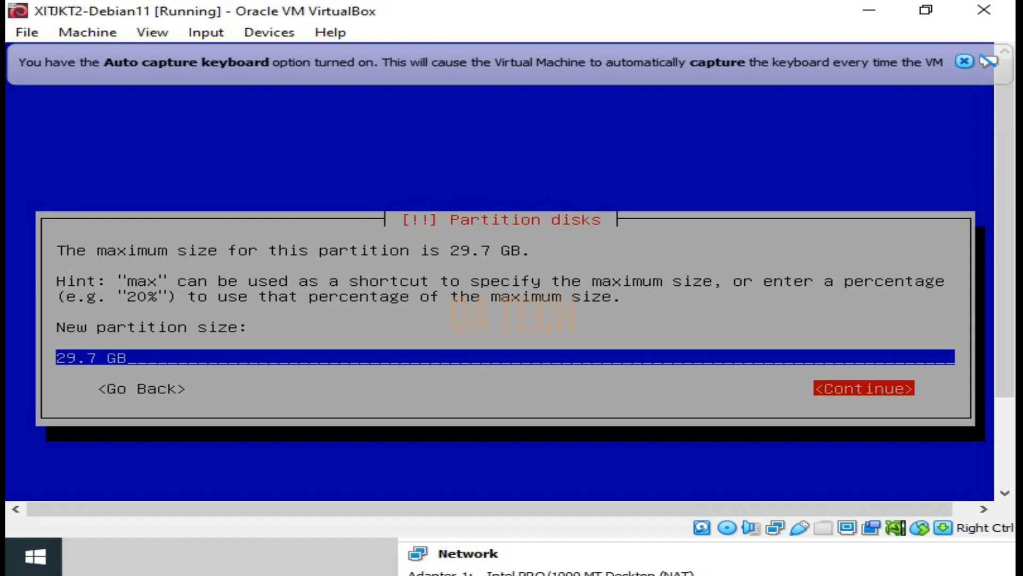
pyautogui.press('Return')
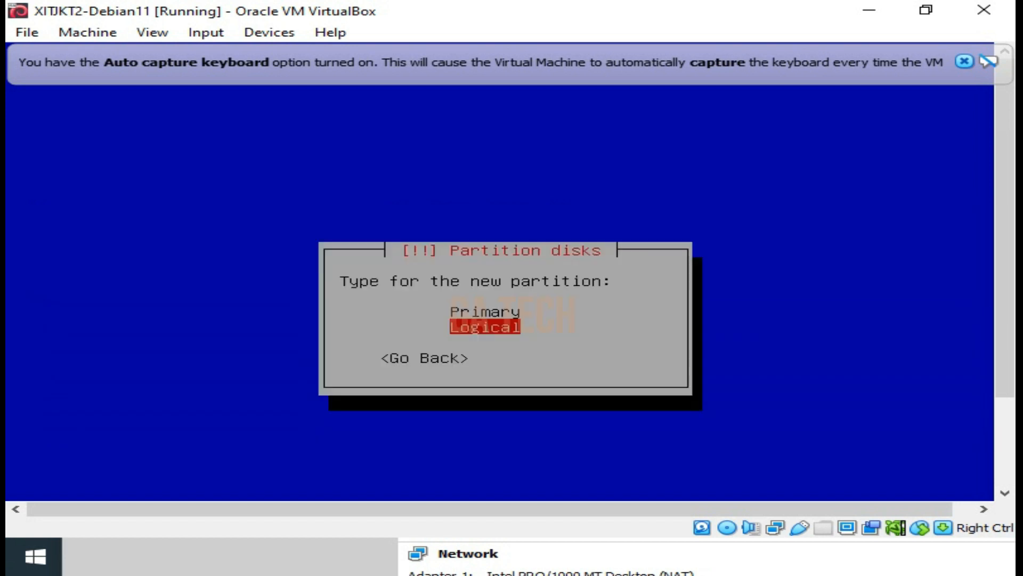
# Make the 29.7 GB partition Primary and finish its setup with the default Ext4 file system and / mount point
pyautogui.press('Up')
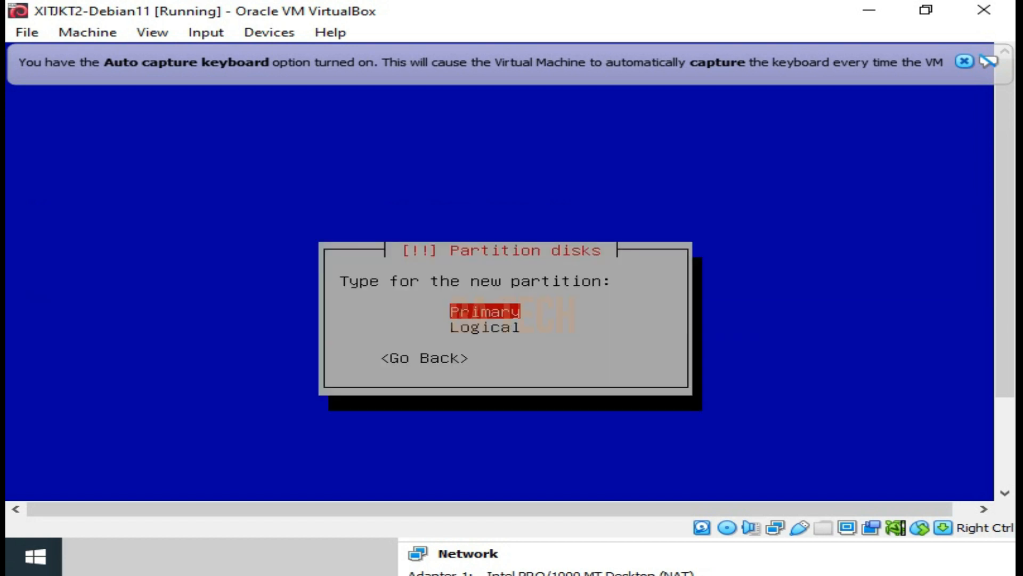
pyautogui.press('Return')
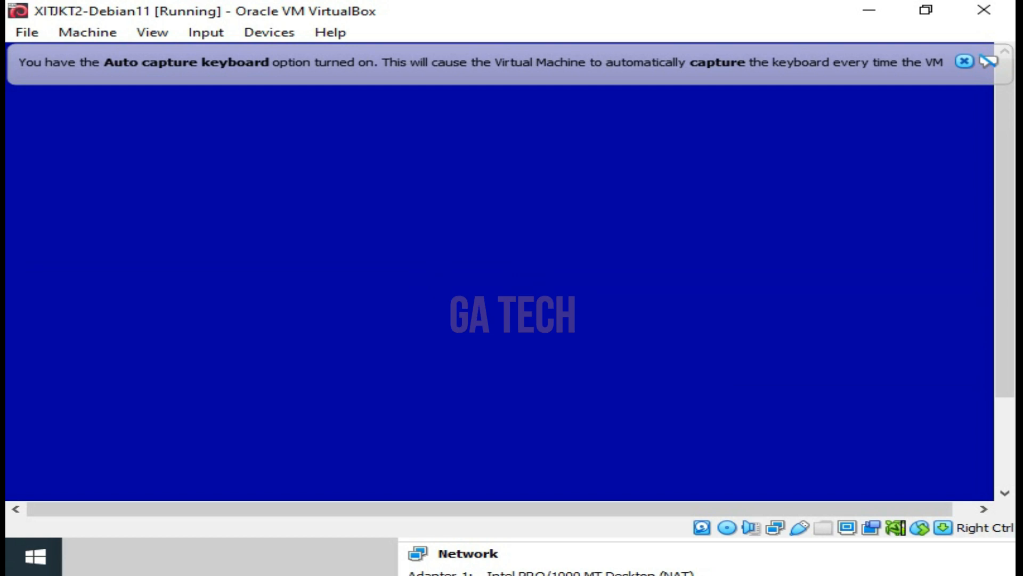
pyautogui.press('Down')
pyautogui.press('Down')
pyautogui.press('Down')
pyautogui.press('Down')
pyautogui.press('Down')
pyautogui.press('Down')
pyautogui.press('Down')
# Check the sizes, file systems and mount points of the three partitions in the overview
pyautogui.press('Down')
pyautogui.press('Return')
pyautogui.press('Down')
pyautogui.press('Down')
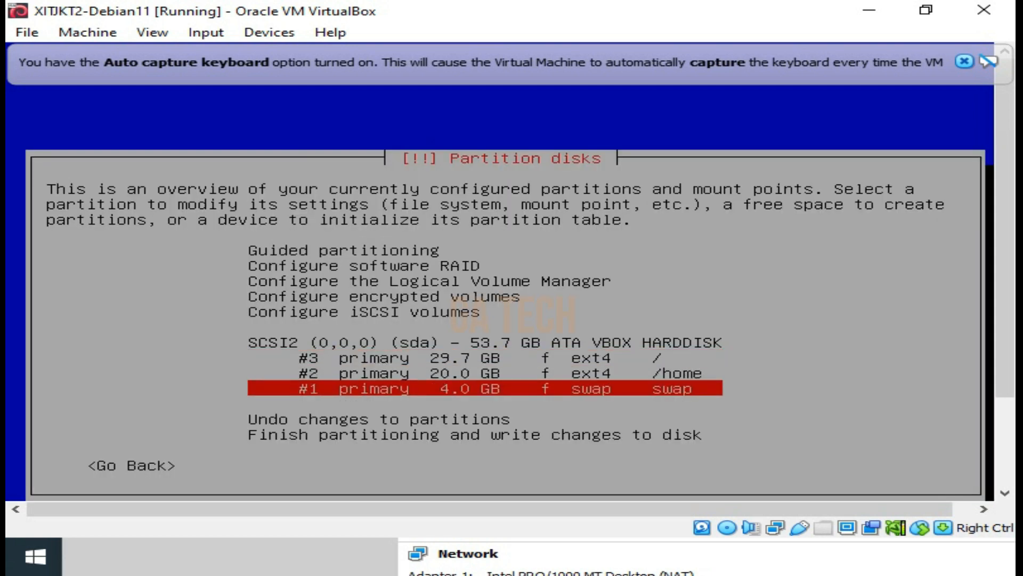
pyautogui.press('Up')
pyautogui.press('Down')
pyautogui.press('Up')
pyautogui.press('Up')
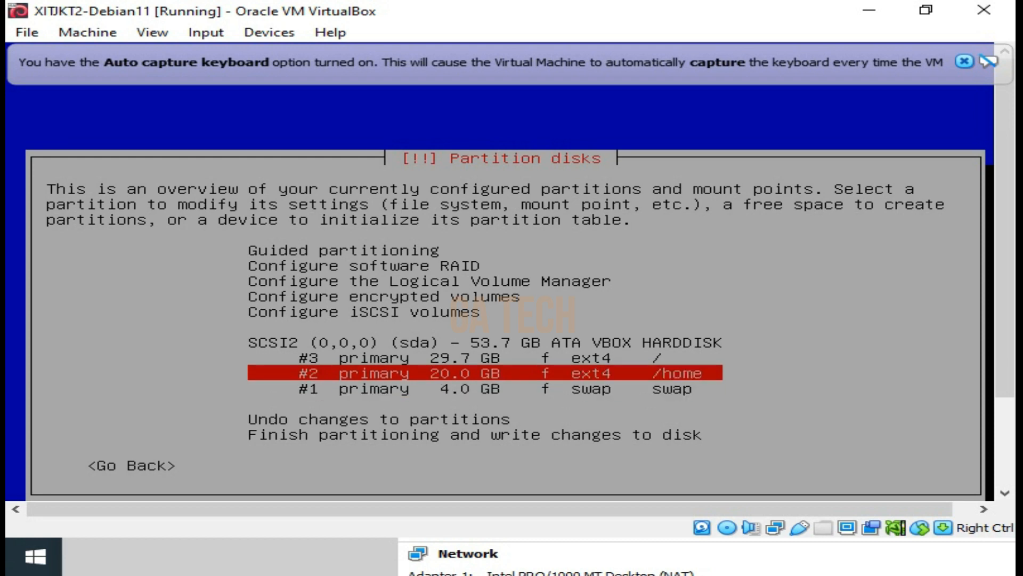
pyautogui.press('Down')
pyautogui.press('Down')
pyautogui.press('Down')
pyautogui.press('Down')
pyautogui.press('Up')
pyautogui.press('Up')
pyautogui.press('Up')
pyautogui.press('Up')
pyautogui.press('Up')
pyautogui.press('Down')
pyautogui.press('Down')
pyautogui.press('Down')
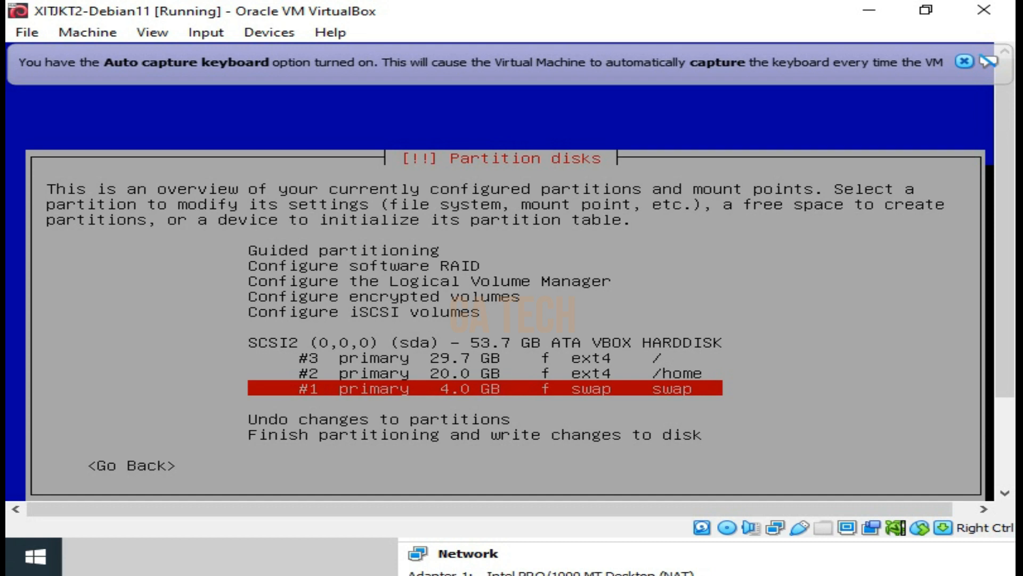
pyautogui.press('Up')
pyautogui.press('Up')
pyautogui.press('Up')
pyautogui.press('Down')
# Finish partitioning and proceed to the confirmation for writing the changes to disk
pyautogui.press('Down')
pyautogui.press('Down')
pyautogui.press('Down')
pyautogui.press('Up')
pyautogui.press('Up')
pyautogui.press('Up')
pyautogui.press('Down')
pyautogui.press('Down')
pyautogui.press('Down')
pyautogui.press('Down')
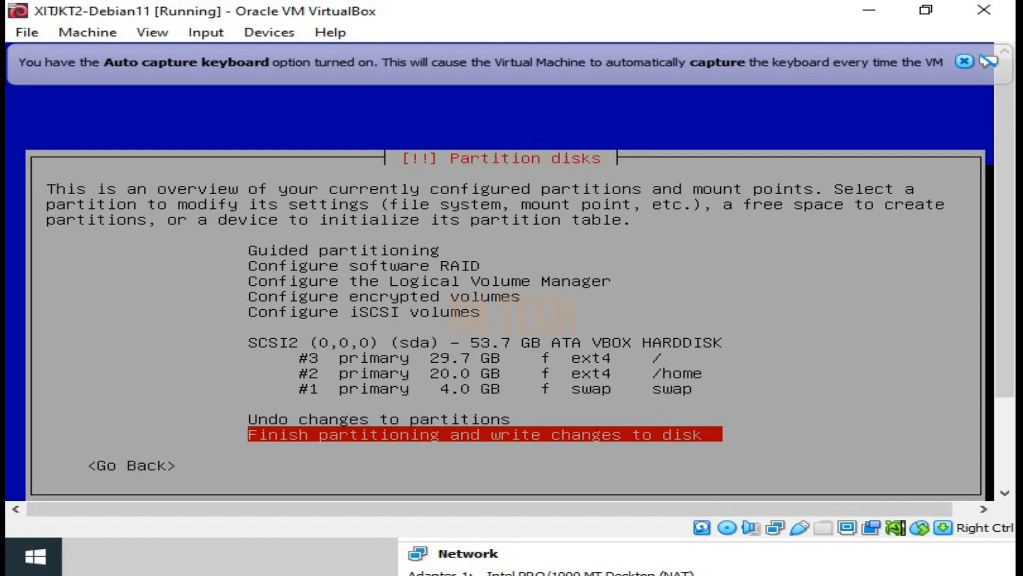
pyautogui.press('Return')
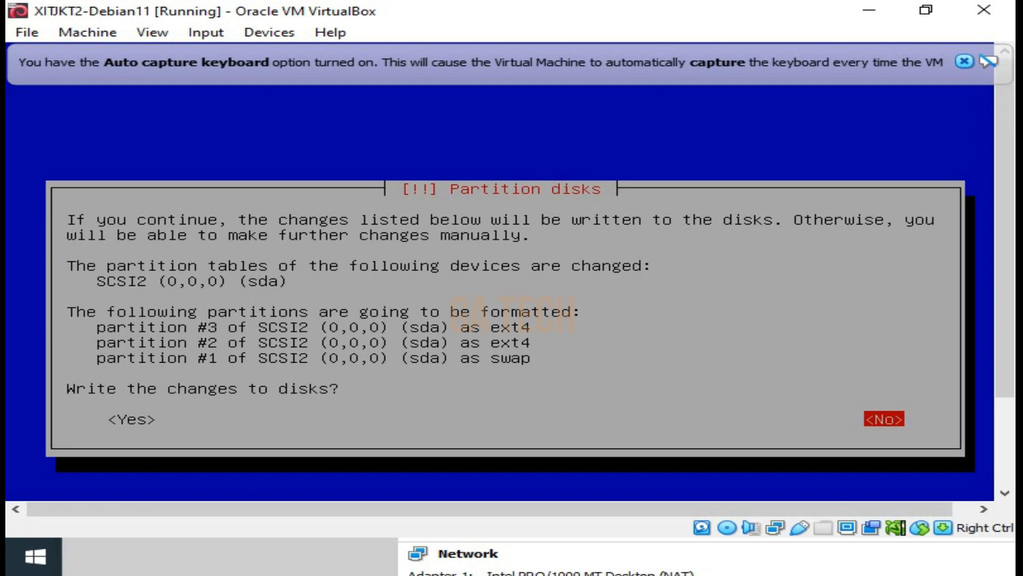
# Confirm writing the partition changes to disk
pyautogui.press('Left')
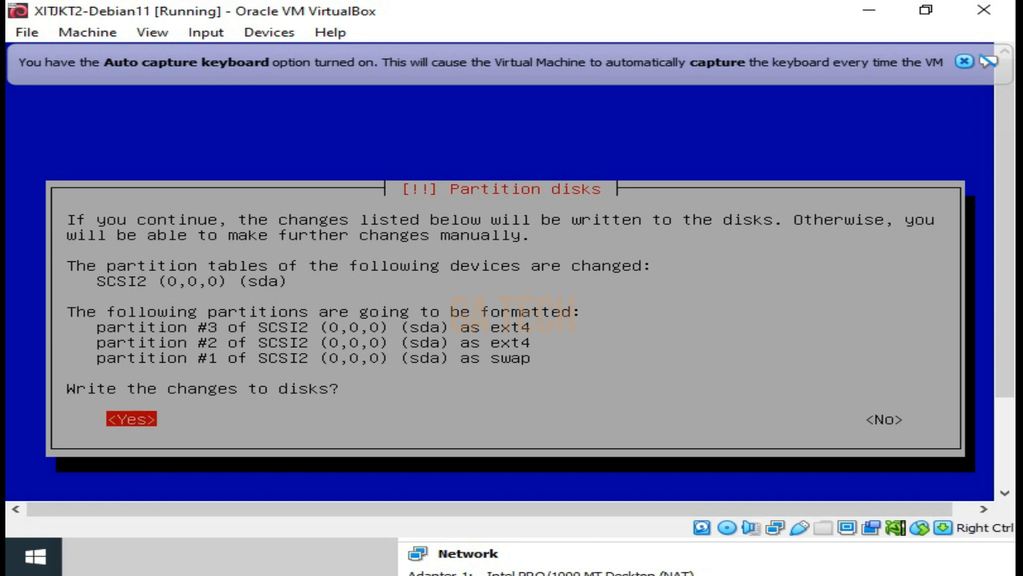
pyautogui.press('Return')
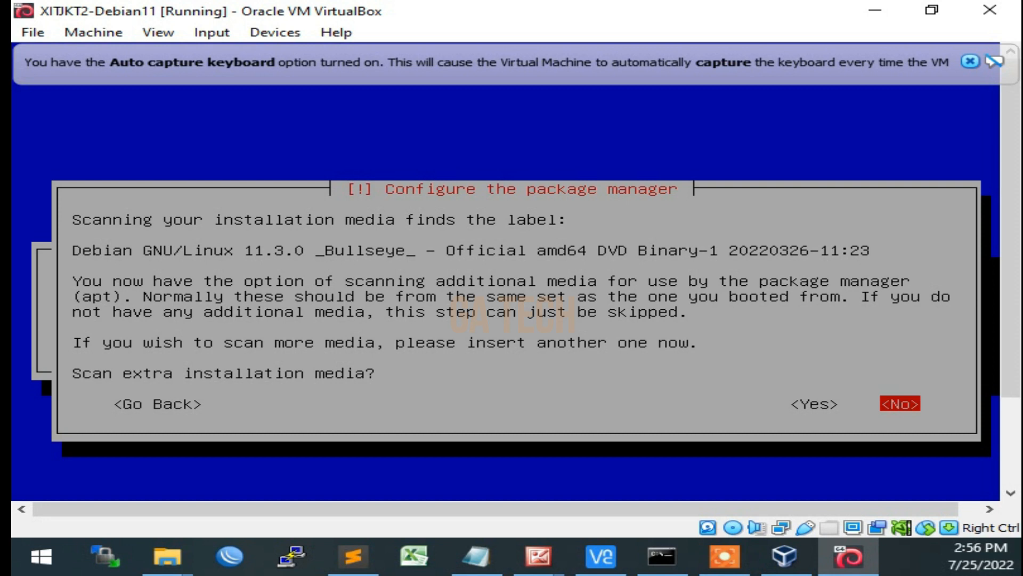
# Decline the optional extras: scanning extra installation media, using a network mirror and joining the package usage survey
pyautogui.press('Return')
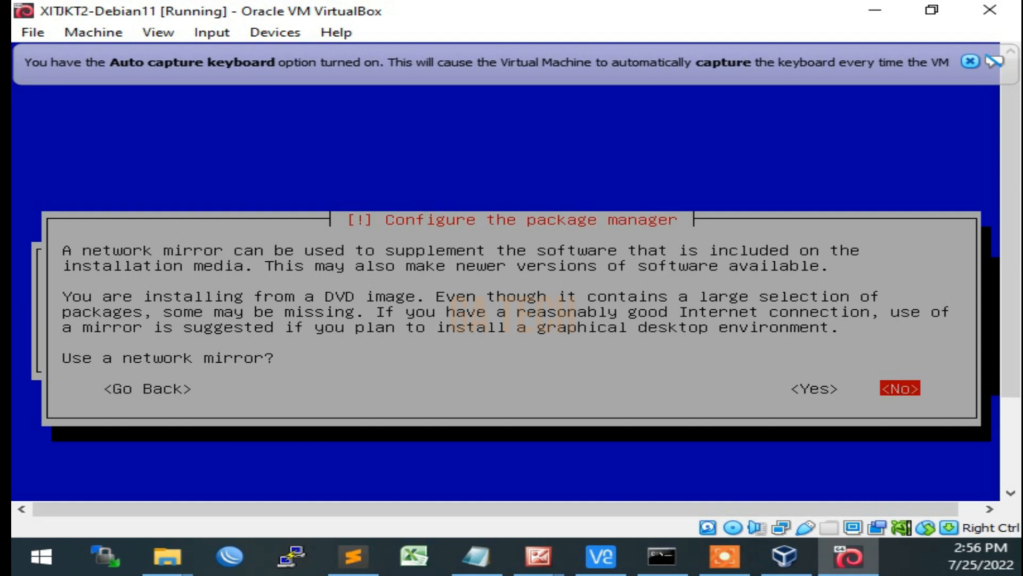
pyautogui.press('Return')
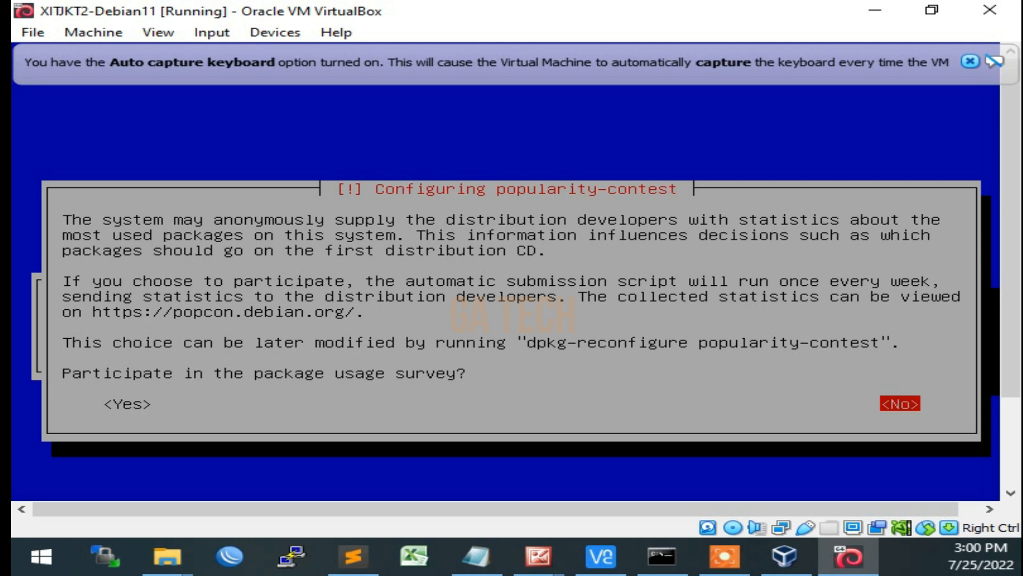
pyautogui.press('Return')
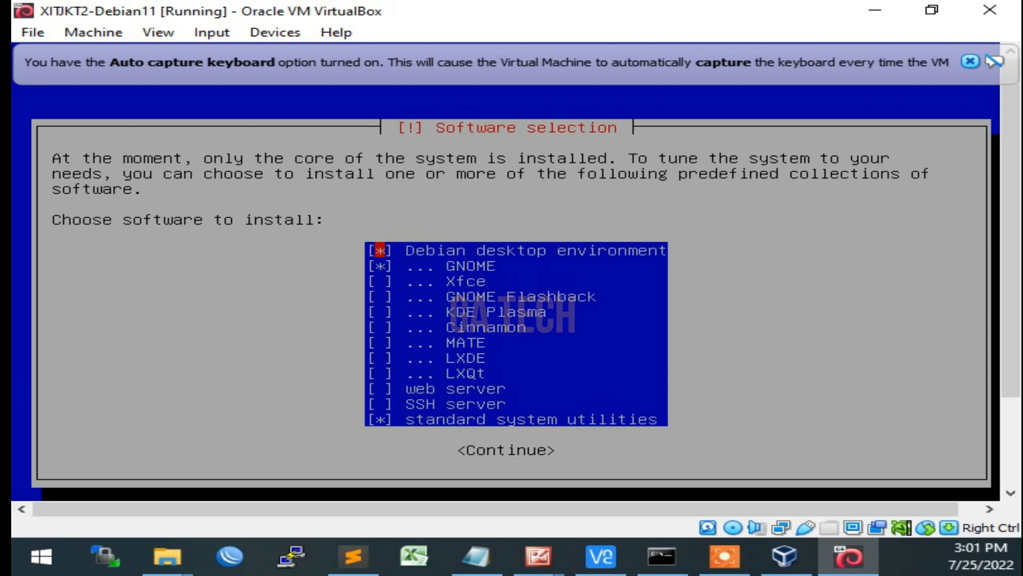
# Deselect the Debian desktop environment and GNOME in the software selection
pyautogui.press('Down')
pyautogui.press('Up')
pyautogui.press('space')
pyautogui.press('Down')
pyautogui.press('space')
# Add SSH server to the software selection alongside standard system utilities, and continue with the installation
pyautogui.press('Down')
pyautogui.press('Down')
pyautogui.press('Down')
pyautogui.press('Down')
pyautogui.press('Down')
pyautogui.press('Down')
pyautogui.press('Down')
pyautogui.press('Down')
pyautogui.press('Down')
pyautogui.press('Down')
pyautogui.press('Up')
pyautogui.press('space')
pyautogui.press('Down')
pyautogui.press('Up')
pyautogui.press('Up')
pyautogui.press('Up')
pyautogui.press('Up')
pyautogui.press('Up')
pyautogui.press('Up')
pyautogui.press('Up')
pyautogui.press('Up')
pyautogui.press('Up')
pyautogui.press('Up')
pyautogui.press('Up')
pyautogui.press('Down')
pyautogui.press('Down')
pyautogui.press('Down')
pyautogui.press('Down')
pyautogui.press('Down')
pyautogui.press('Down')
pyautogui.press('Down')
pyautogui.press('Down')
pyautogui.press('Down')
pyautogui.press('Down')
pyautogui.press('Up')
pyautogui.press('Up')
pyautogui.press('Up')
pyautogui.press('Up')
pyautogui.press('Up')
pyautogui.press('Up')
pyautogui.press('Up')
pyautogui.press('Up')
pyautogui.press('Up')
pyautogui.press('Up')
pyautogui.press('Down')
pyautogui.press('Up')
pyautogui.press('Down')
pyautogui.press('Down')
pyautogui.press('Down')
pyautogui.press('Down')
pyautogui.press('Down')
pyautogui.press('Down')
pyautogui.press('Down')
pyautogui.press('Down')
pyautogui.press('Down')
pyautogui.press('Down')
pyautogui.press('Up')
pyautogui.press('Down')
pyautogui.press('Down')
pyautogui.press('Tab')
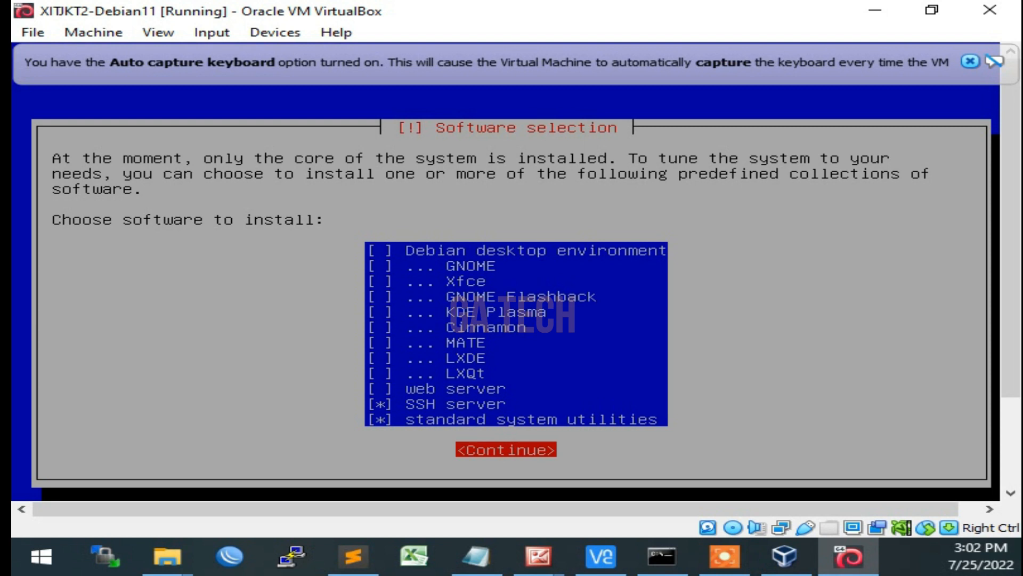
pyautogui.press('Return')
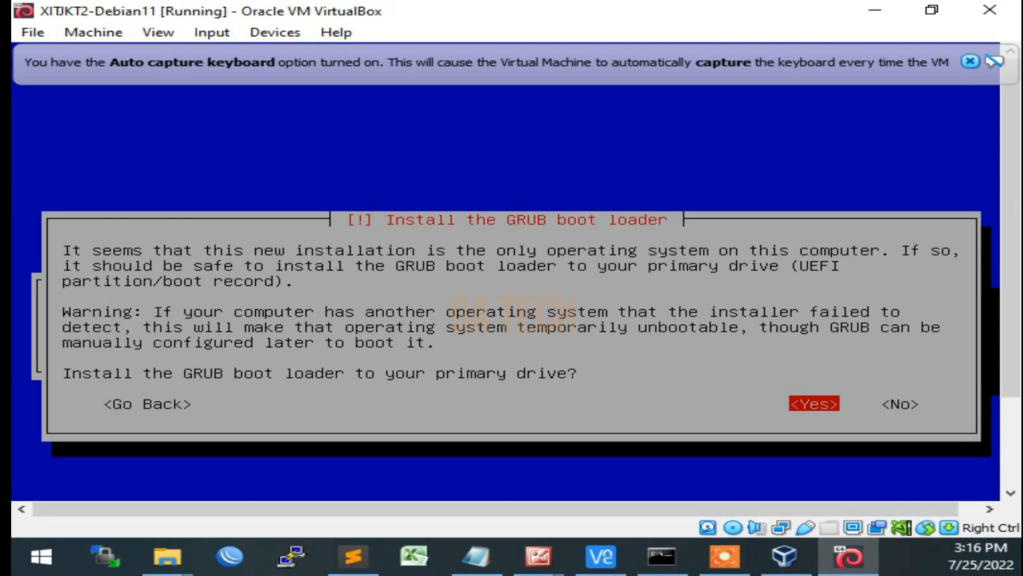
# Agree to install the GRUB boot loader to the primary drive and choose /dev/sda as its device
pyautogui.press('Return')
pyautogui.press('Down')
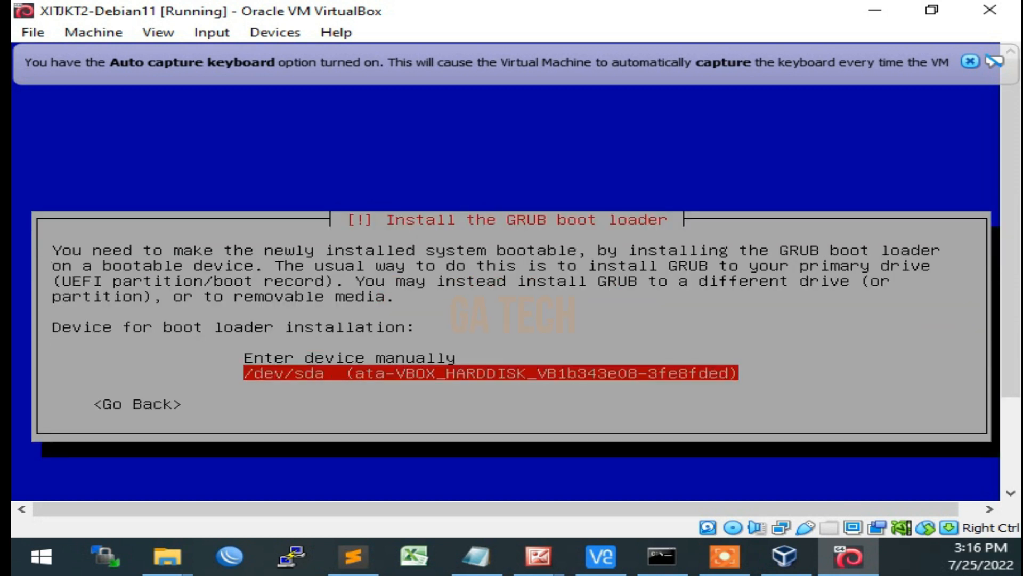
pyautogui.press('Return')
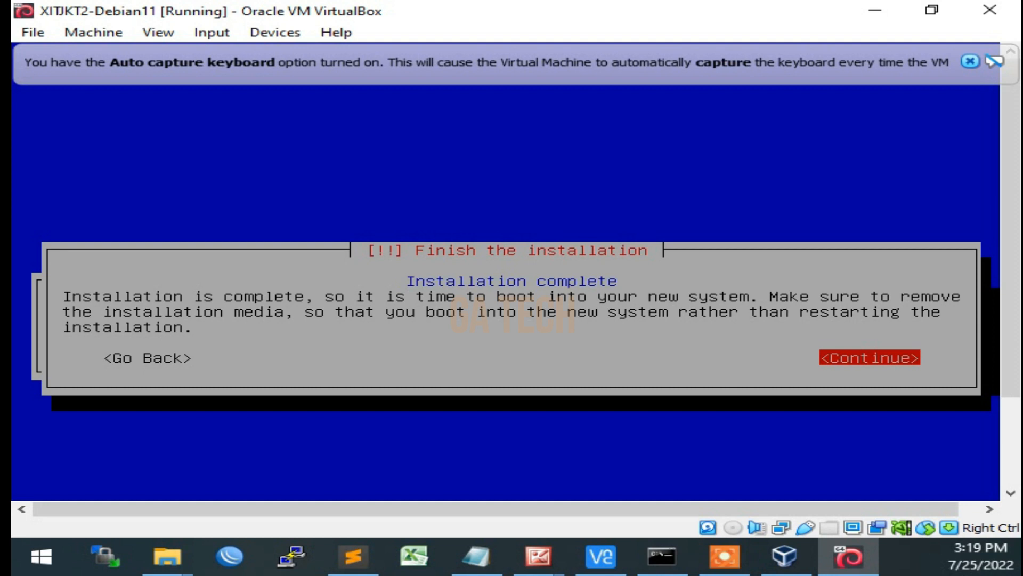
# Finish the installation by rebooting into the new system, and dismiss the mouse pointer integration notice
pyautogui.press('Return')
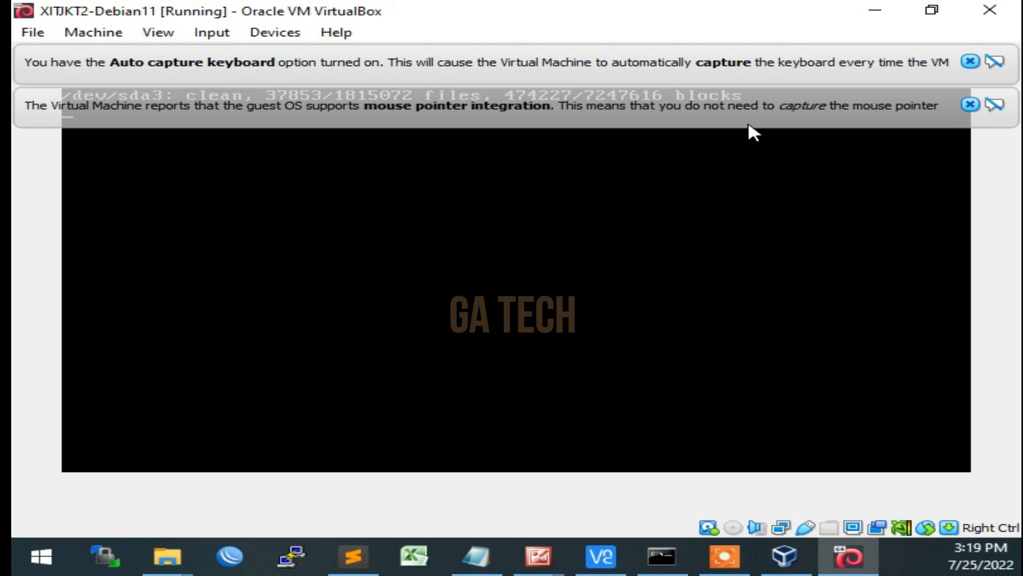
pyautogui.click(971, 105)
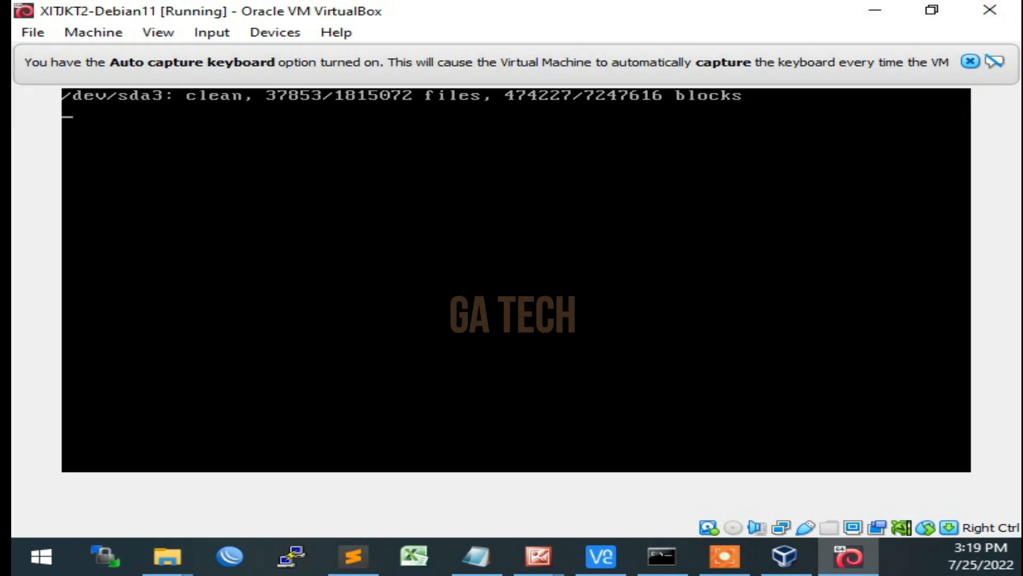
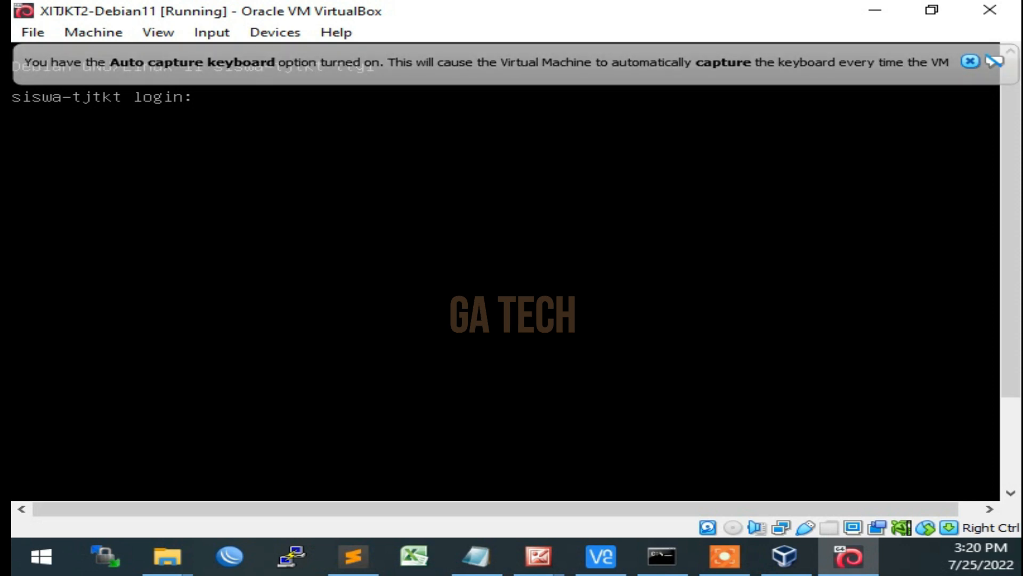
# Log in to the Debian console as siswa-smk and enter the account password
pyautogui.write('siswa')
pyautogui.write('-smk')
pyautogui.press('Return')
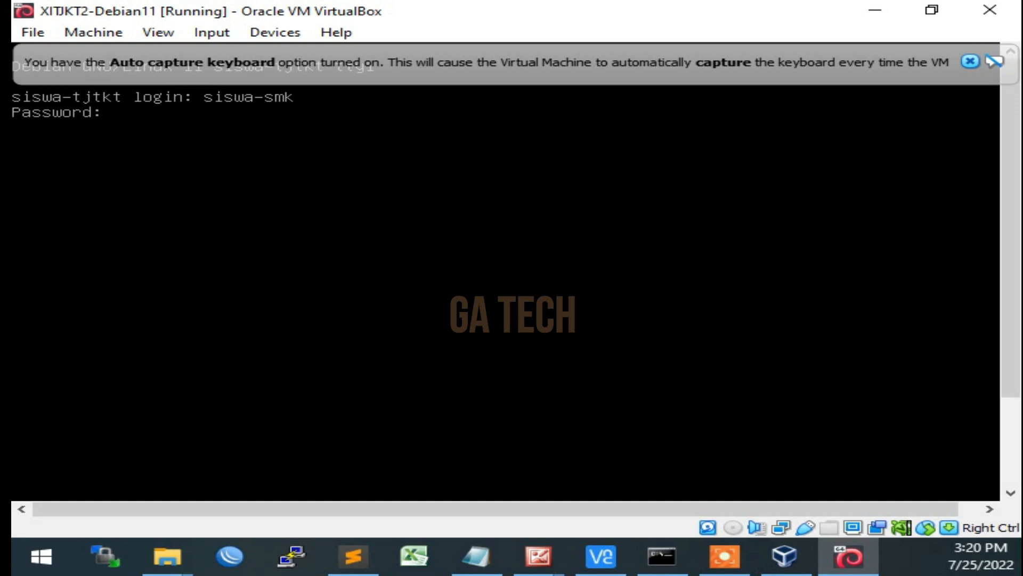
pyautogui.press('Return')
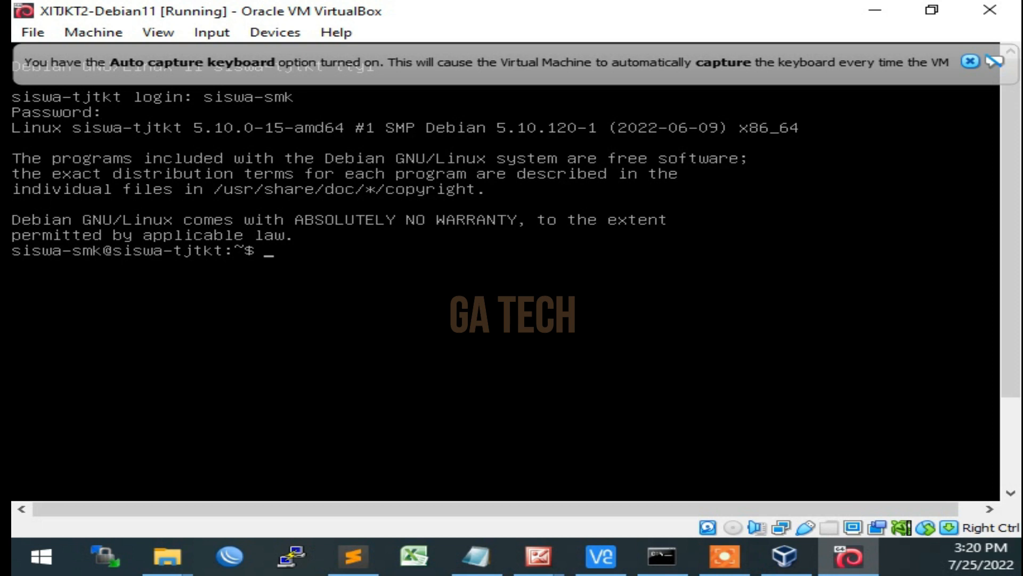
# Switch to the root account with su and enter the root password
pyautogui.write('su')
pyautogui.press('Return')
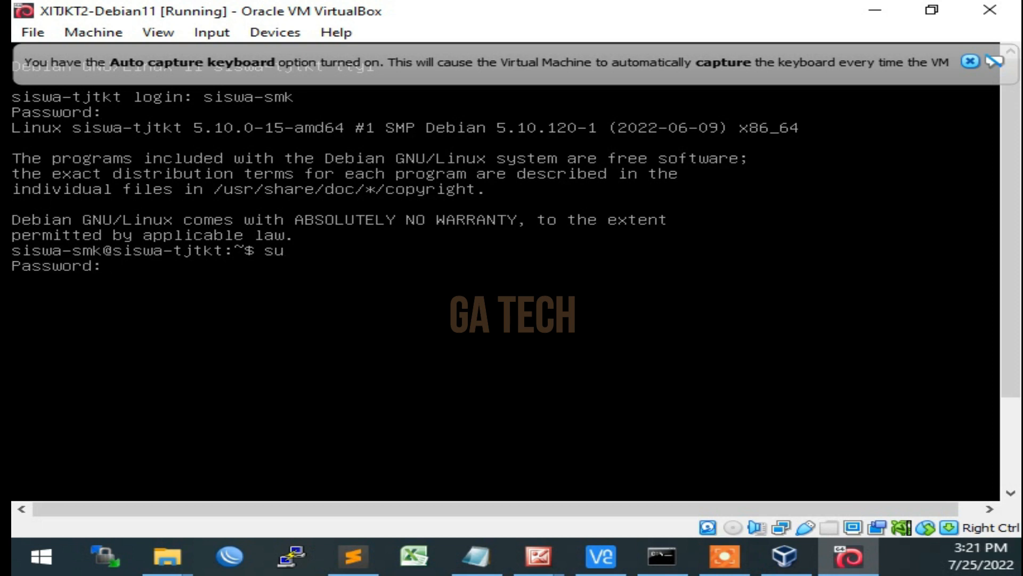
pyautogui.press('Return')
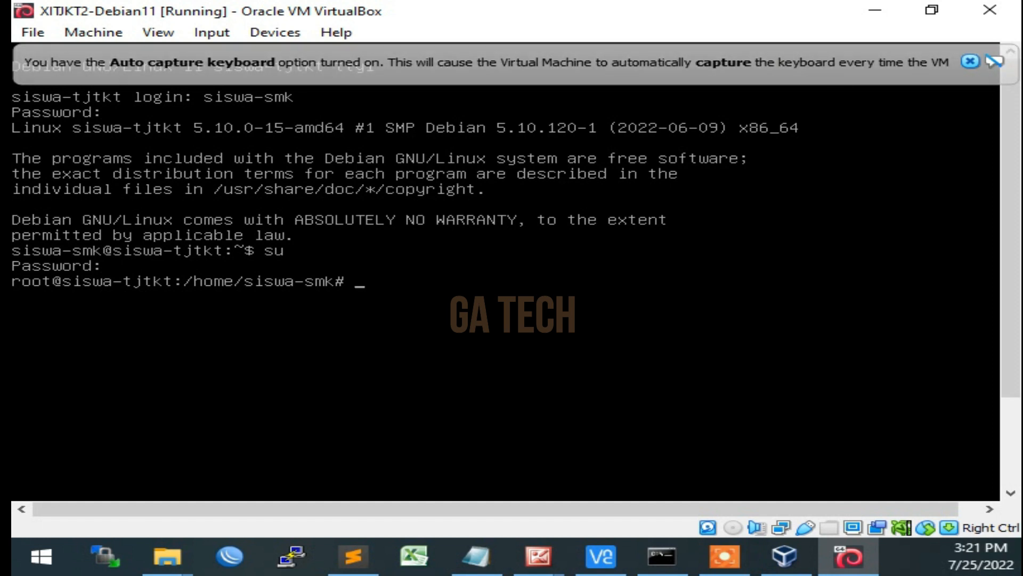
# Clear the terminal screen in the root shell and enter several blank lines
pyautogui.write('clear')
pyautogui.press('Return')
pyautogui.press('Return')
pyautogui.press('Return')
pyautogui.press('Return')
pyautogui.press('Return')
pyautogui.press('Return')
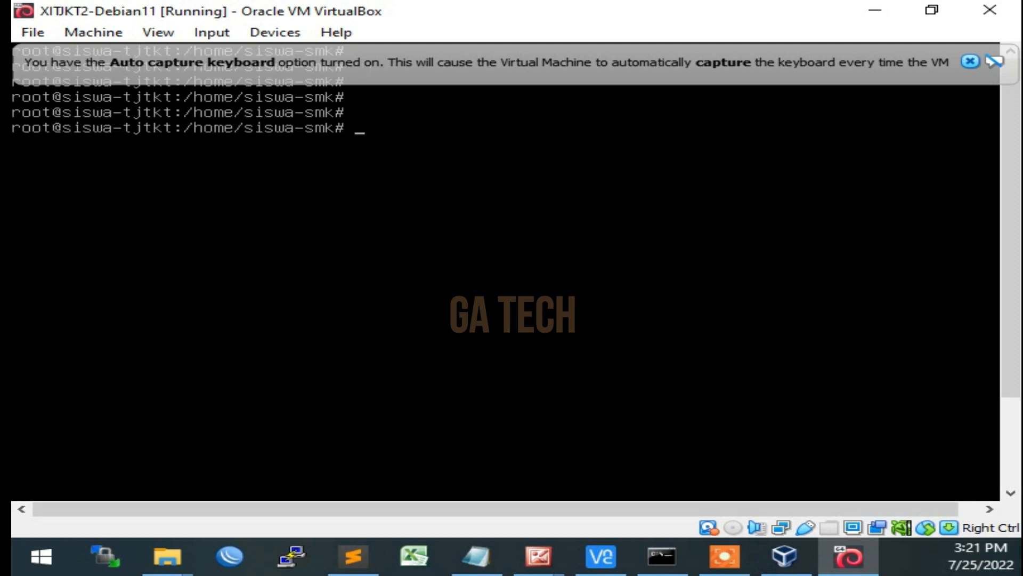
pyautogui.write('exit')
pyautogui.press('Return')
pyautogui.write('exit')
pyautogui.press('Return')
pyautogui.press('Return')
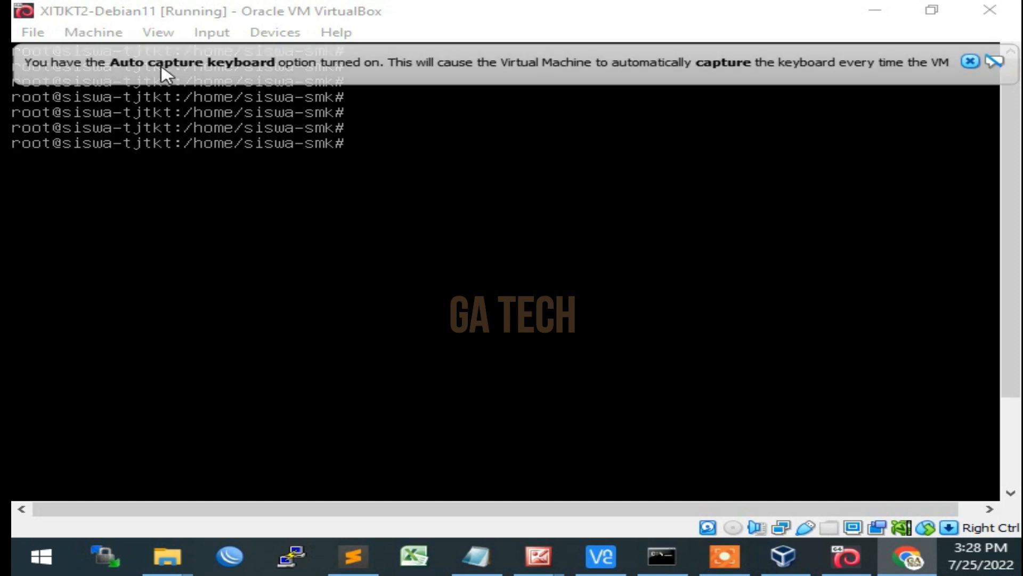
# Send an ACPI Shutdown to the XITJKT2-Debian11 machine and start it again from VirtualBox Manager
pyautogui.click(101, 34)
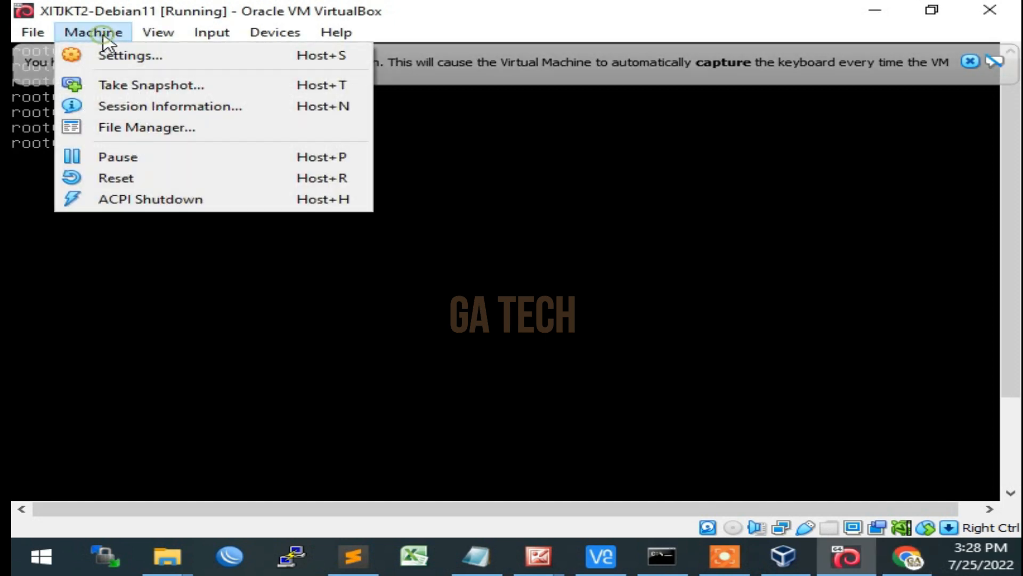
pyautogui.click(176, 199)
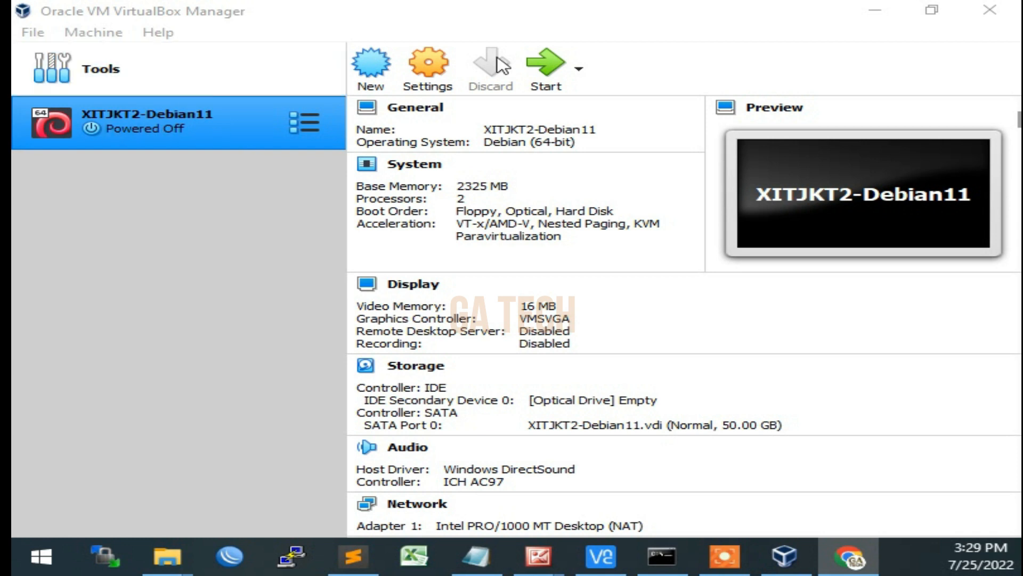
pyautogui.click(553, 75)
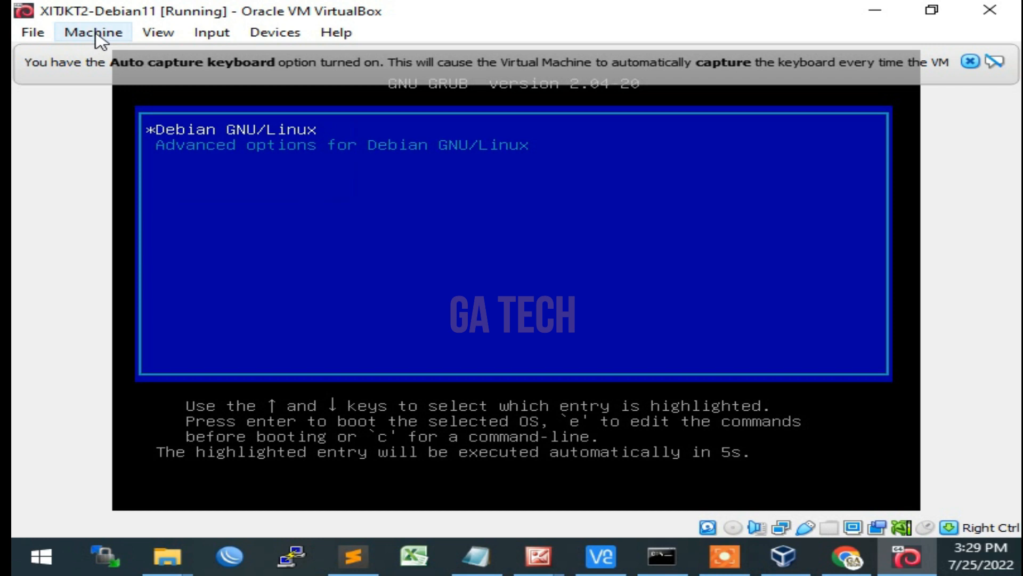
# Dismiss the mouse pointer integration notice while the restarted Debian machine boots
pyautogui.click(95, 34)
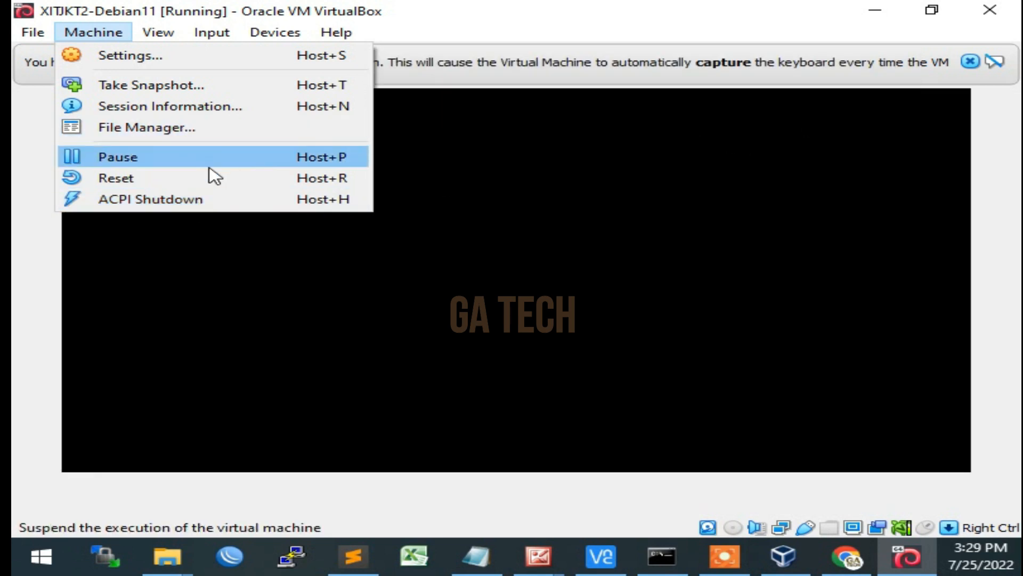
pyautogui.click(29, 274)
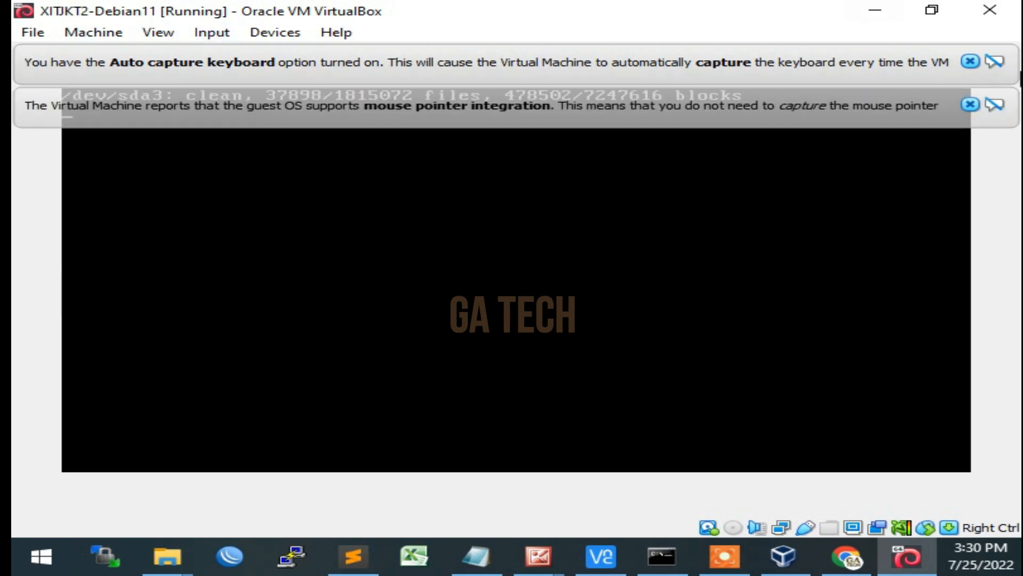
pyautogui.click(970, 105)
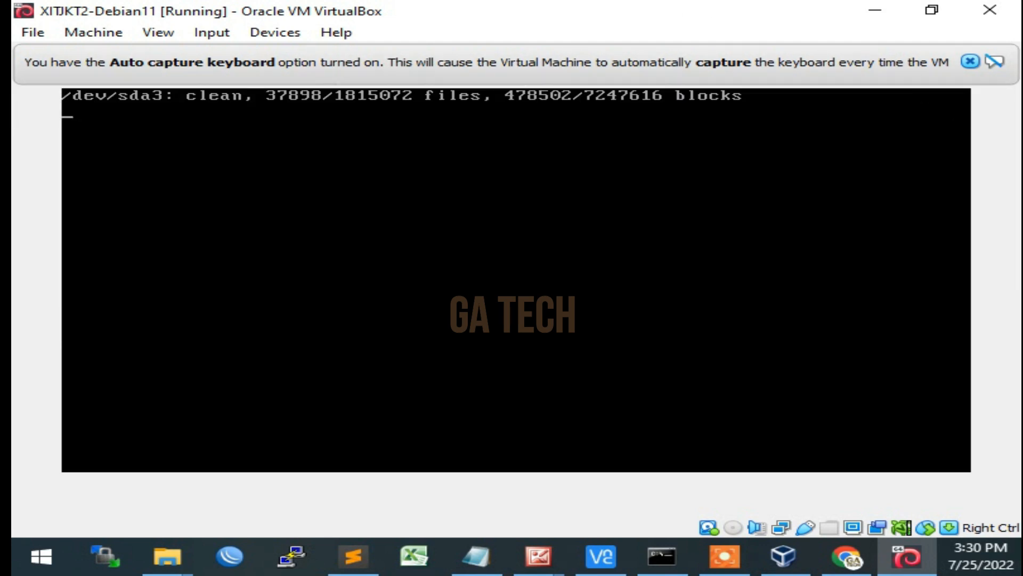
pyautogui.click(100, 36)
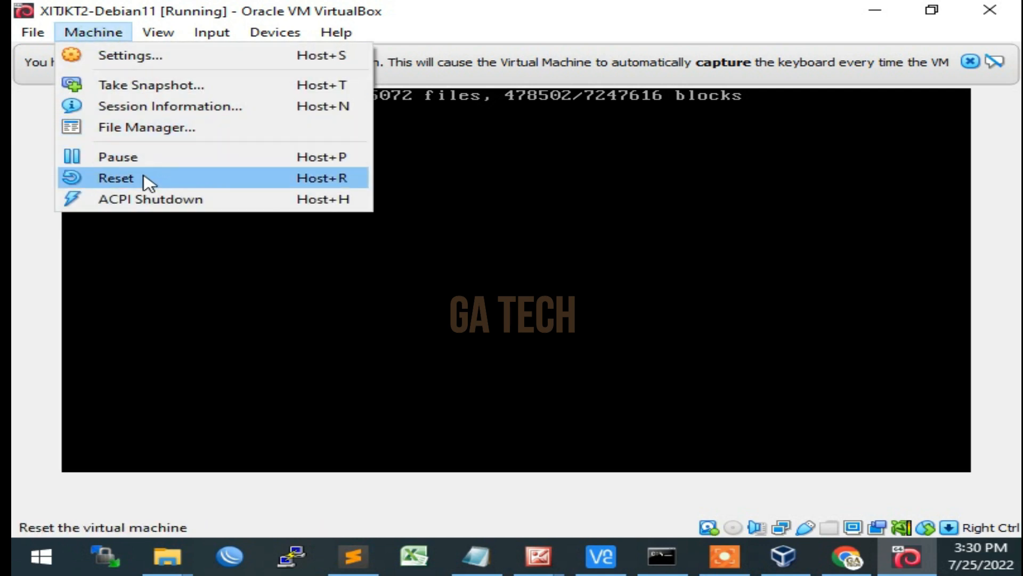
pyautogui.click(39, 304)
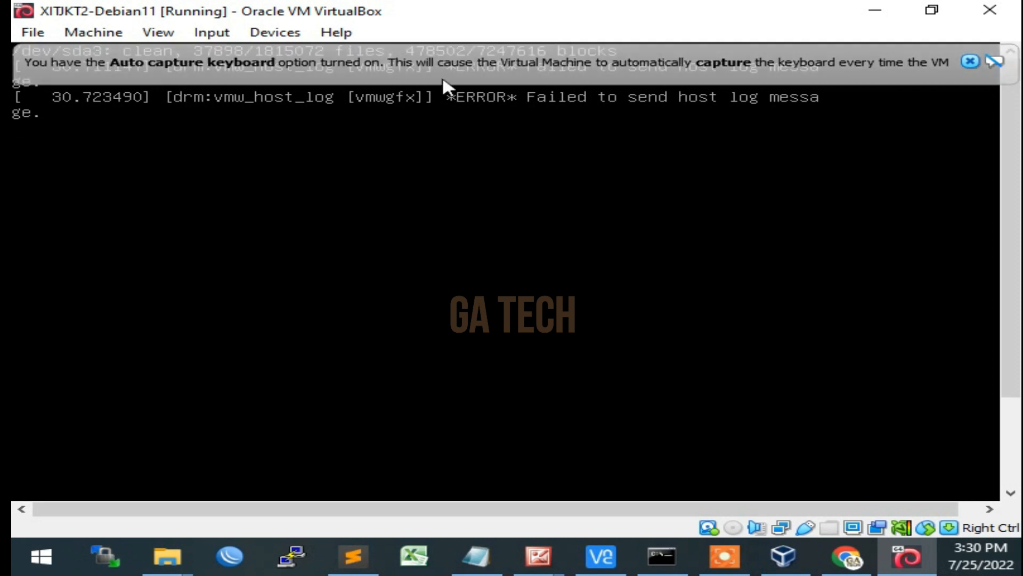
pyautogui.click(95, 33)
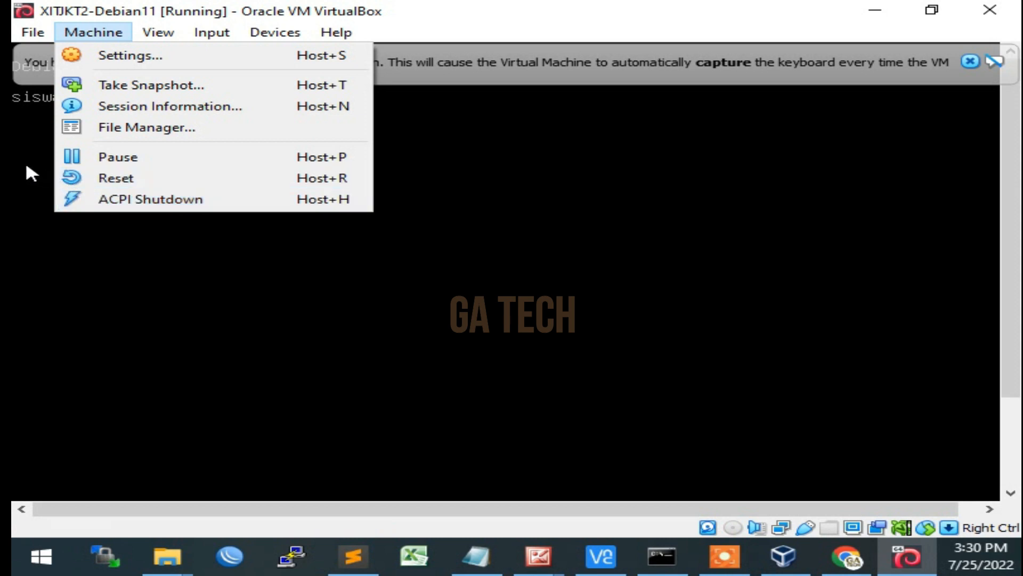
pyautogui.hotkey('alt', 'Tab')
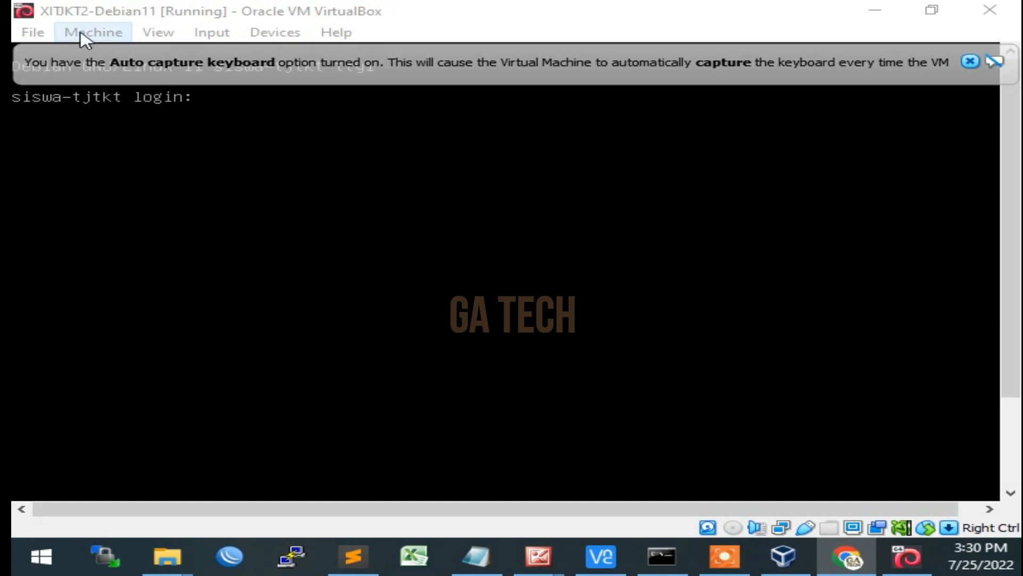
# Reset the running XITJKT2-Debian11 virtual machine from the login prompt and confirm the reset
pyautogui.click(102, 33)
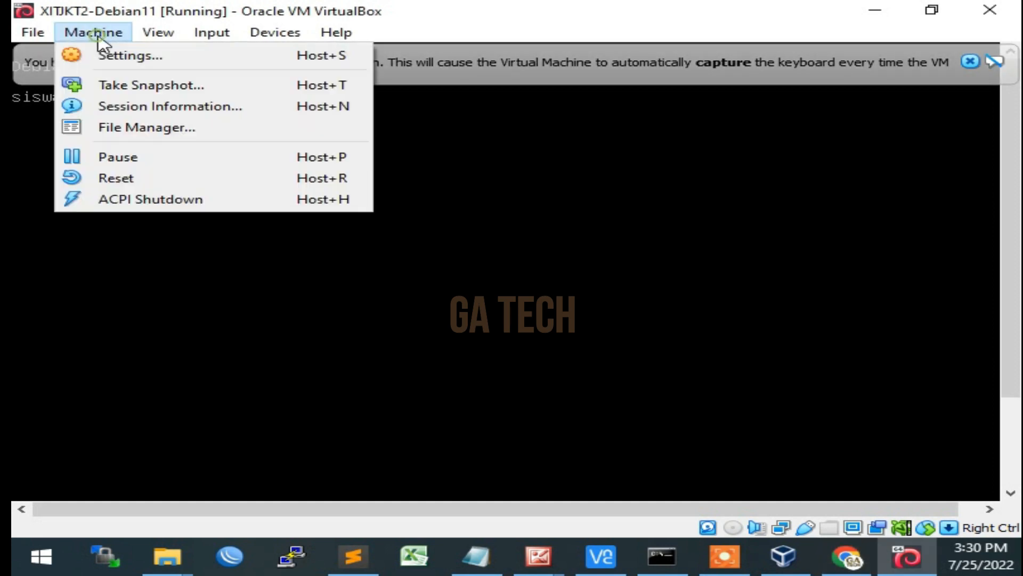
pyautogui.click(156, 180)
pyautogui.click(461, 345)
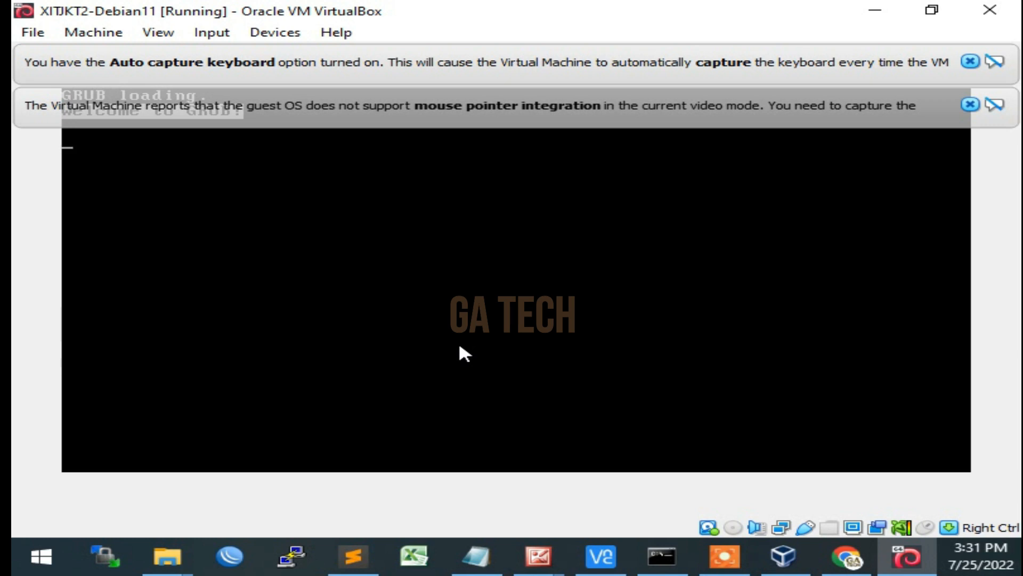
# Boot the Debian GNU/Linux entry from the GRUB menu, dismissing the mouse pointer integration notices
pyautogui.click(971, 105)
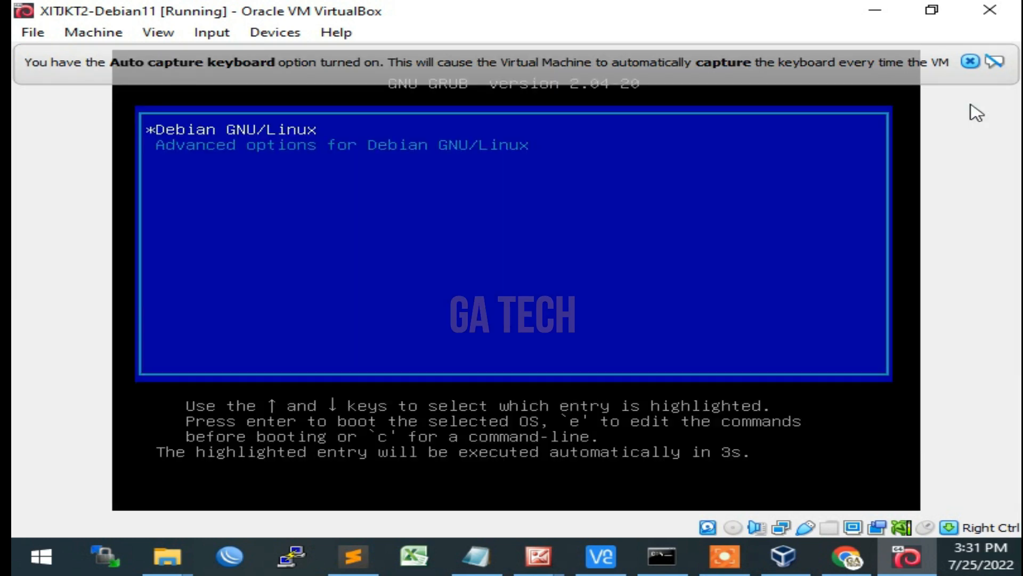
pyautogui.press('Return')
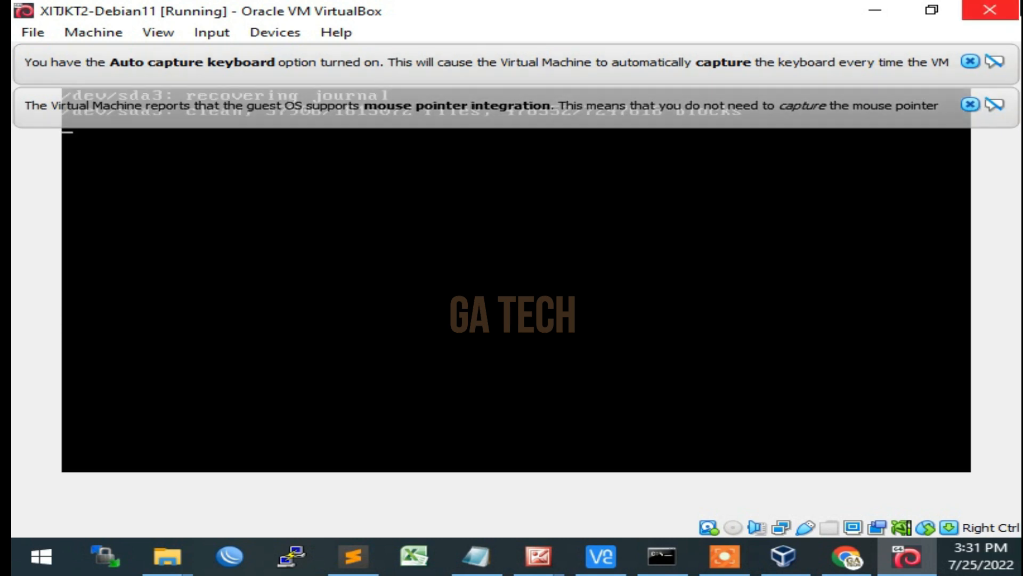
pyautogui.click(976, 105)
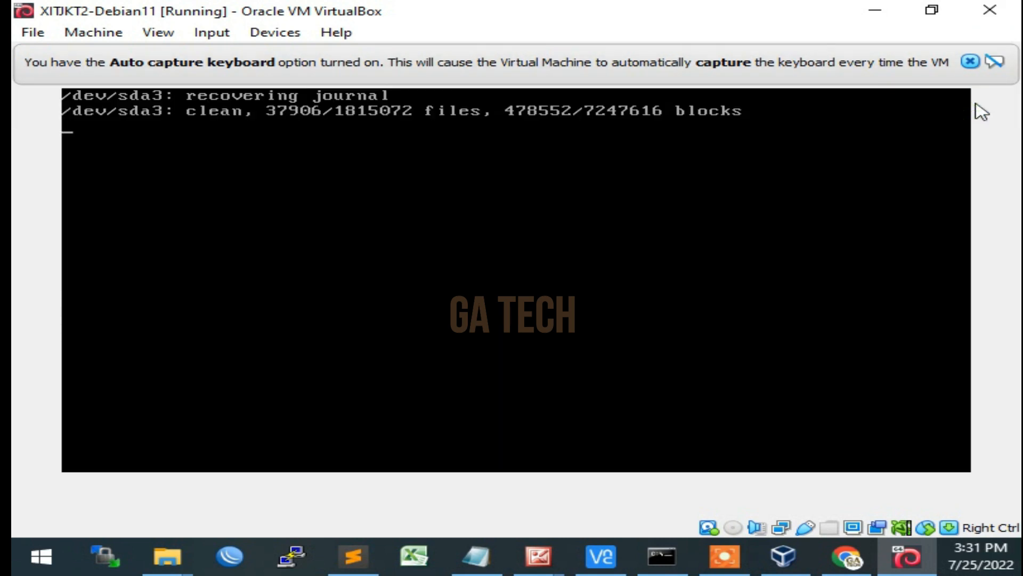